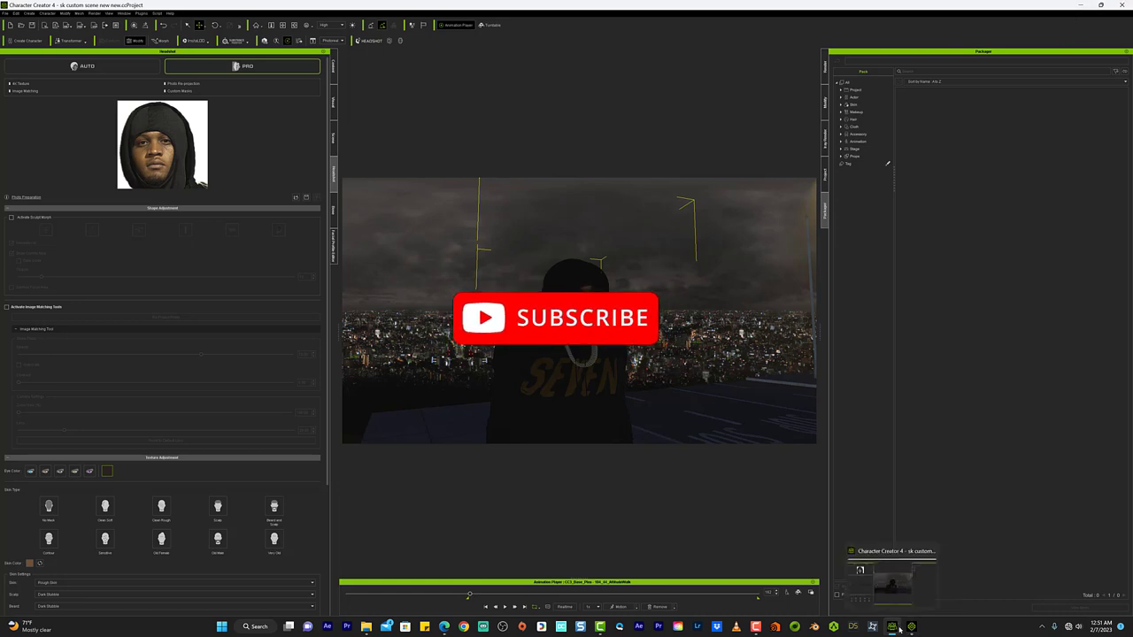
Close Character Creator 4 from its taskbar thumbnail so iClone 8 with the hooded character is in front
{"action": "left_click", "coordinate": [931, 556]}
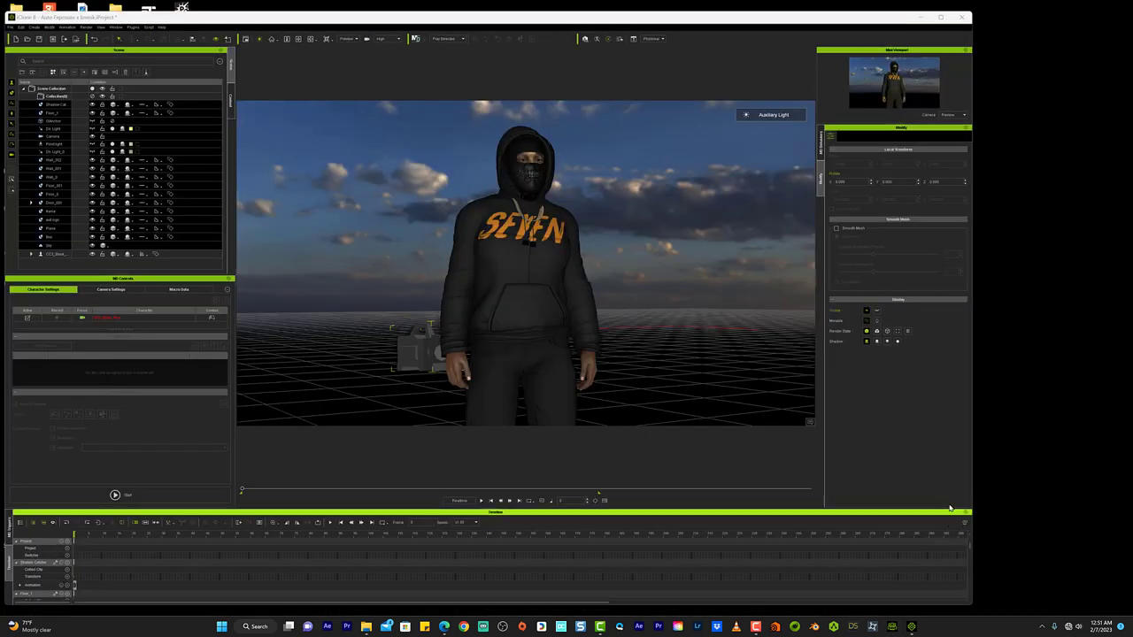
Maximize the iClone 8 window
{"action": "left_click", "coordinate": [941, 17]}
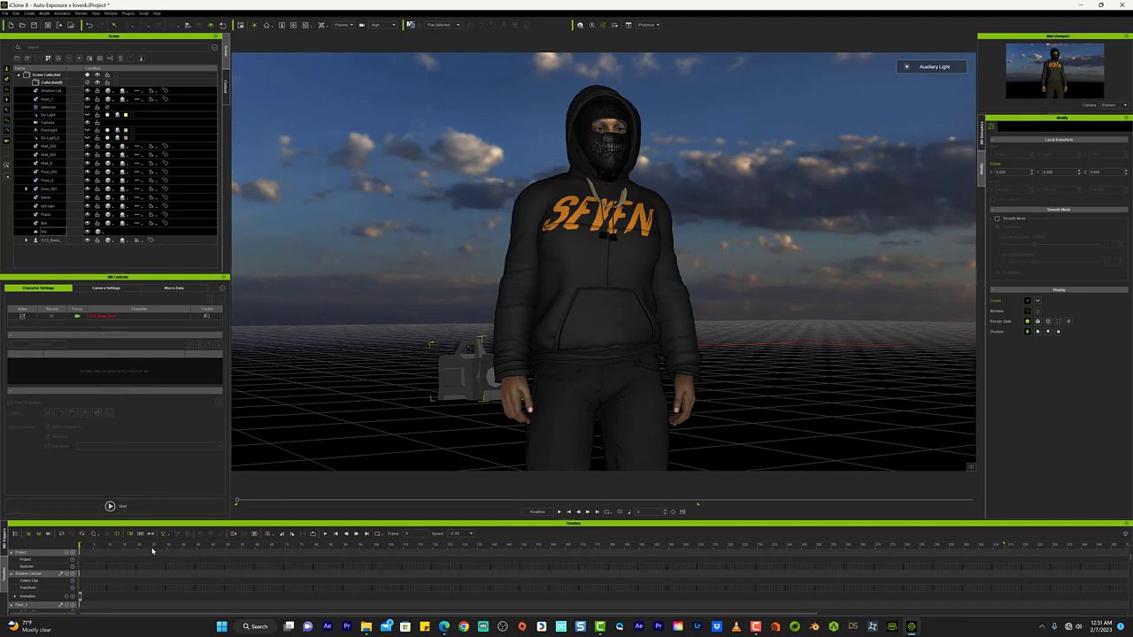
Play back CC3_Base walking off to the right with the timeline zoomed out, then select the Sky
{"action": "key", "text": "space"}
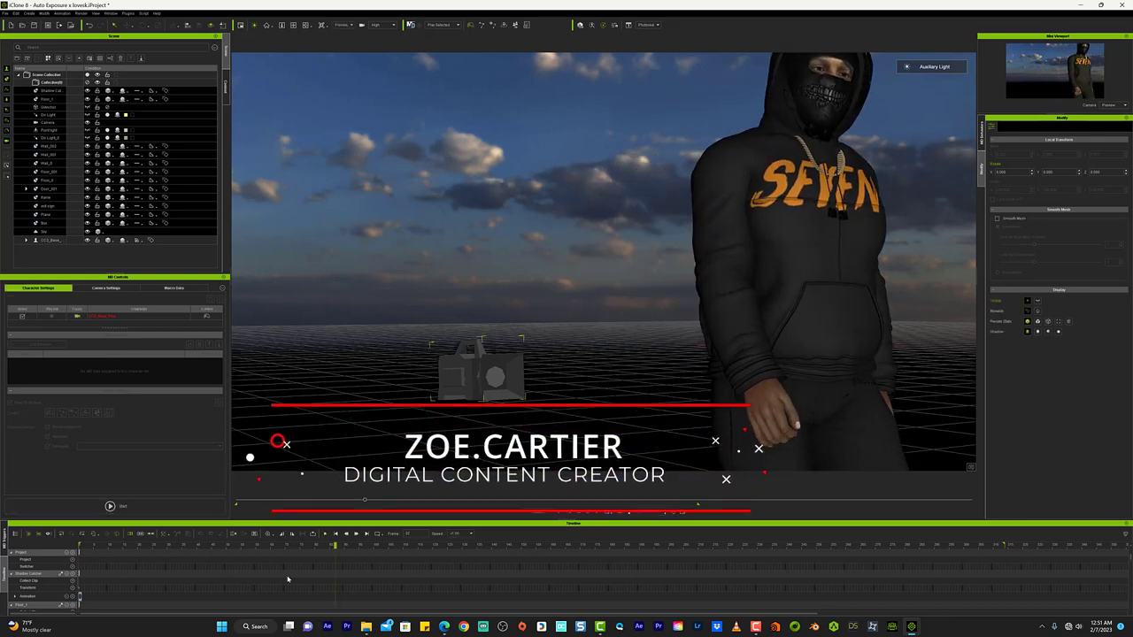
{"action": "left_click", "coordinate": [53, 240]}
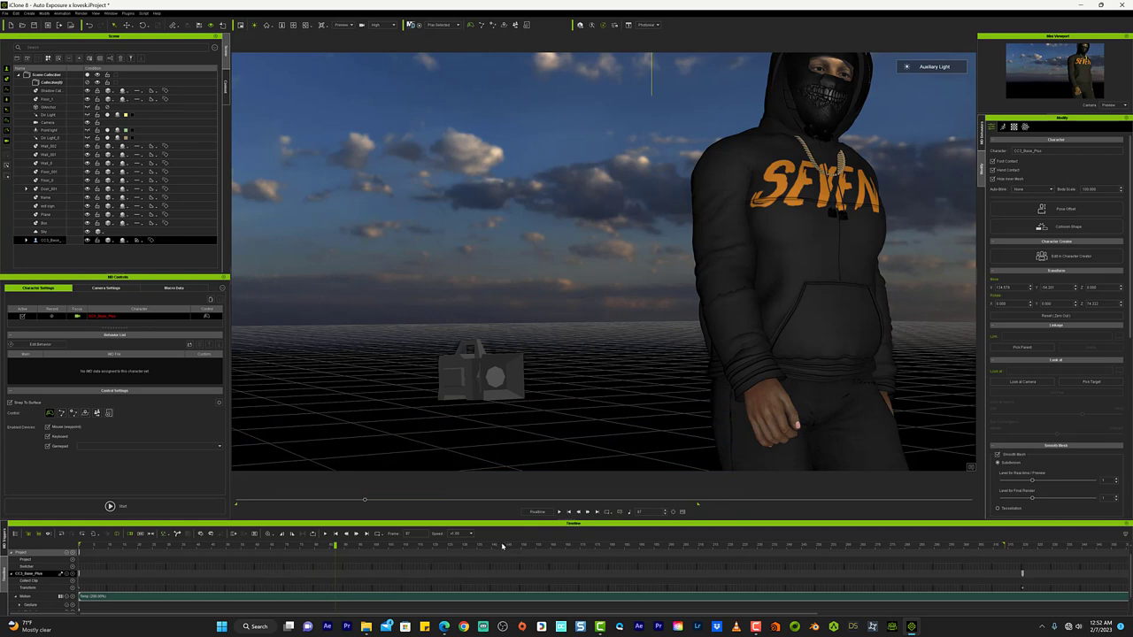
{"action": "scroll", "coordinate": [502, 546], "scroll_direction": "down", "scroll_amount": 1}
{"action": "scroll", "coordinate": [501, 546], "scroll_direction": "down", "scroll_amount": 1}
{"action": "scroll", "coordinate": [500, 546], "scroll_direction": "down", "scroll_amount": 1}
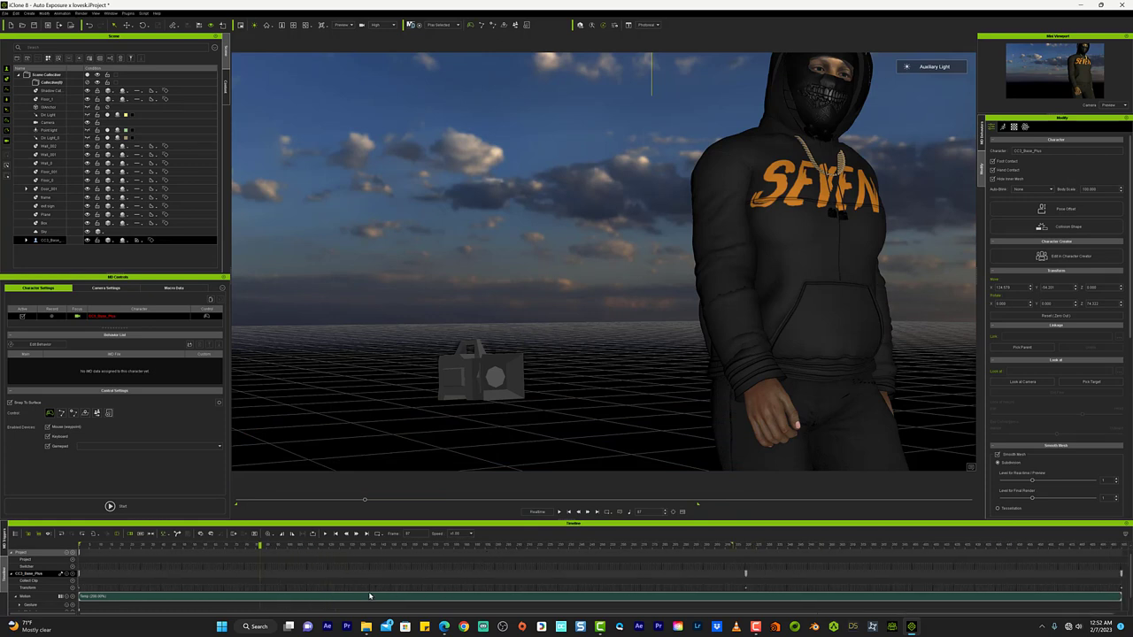
{"action": "key", "text": "space"}
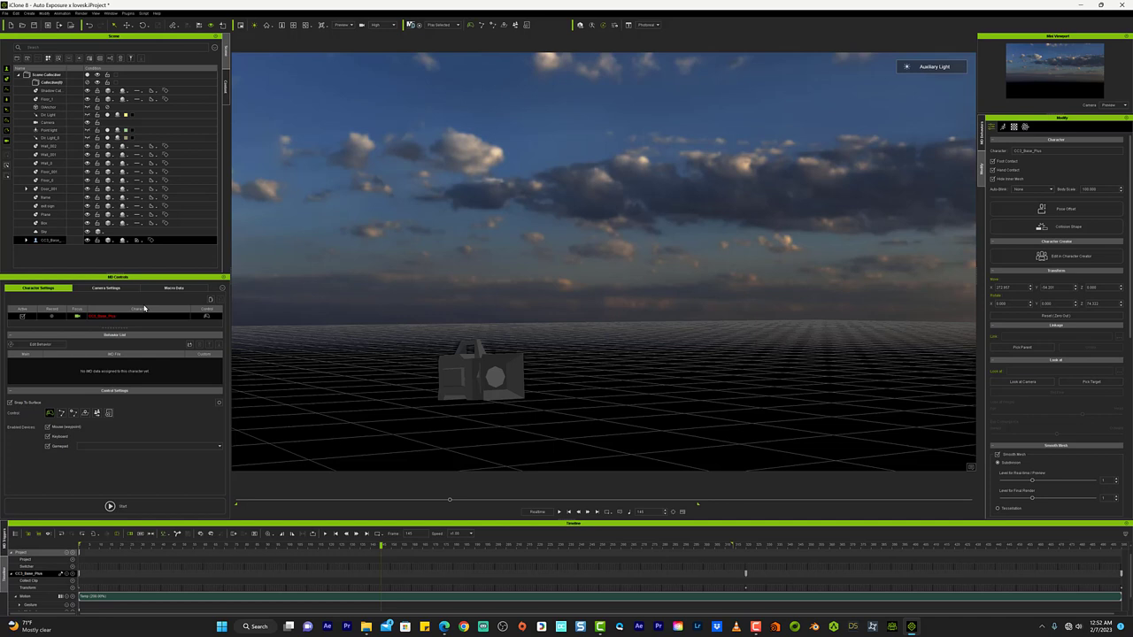
{"action": "left_click", "coordinate": [44, 231]}
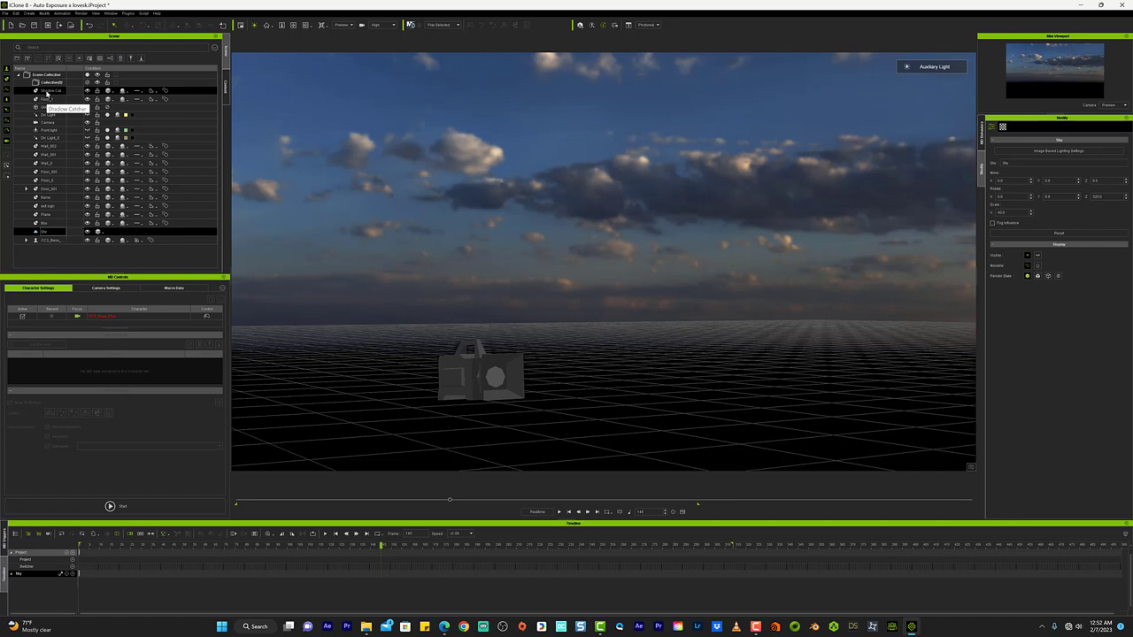
Move the Shadow Catcher, set objects and lights into Collection01 and collapse it
{"action": "left_click", "coordinate": [54, 94]}
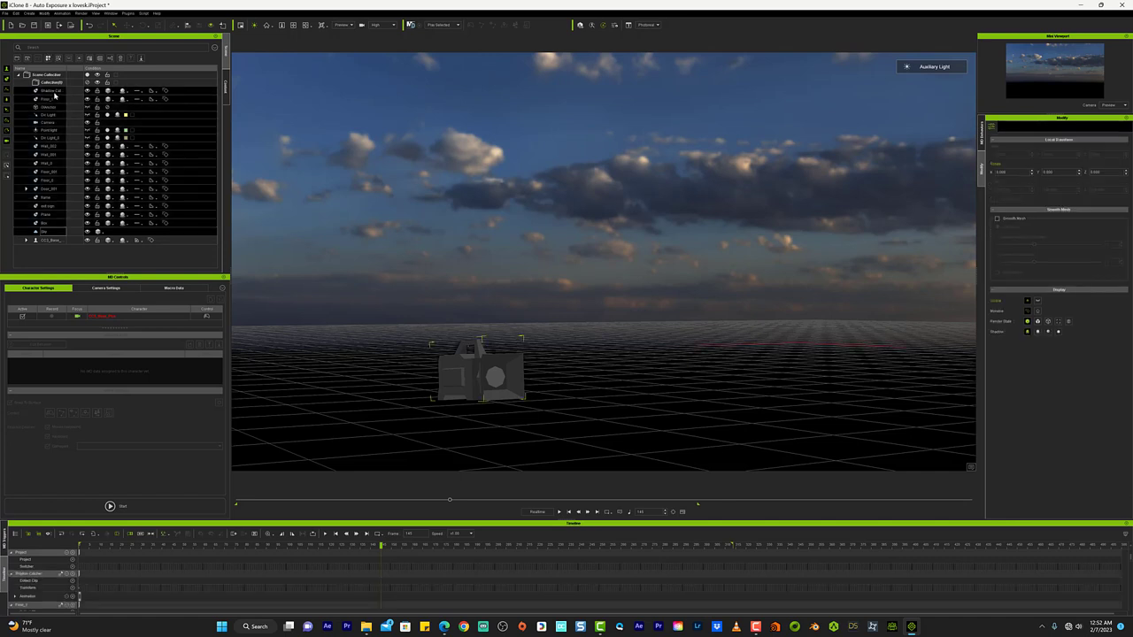
{"action": "left_click_drag", "start_coordinate": [54, 94], "coordinate": [51, 93]}
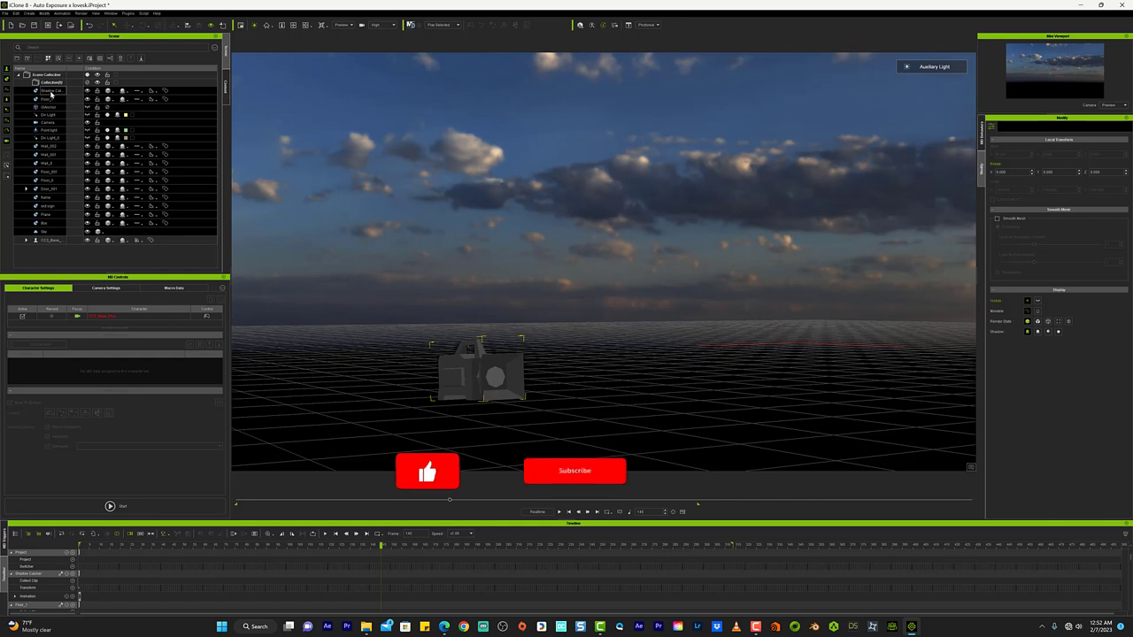
{"action": "right_click", "coordinate": [50, 92]}
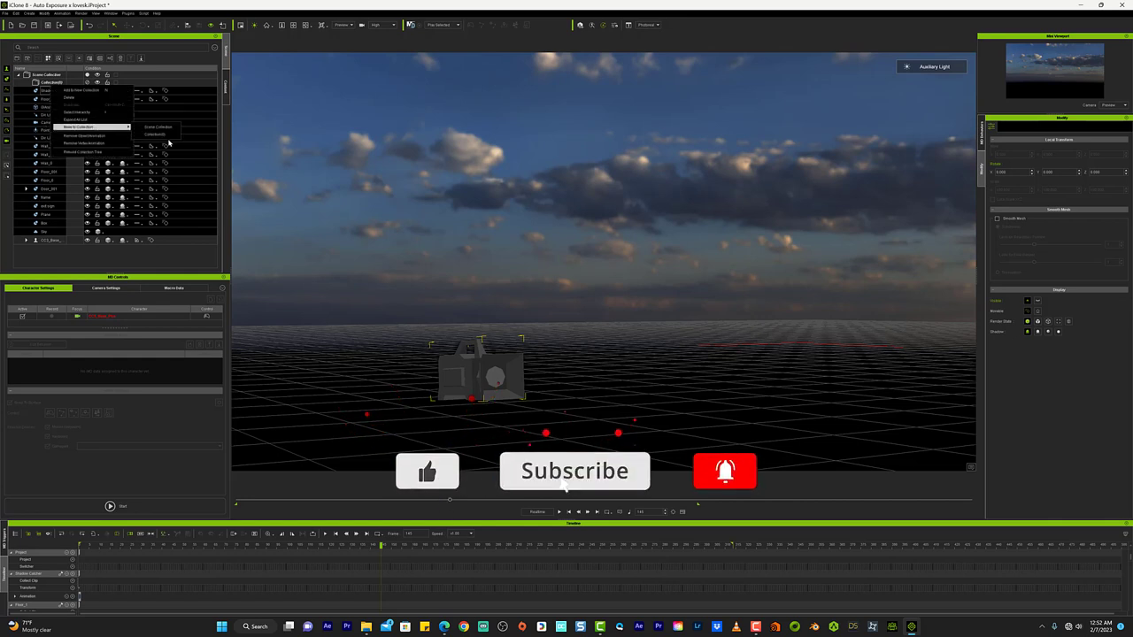
{"action": "left_click", "coordinate": [165, 135]}
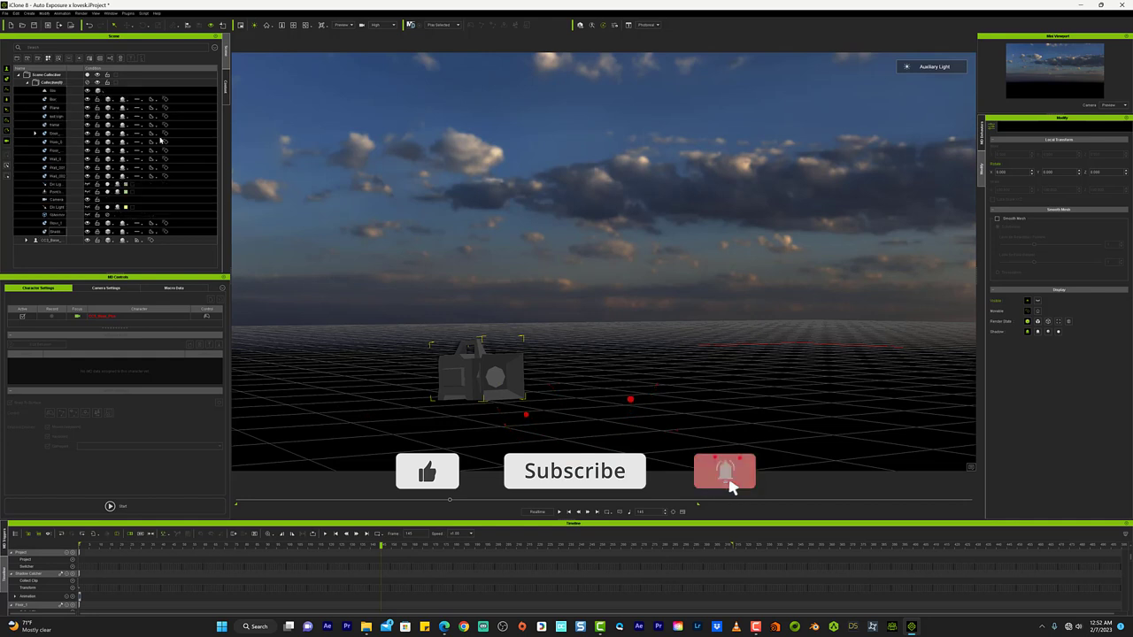
{"action": "left_click", "coordinate": [26, 83]}
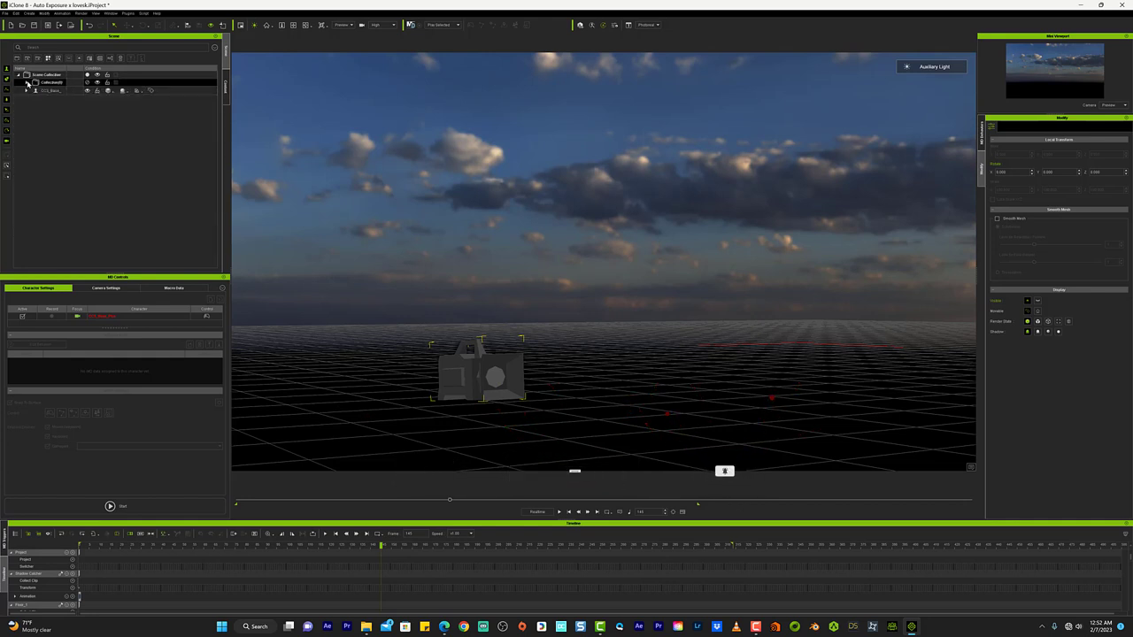
{"action": "left_click", "coordinate": [47, 135]}
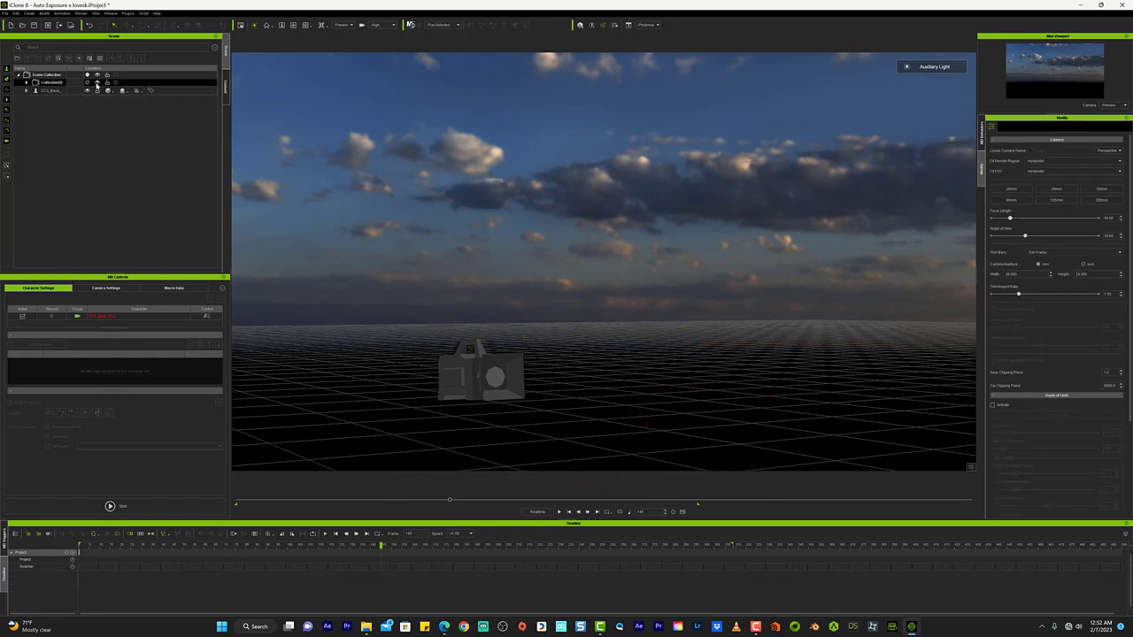
Hide Collection01 and remove the hoodie character's object animation
{"action": "left_click", "coordinate": [97, 83]}
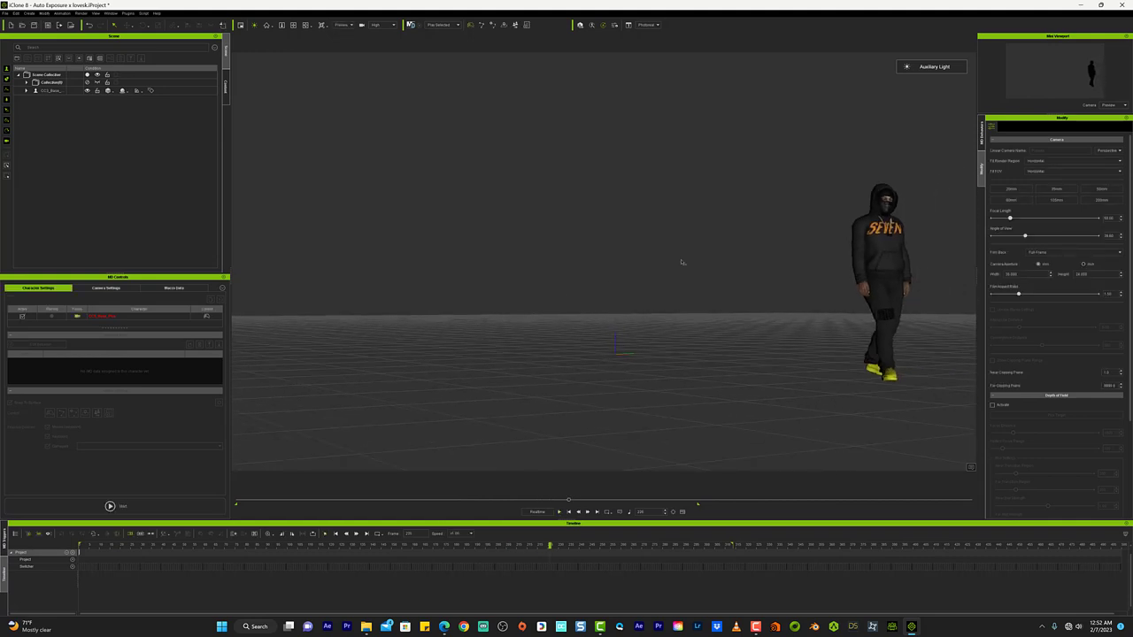
{"action": "left_click", "coordinate": [895, 248]}
{"action": "right_click", "coordinate": [893, 247]}
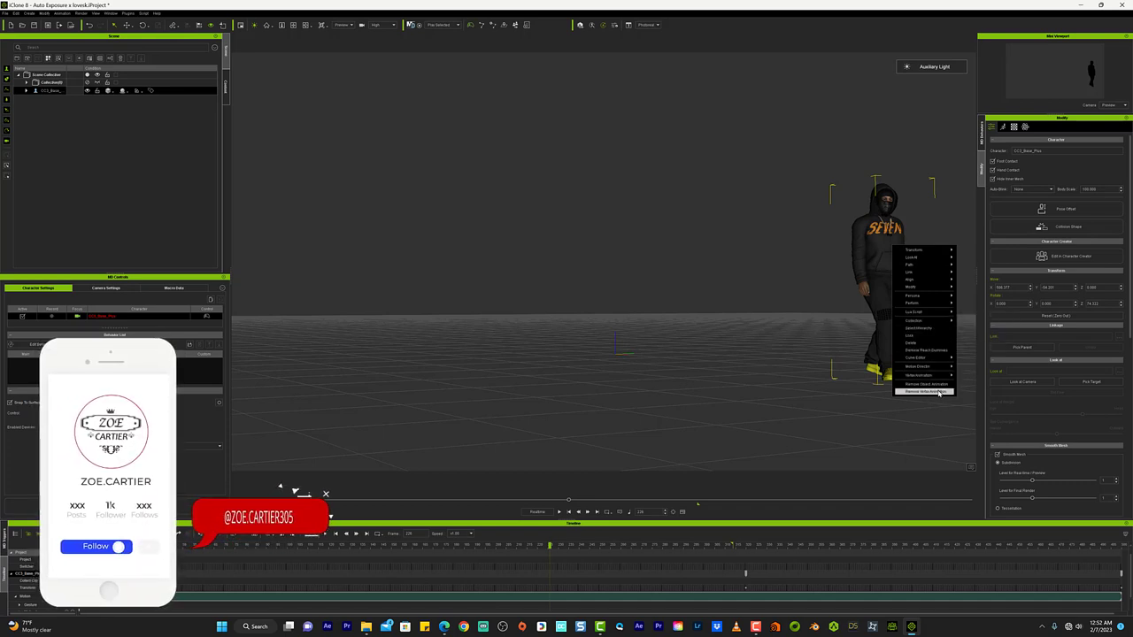
{"action": "left_click", "coordinate": [944, 386]}
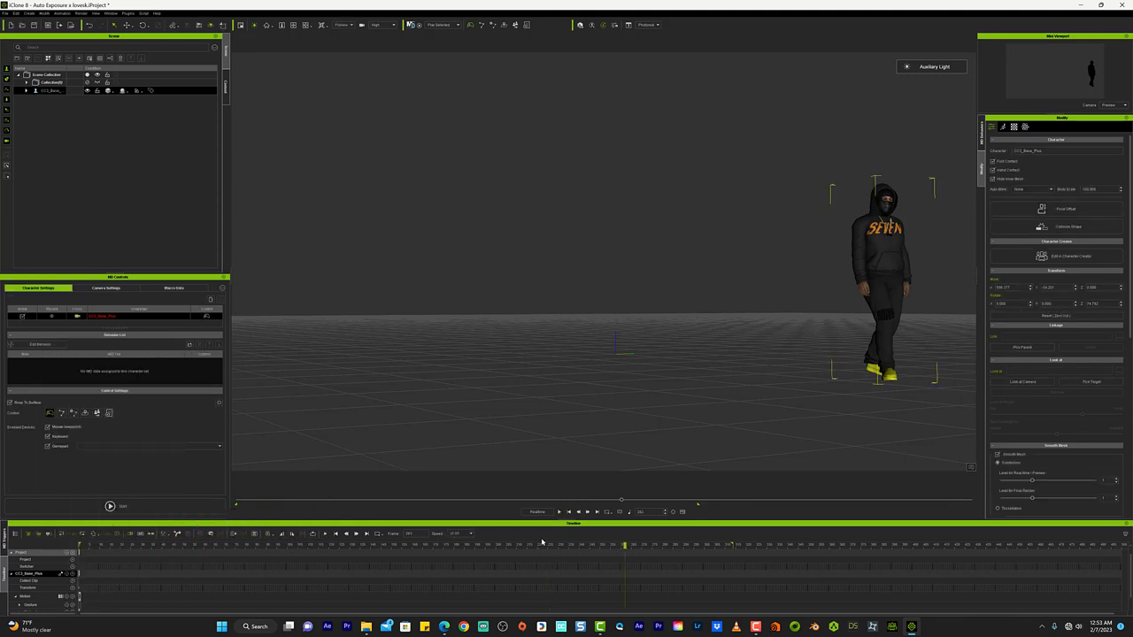
Play the timeline to check the character stays put, then return to frame 0
{"action": "left_click_drag", "start_coordinate": [547, 544], "coordinate": [505, 544]}
{"action": "key", "text": "space"}
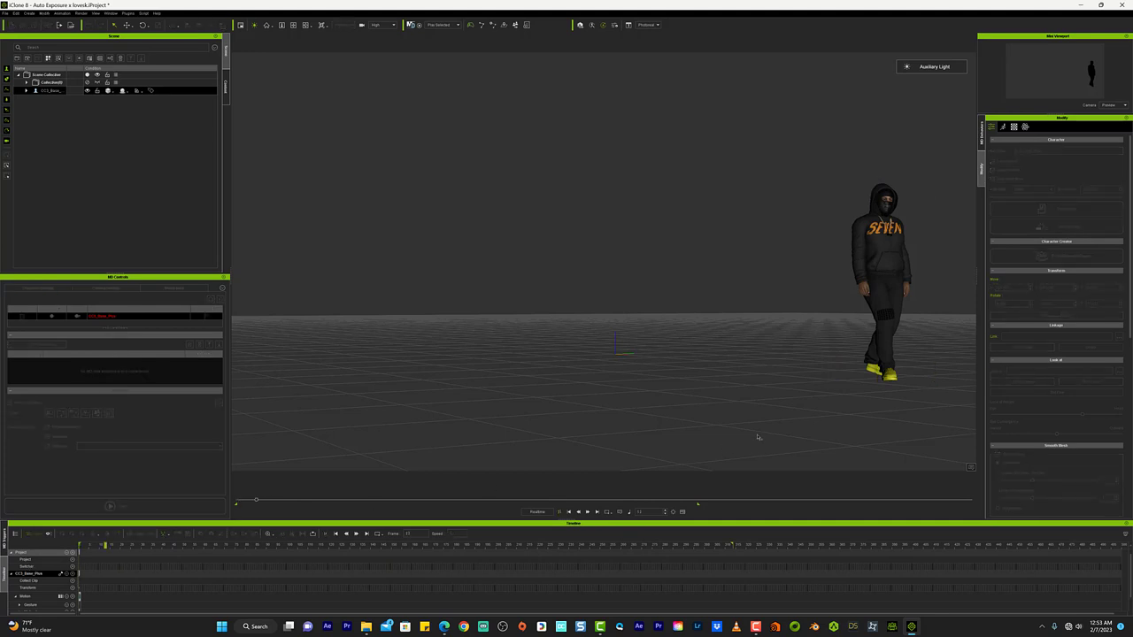
{"action": "key", "text": "space"}
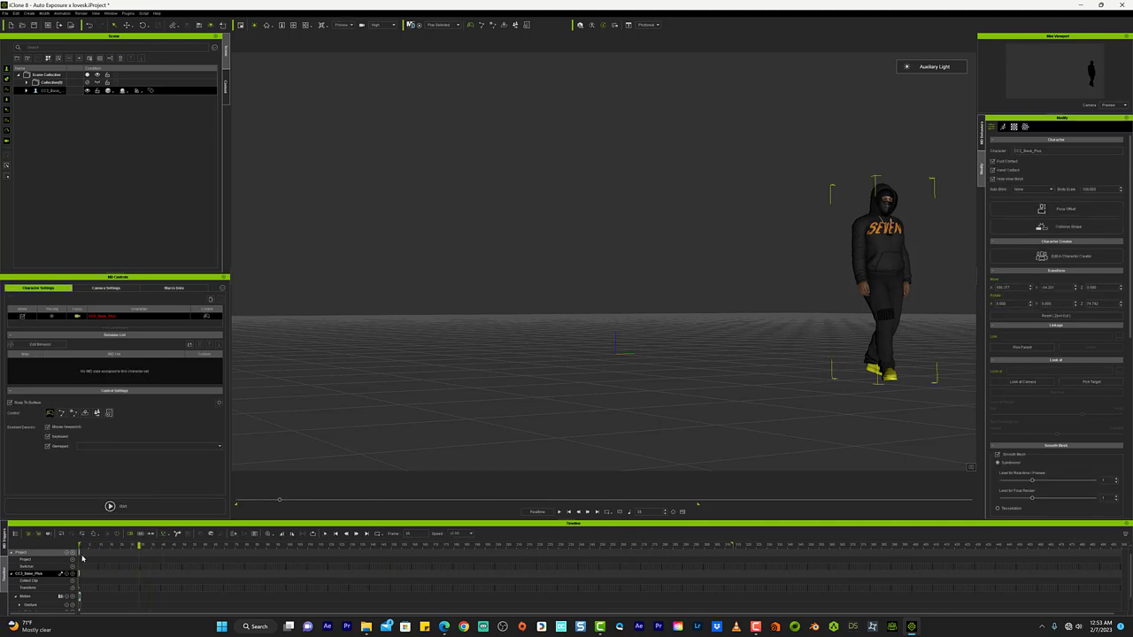
{"action": "key", "text": "Home"}
Expand Collection01 to inspect the Sky, then collapse it again
{"action": "left_click", "coordinate": [49, 84]}
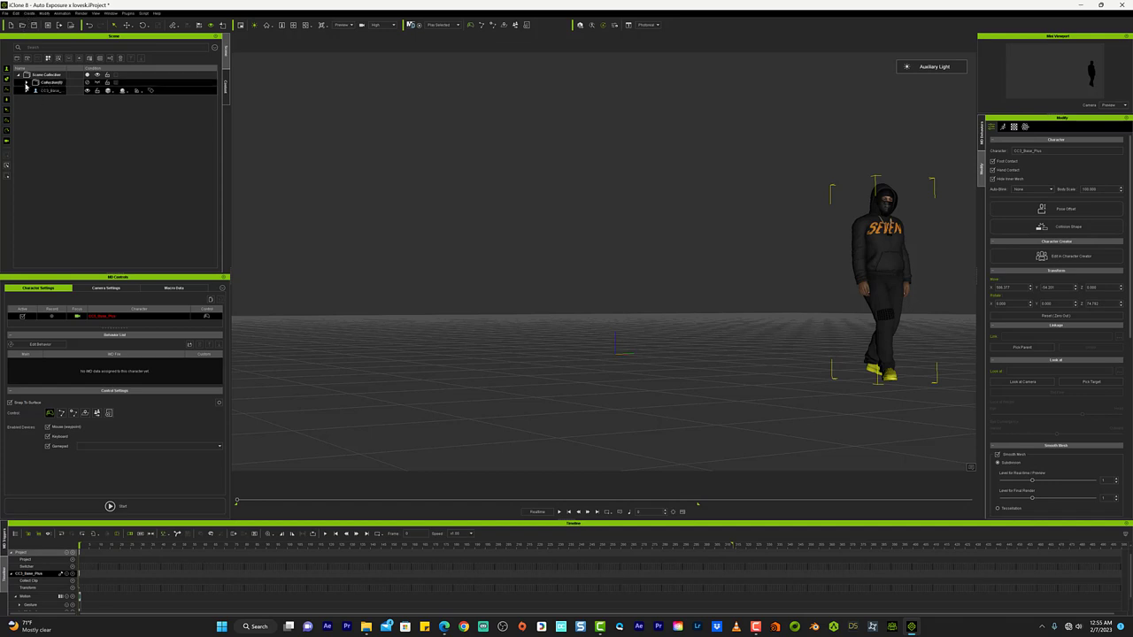
{"action": "left_click", "coordinate": [27, 83]}
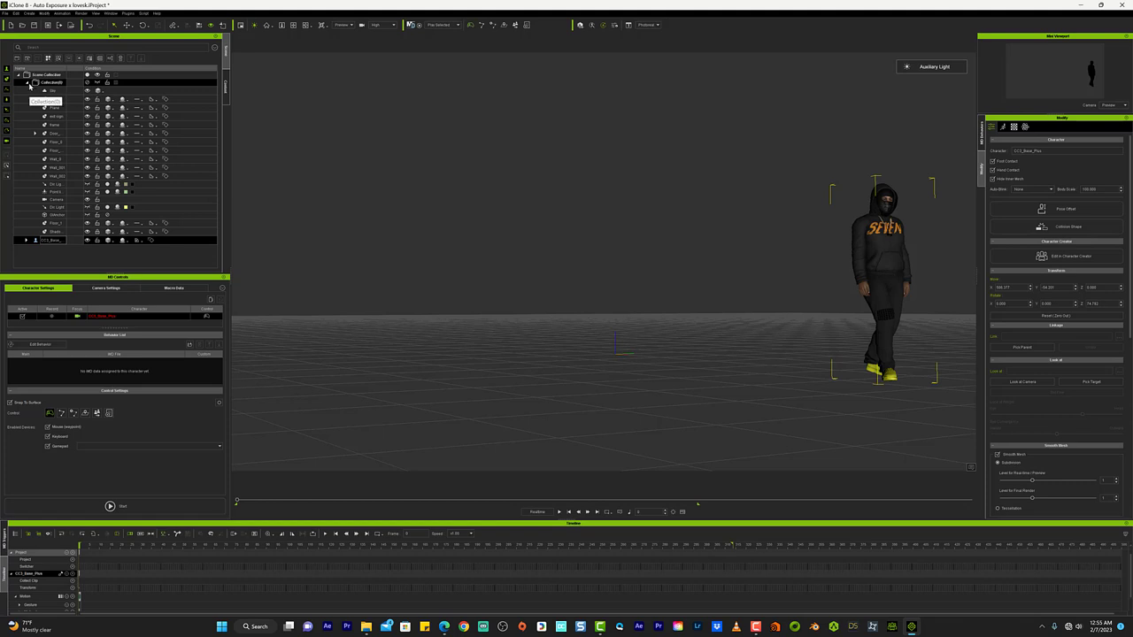
{"action": "left_click", "coordinate": [29, 91]}
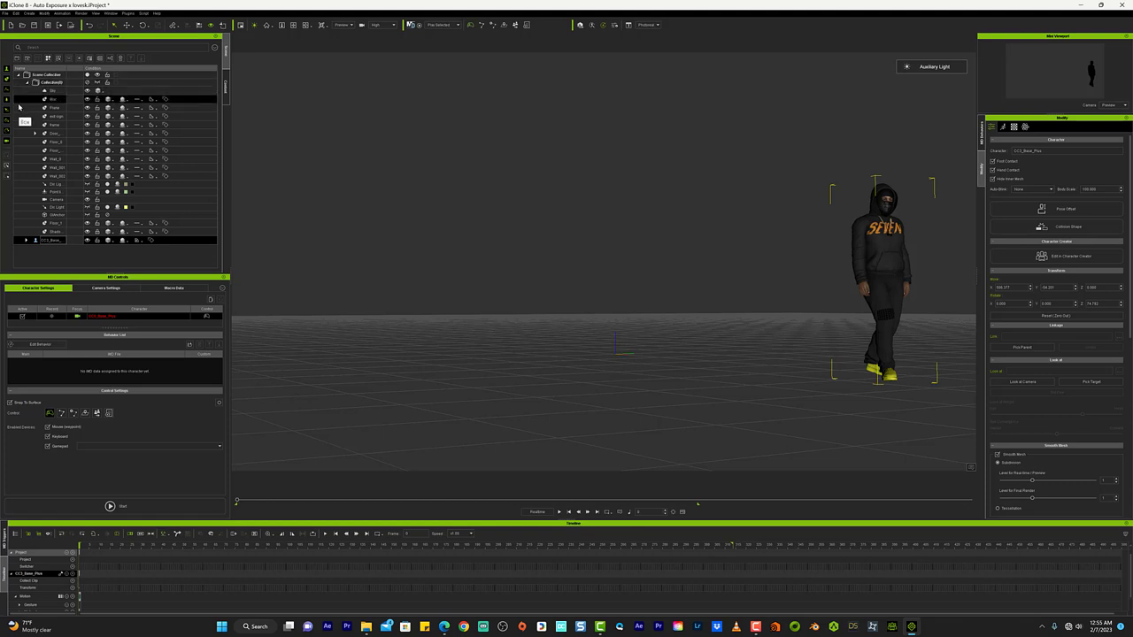
{"action": "left_click", "coordinate": [19, 86]}
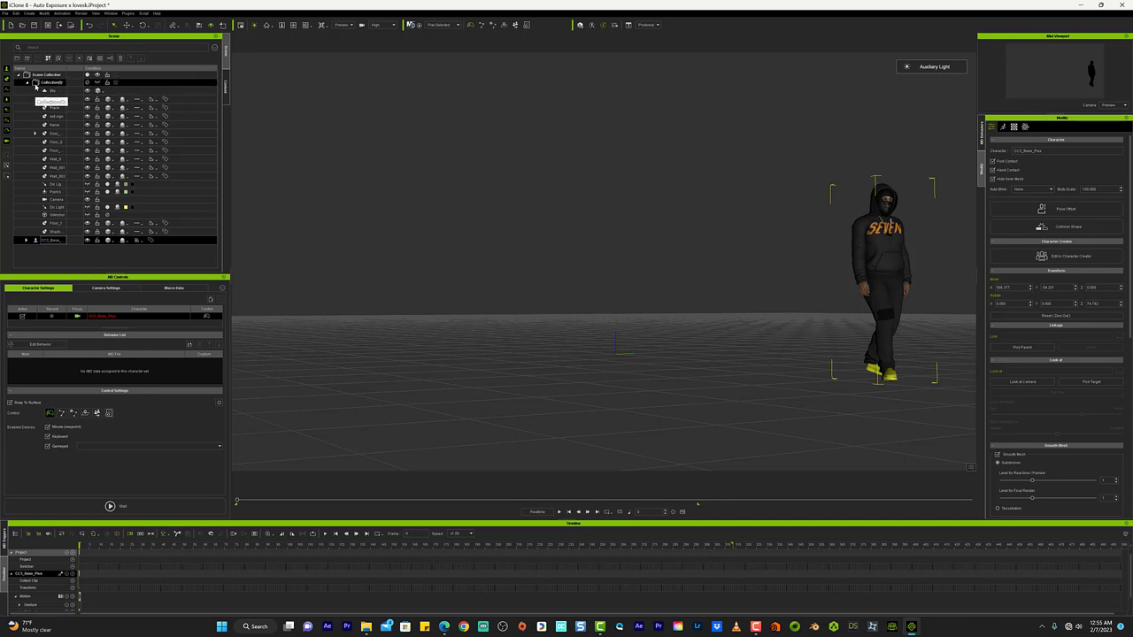
{"action": "left_click", "coordinate": [27, 83]}
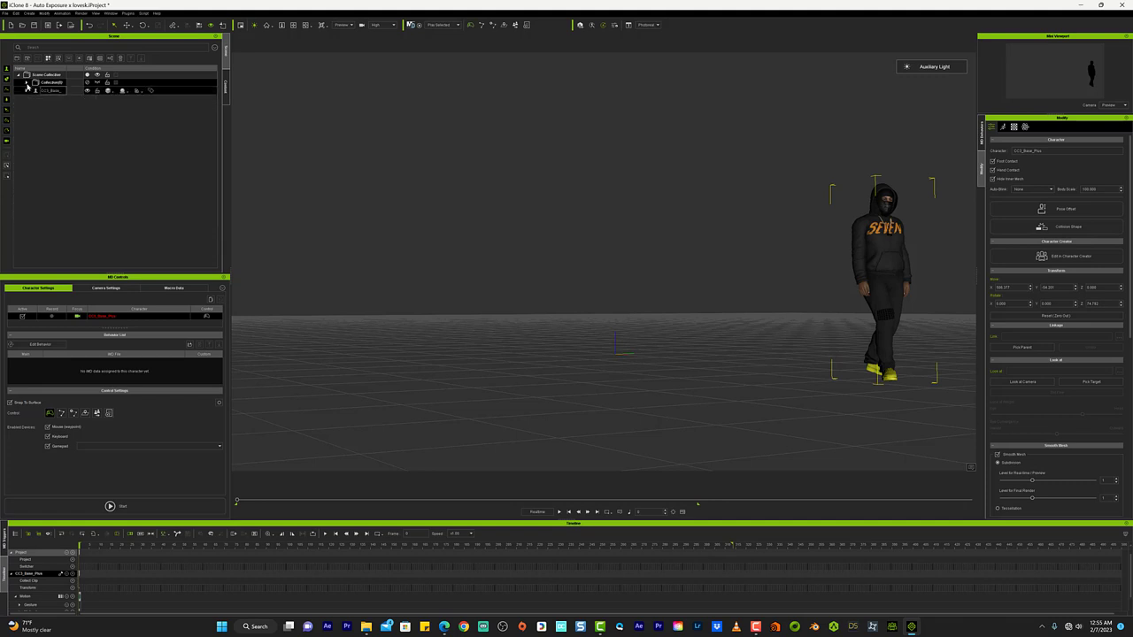
{"action": "right_click", "coordinate": [45, 118]}
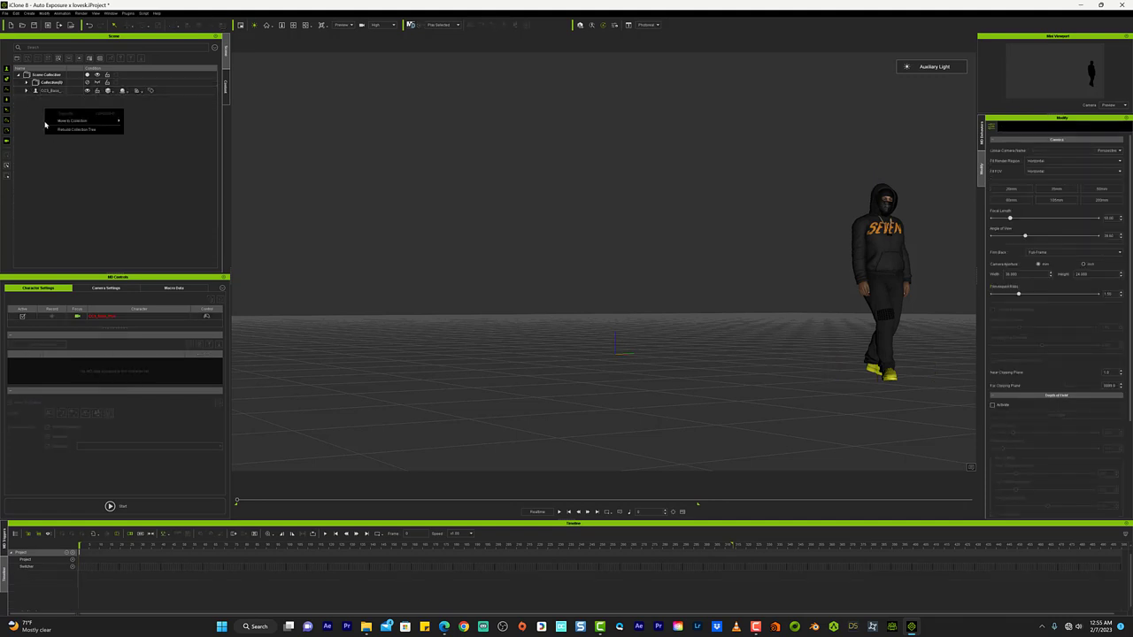
{"action": "mouse_move", "coordinate": [82, 121]}
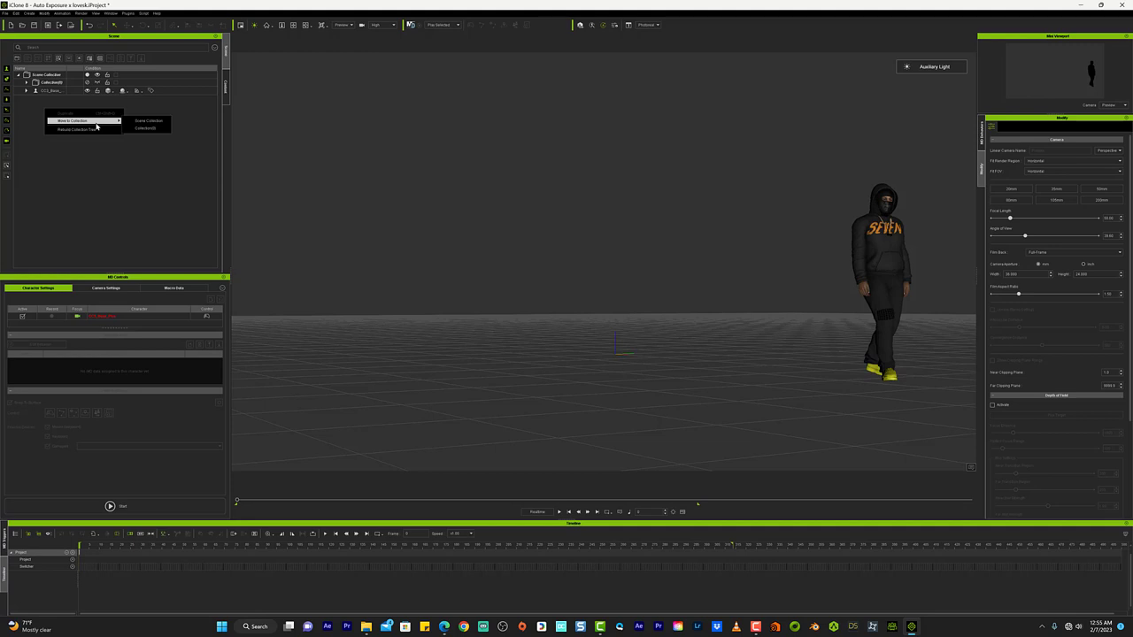
{"action": "left_click", "coordinate": [180, 109]}
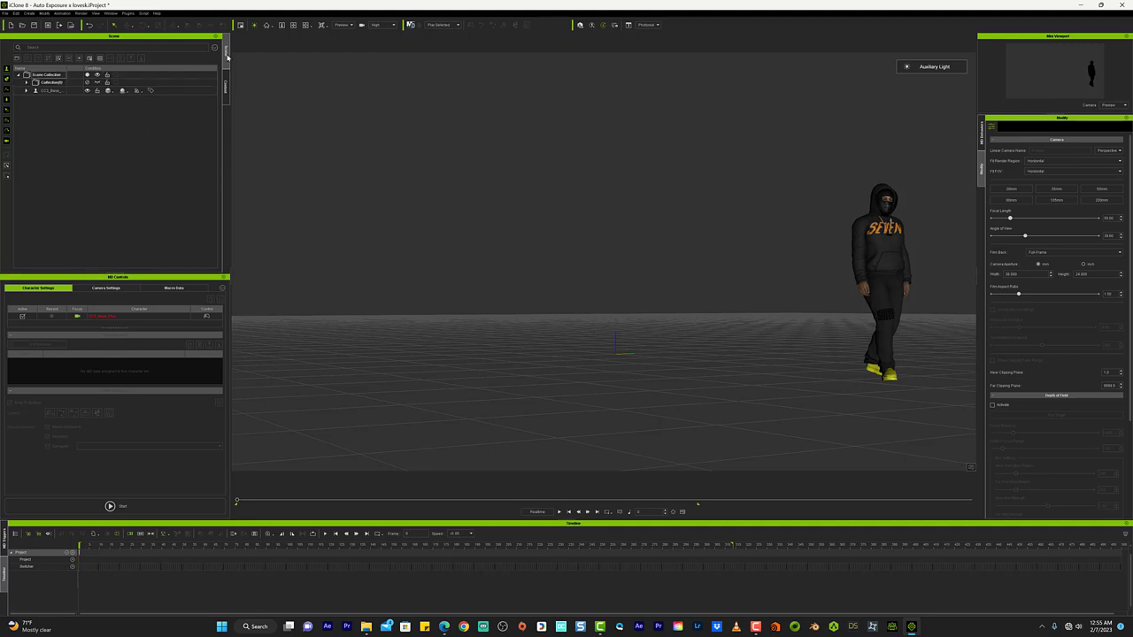
Add a new collection named 'NEW SCENE' to the scene list
{"action": "left_click", "coordinate": [16, 58]}
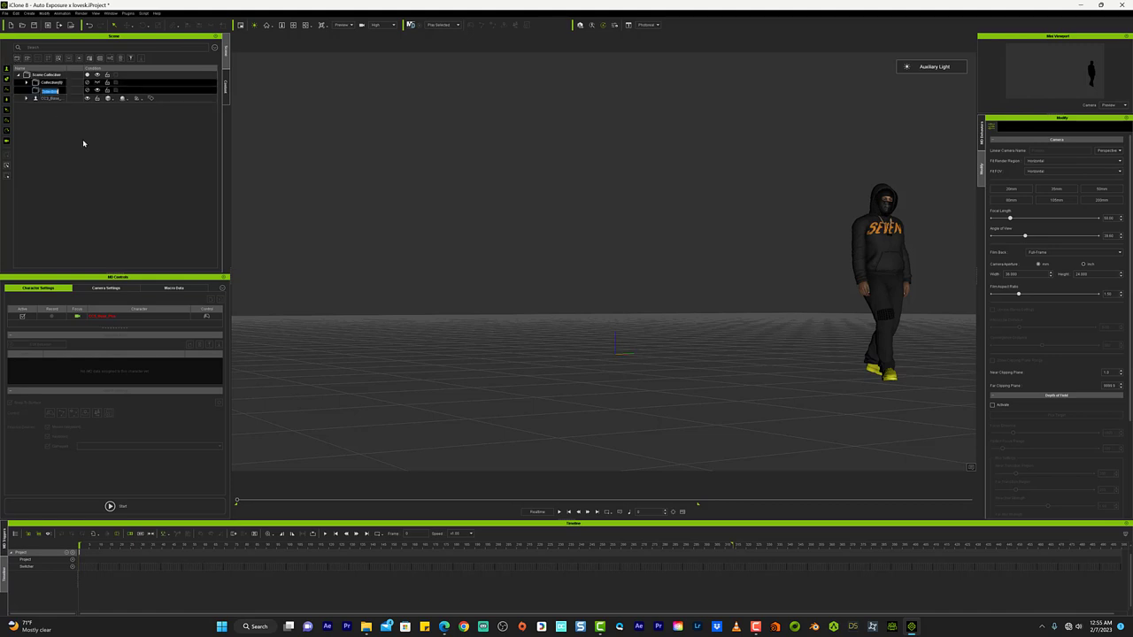
{"action": "type", "text": "NEW "}
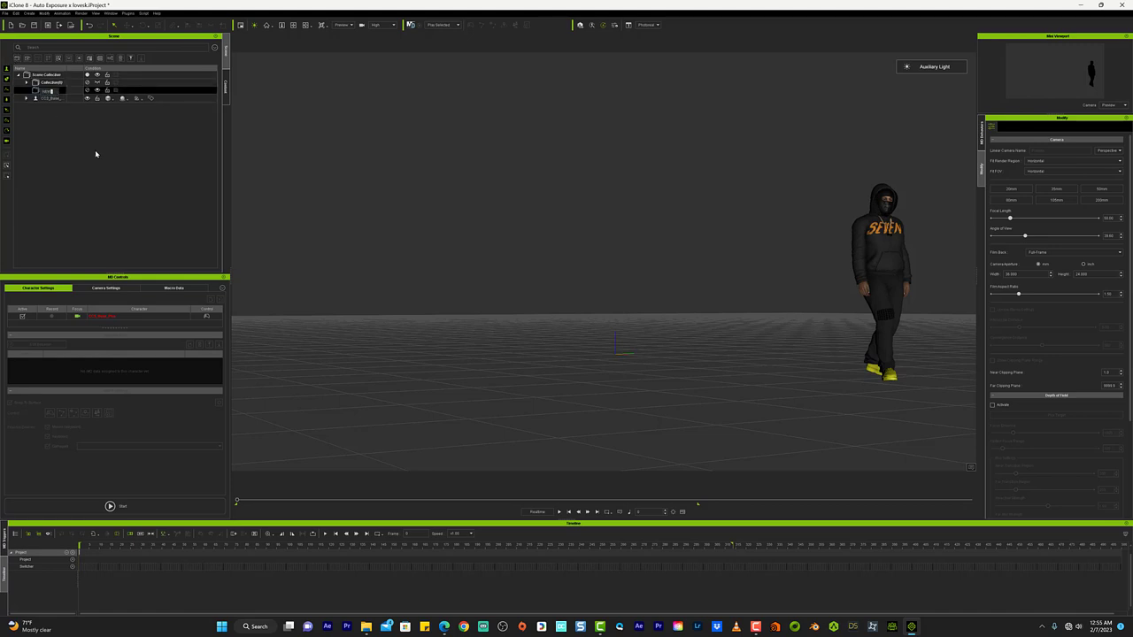
{"action": "type", "text": "SCENE"}
{"action": "key", "text": "Return"}
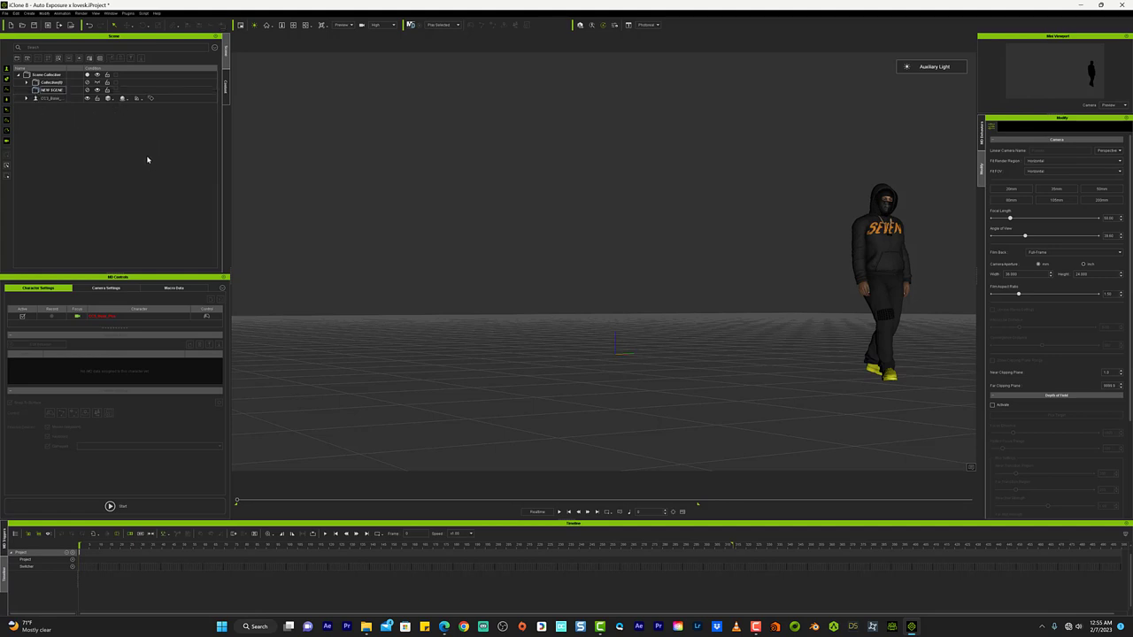
Switch the Content library from Template to Custom to show the saved Avatar item
{"action": "left_click", "coordinate": [226, 91]}
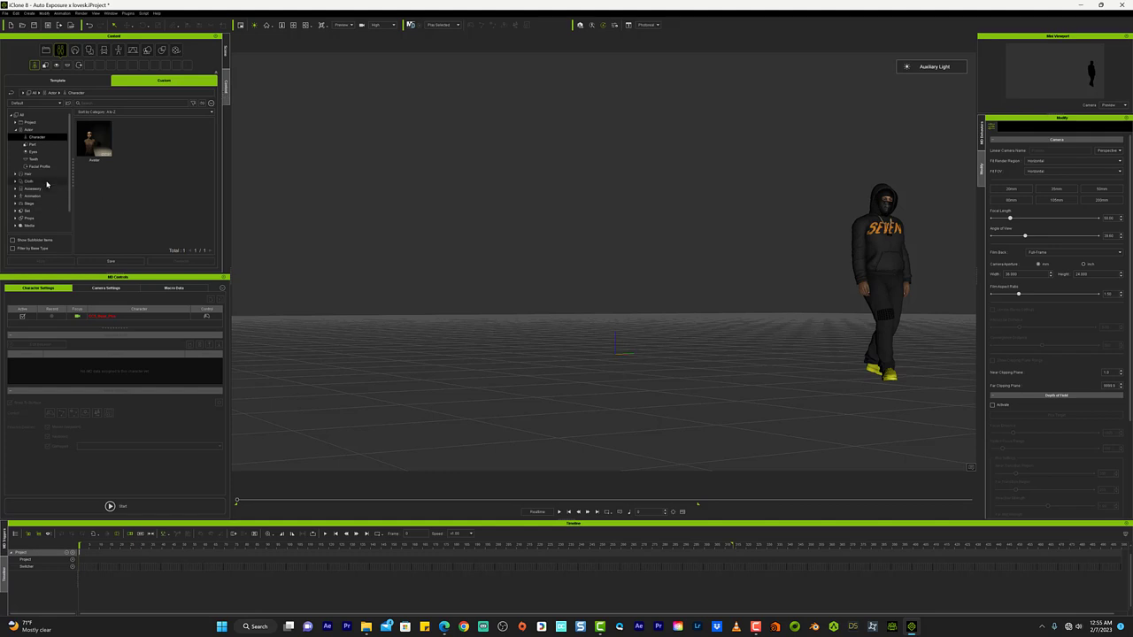
{"action": "scroll", "coordinate": [48, 186], "scroll_direction": "down", "scroll_amount": 1}
{"action": "left_click", "coordinate": [35, 81]}
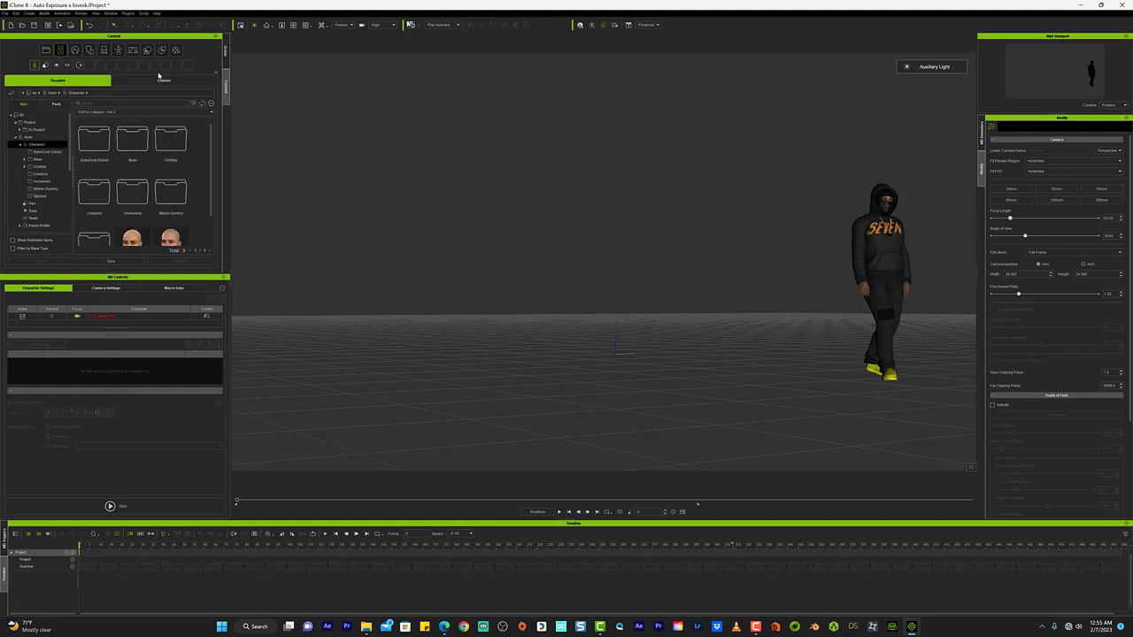
{"action": "left_click", "coordinate": [160, 82]}
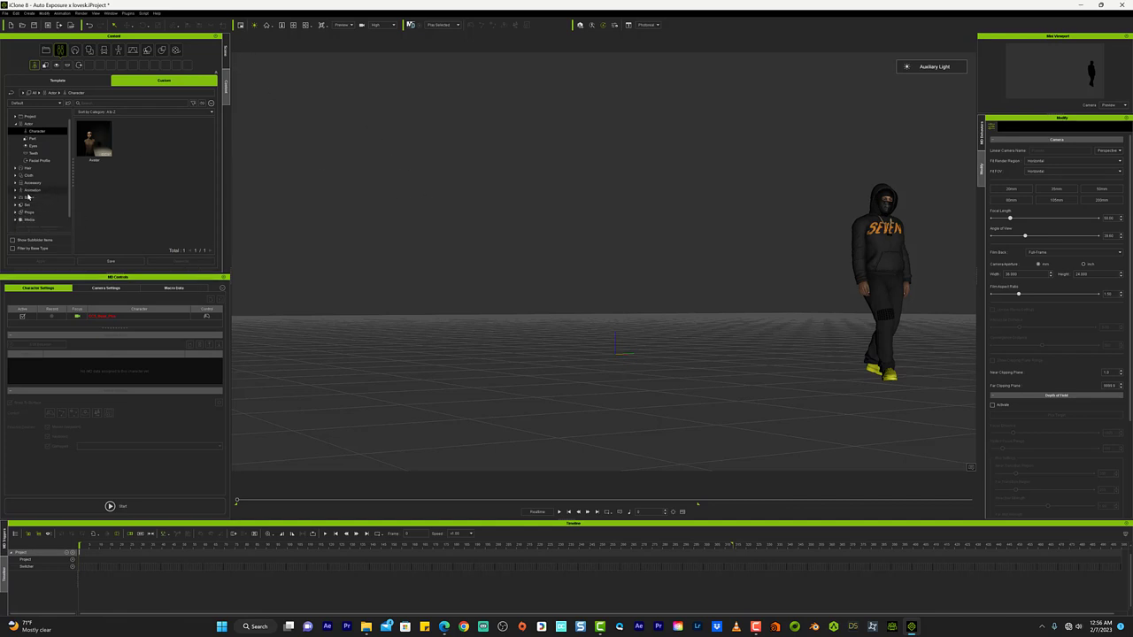
Browse Animation > Motion > ICL_Convo_v20 > ICL_Conversation_v20 > Animation and select Convo_01
{"action": "left_click", "coordinate": [15, 190]}
{"action": "left_click", "coordinate": [46, 205]}
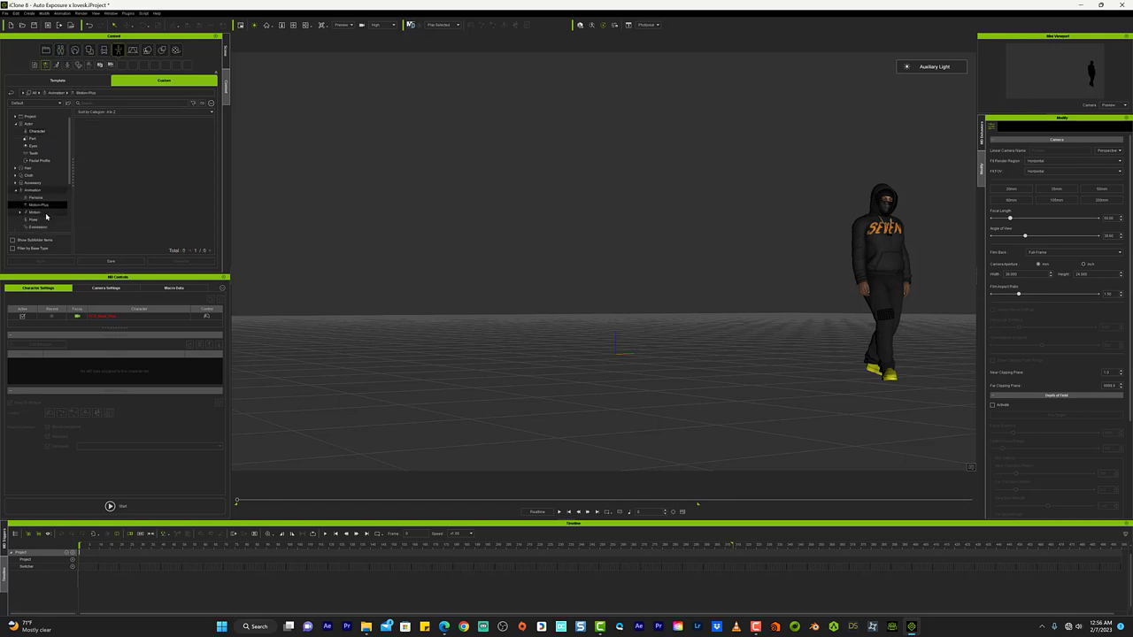
{"action": "left_click", "coordinate": [46, 213]}
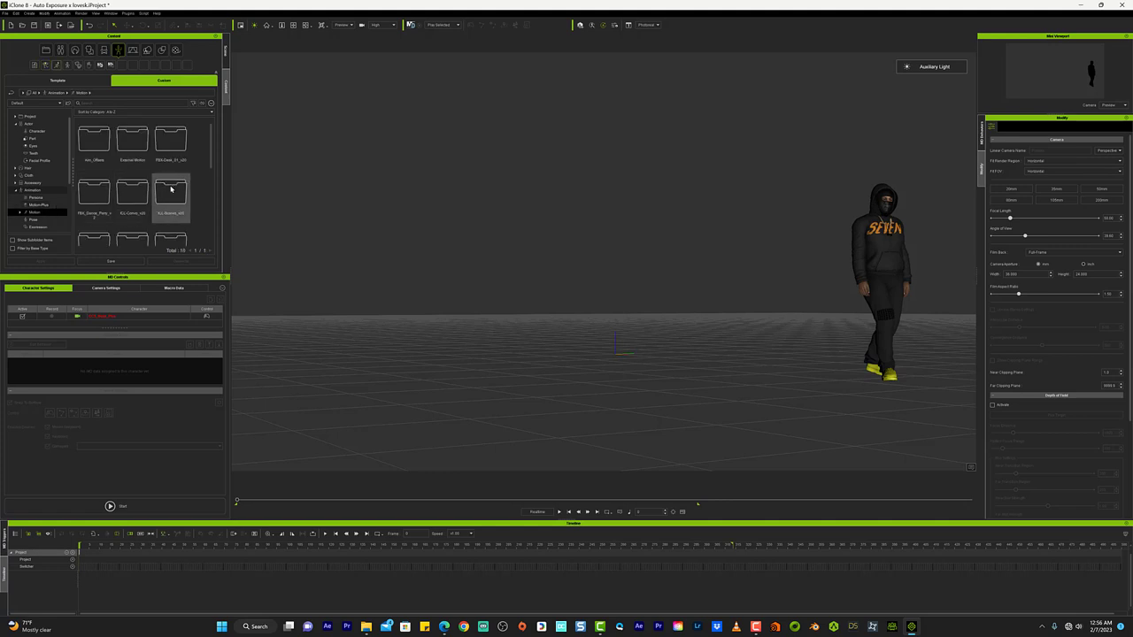
{"action": "scroll", "coordinate": [168, 188], "scroll_direction": "down", "scroll_amount": 1}
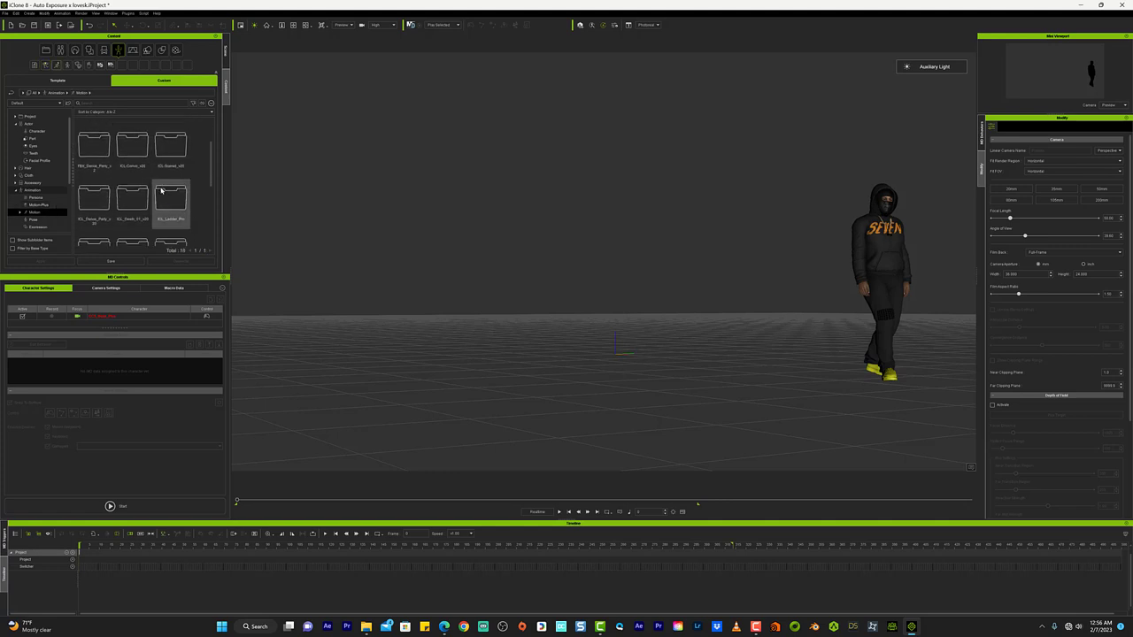
{"action": "left_click", "coordinate": [130, 152]}
{"action": "double_click", "coordinate": [130, 152]}
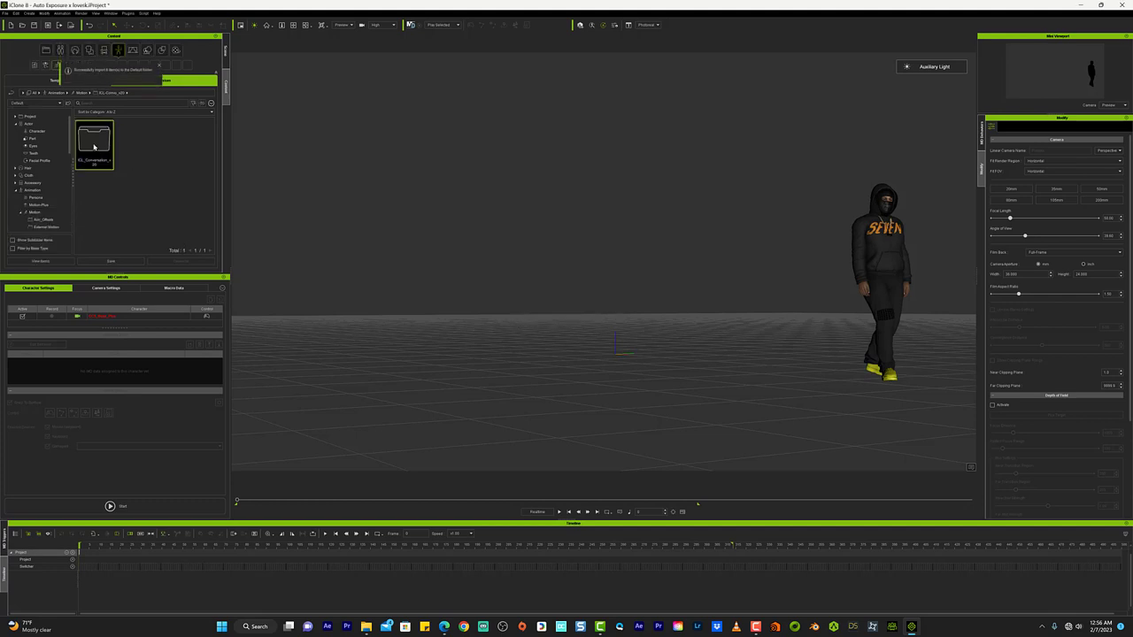
{"action": "double_click", "coordinate": [95, 146]}
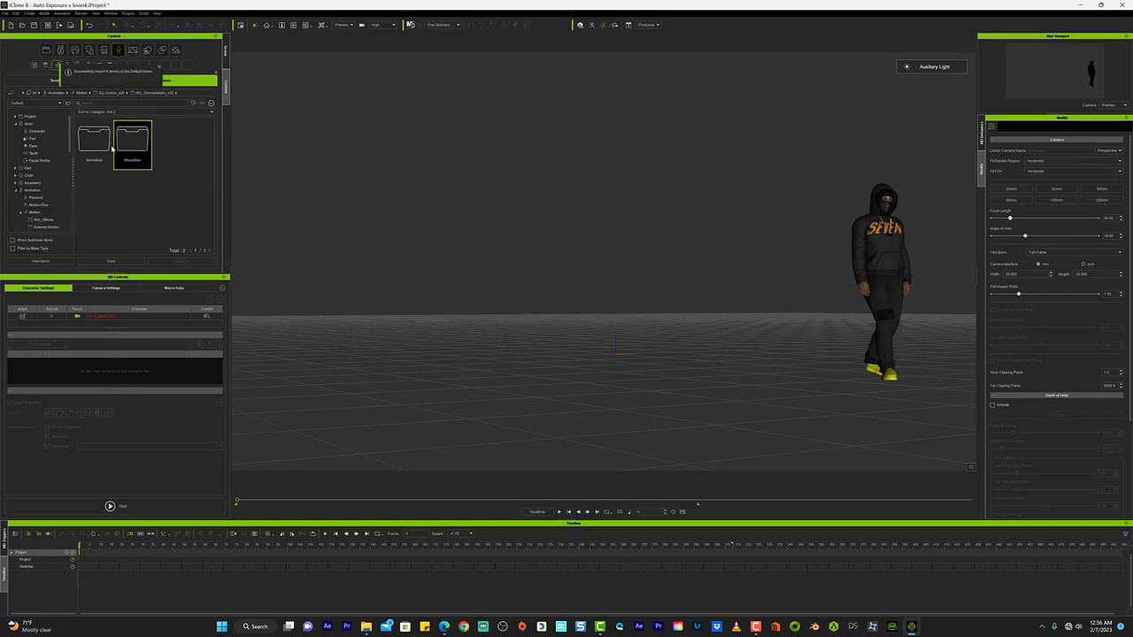
{"action": "double_click", "coordinate": [99, 146]}
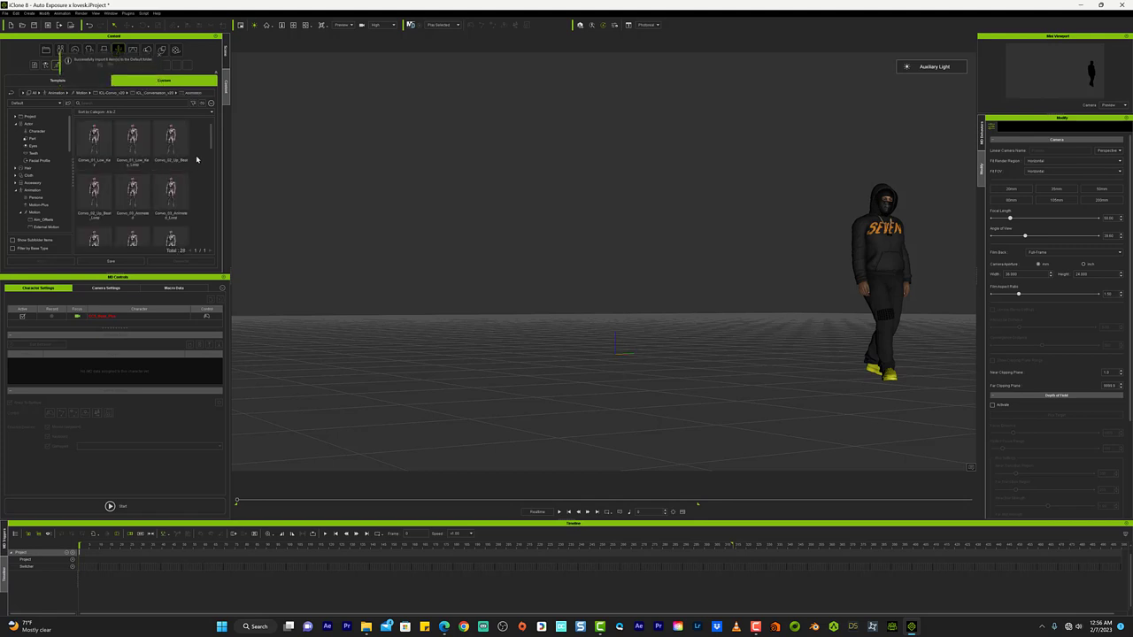
{"action": "left_click", "coordinate": [135, 143]}
Select the hoodie character in the viewport and switch to the Scene object list
{"action": "right_click", "coordinate": [135, 136]}
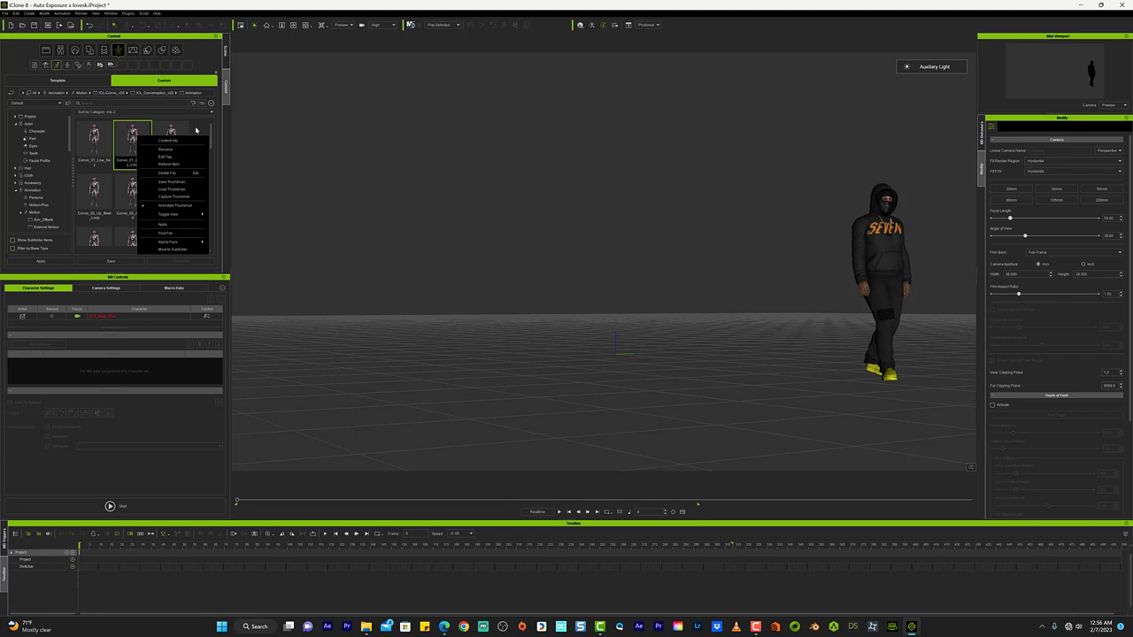
{"action": "left_click", "coordinate": [198, 131]}
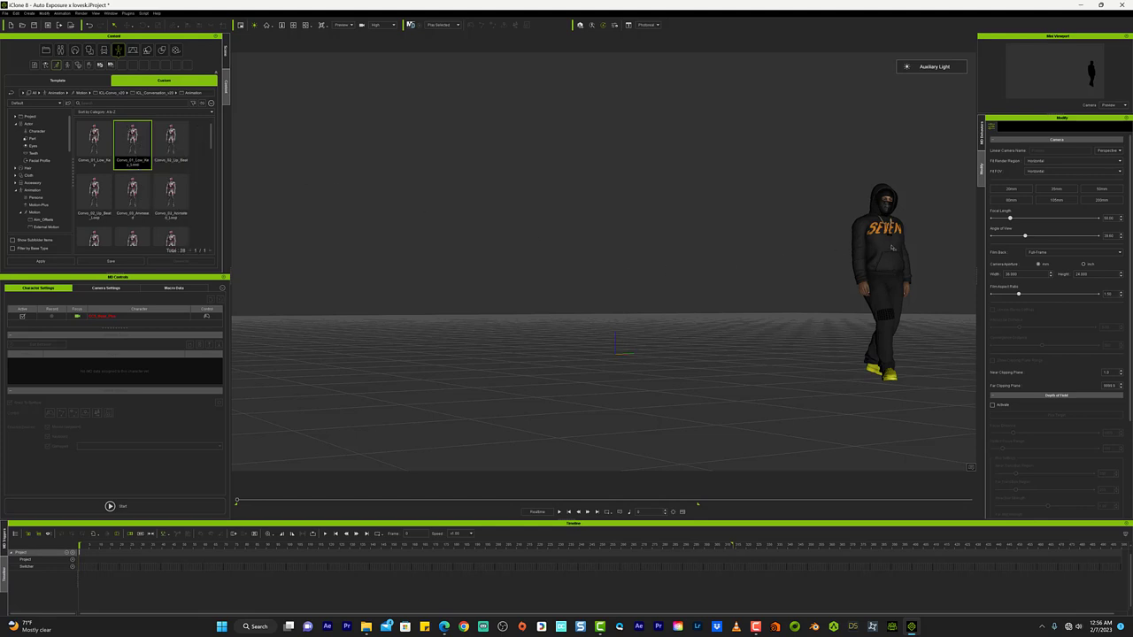
{"action": "left_click", "coordinate": [865, 234]}
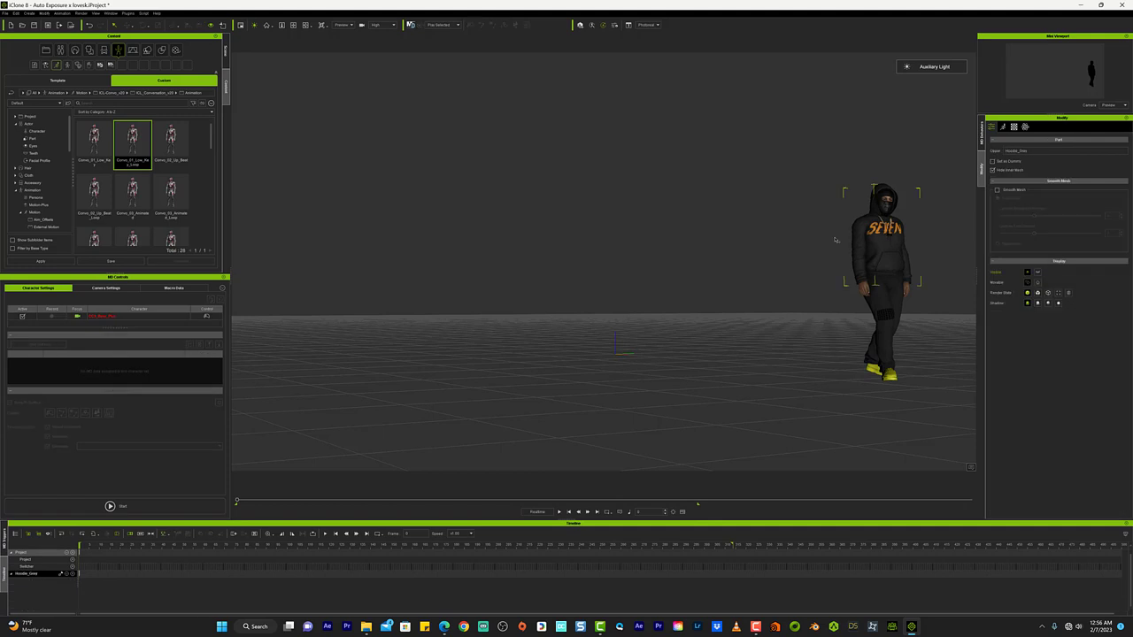
{"action": "left_click", "coordinate": [226, 52]}
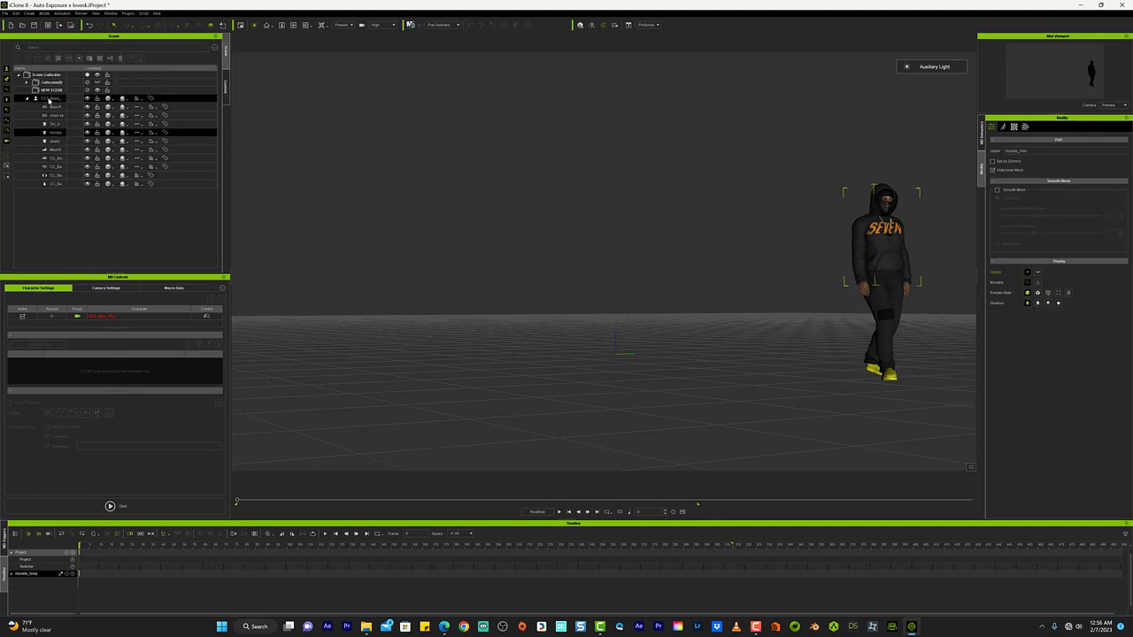
Select the CC3_Base_Plus row with its parts collapsed, then return to the Convo clips
{"action": "left_click", "coordinate": [49, 99]}
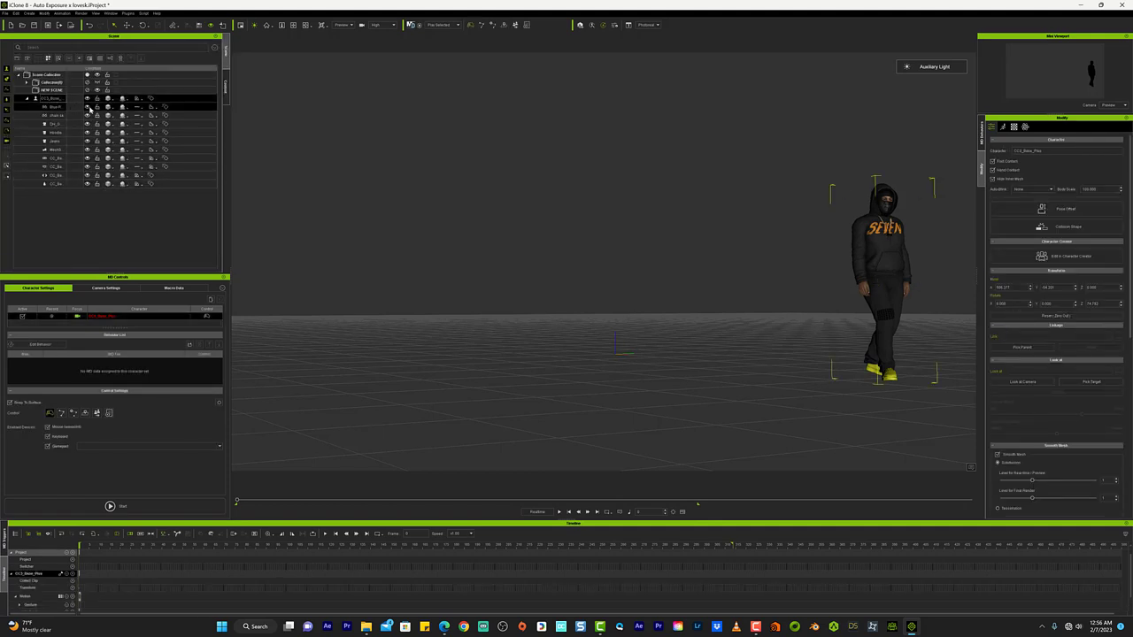
{"action": "left_click", "coordinate": [28, 99]}
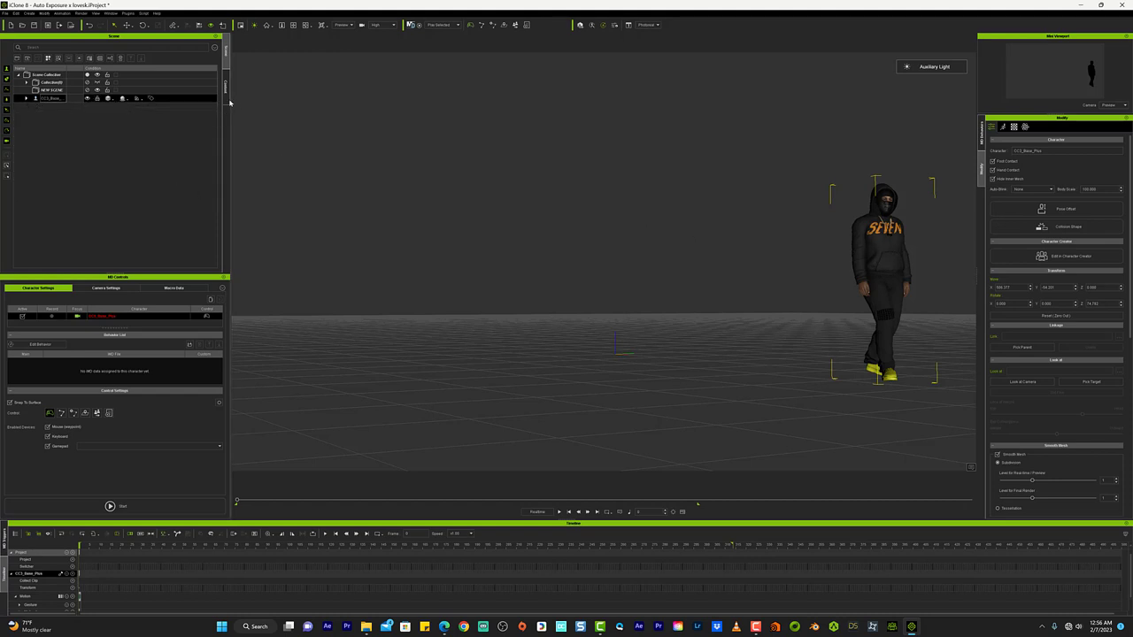
{"action": "left_click", "coordinate": [27, 99]}
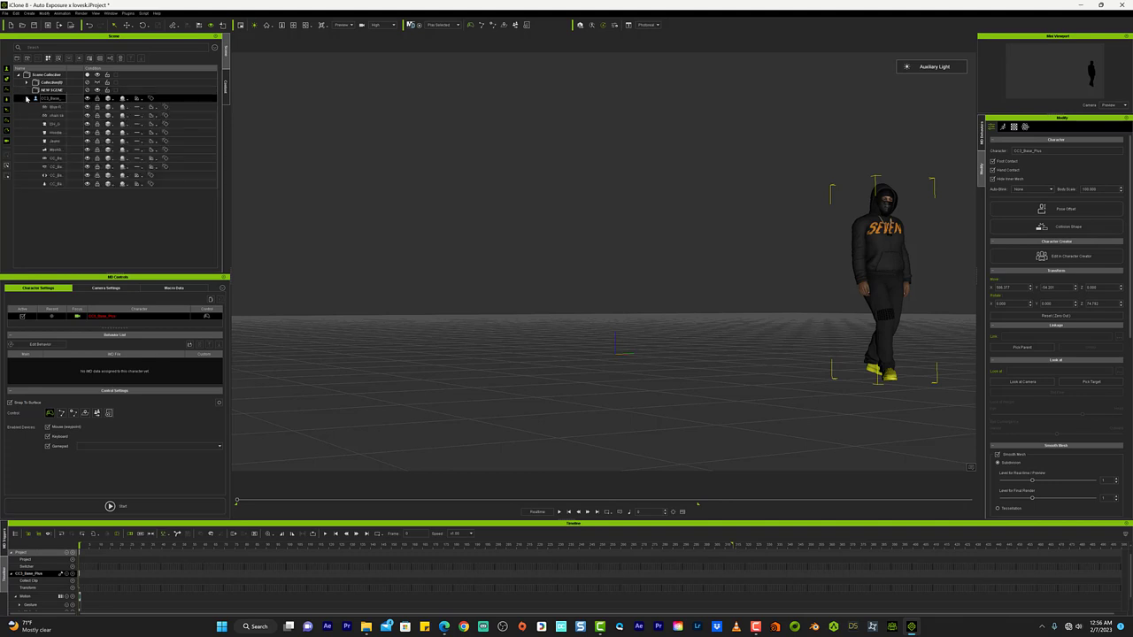
{"action": "left_click", "coordinate": [26, 99]}
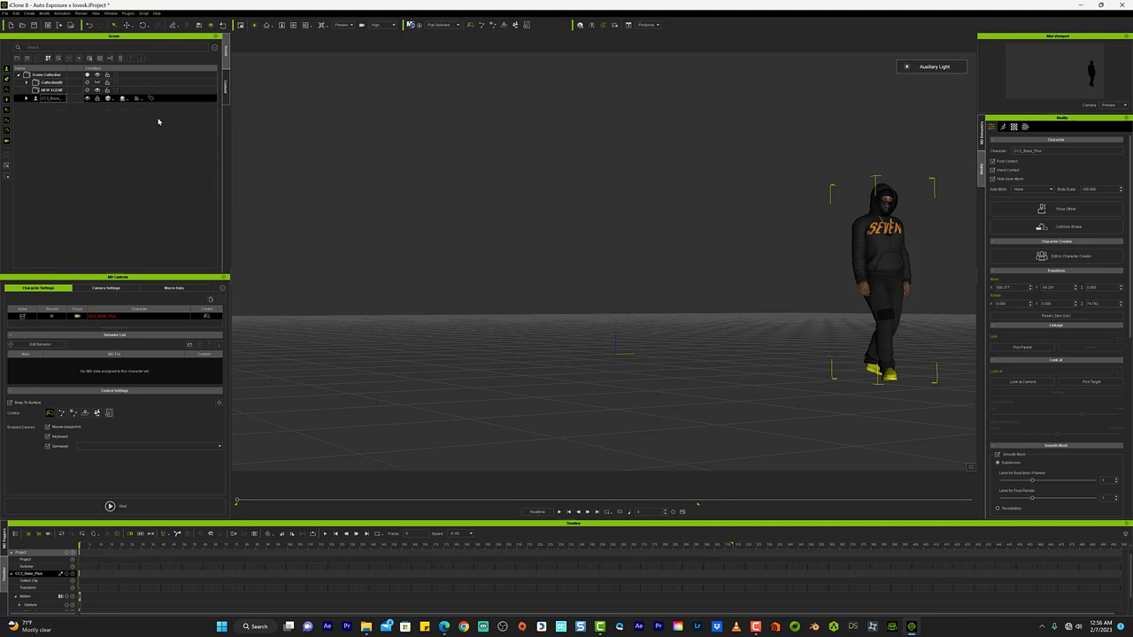
{"action": "left_click", "coordinate": [224, 88]}
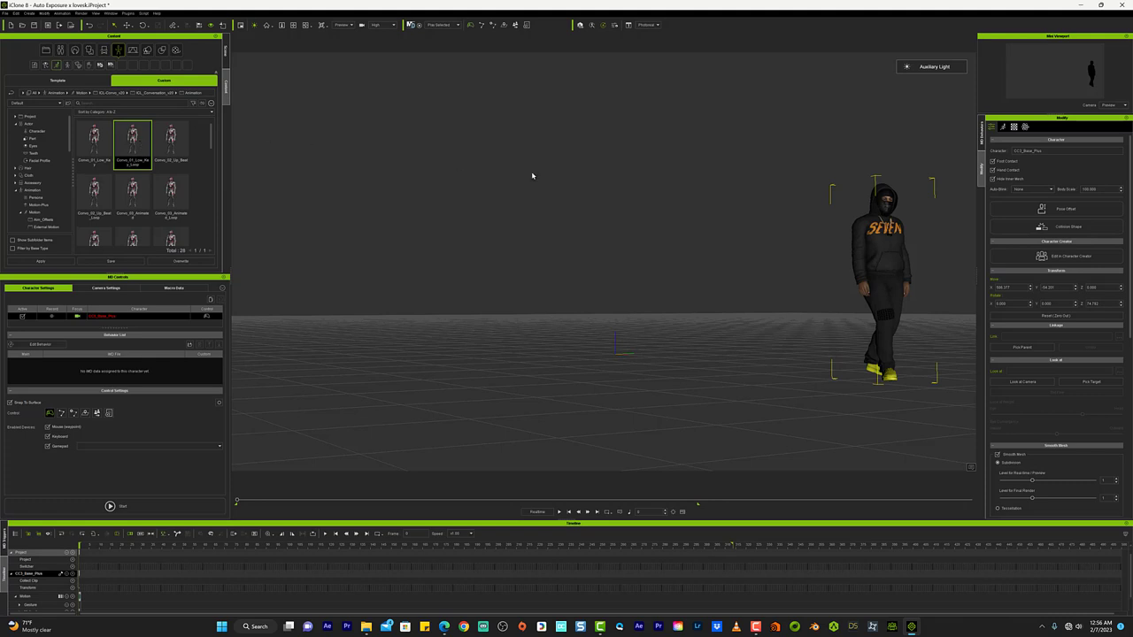
Try dropping the Convo_01 motion onto the character in the viewport, then clear the selection
{"action": "left_click_drag", "start_coordinate": [532, 176], "coordinate": [892, 271]}
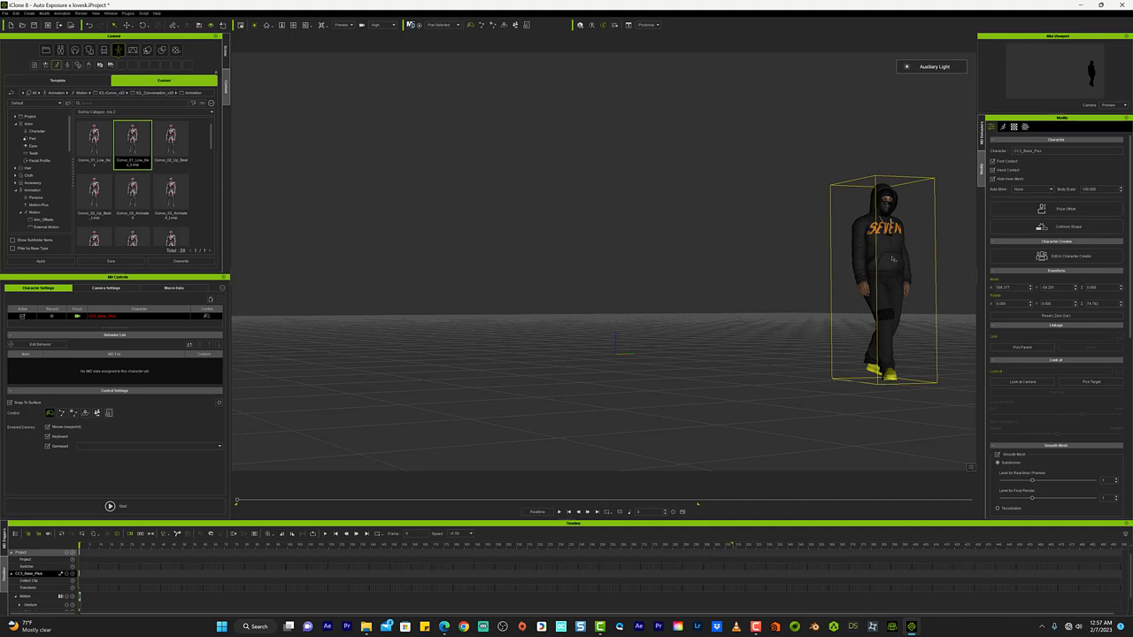
{"action": "key", "text": "Escape"}
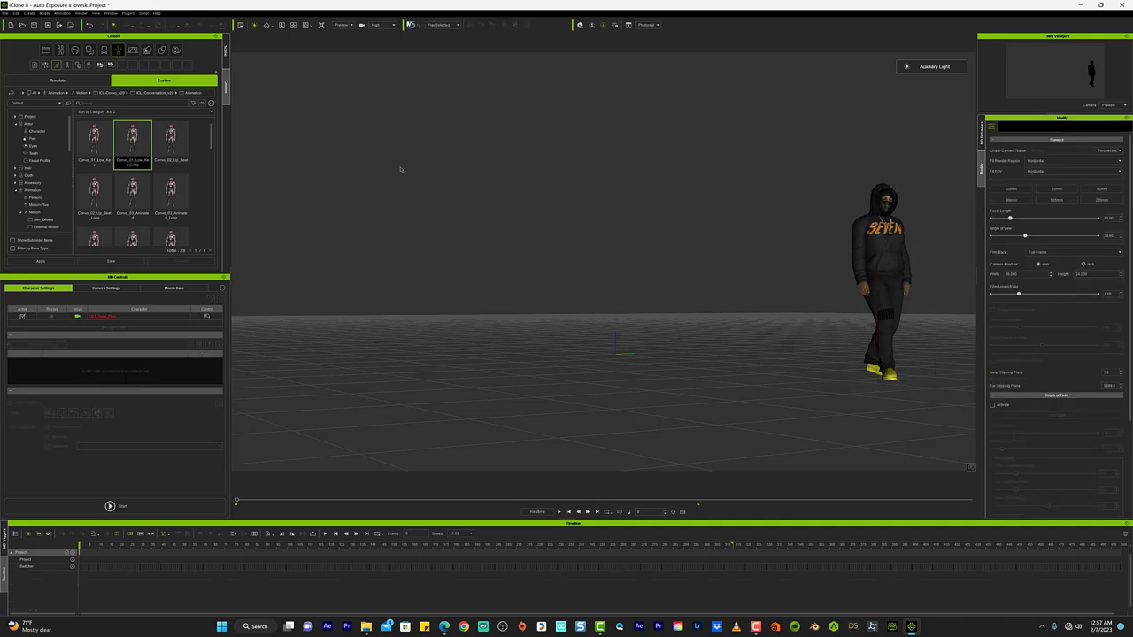
{"action": "right_click", "coordinate": [134, 139]}
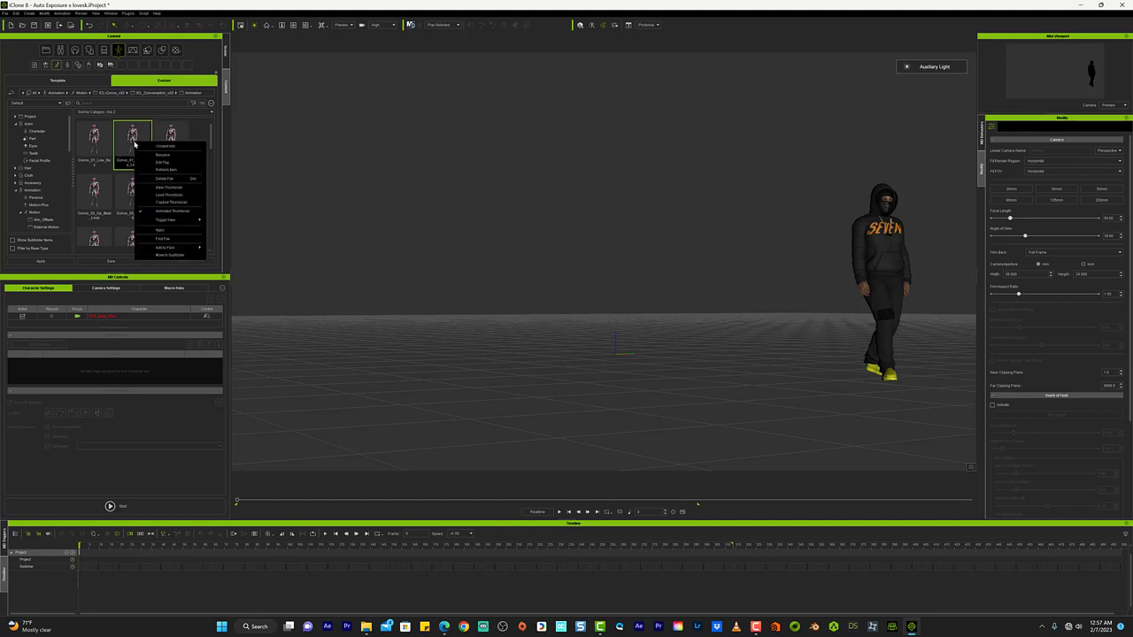
{"action": "key", "text": "Escape"}
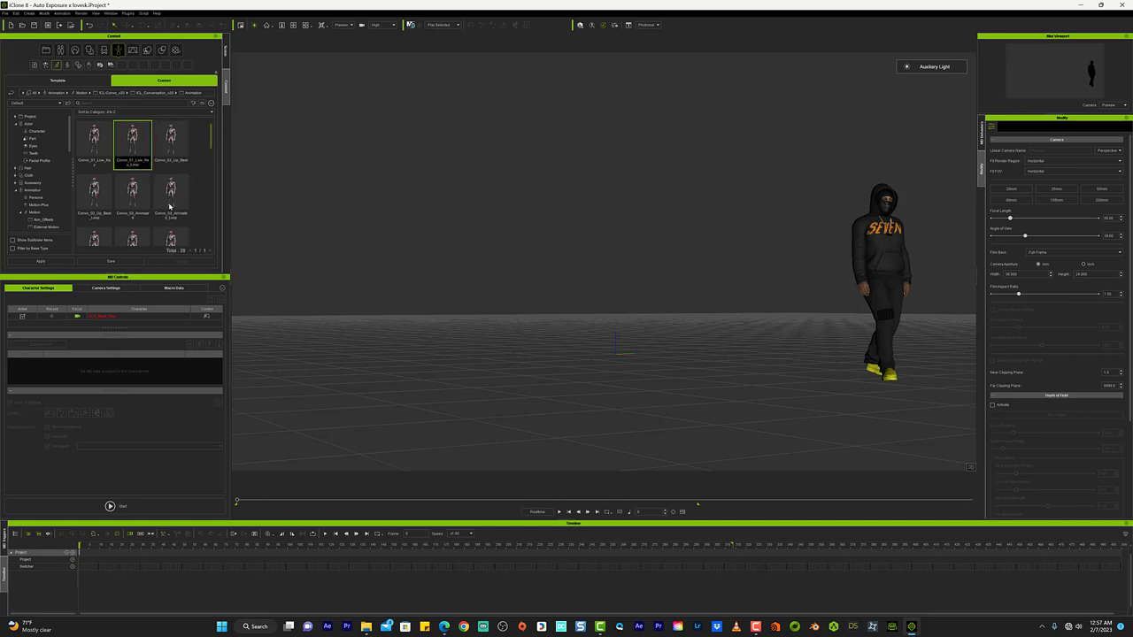
Select CC3_Base_Plus, move to frame 41, and apply Convo_01 from its thumbnail menu
{"action": "left_click", "coordinate": [226, 52]}
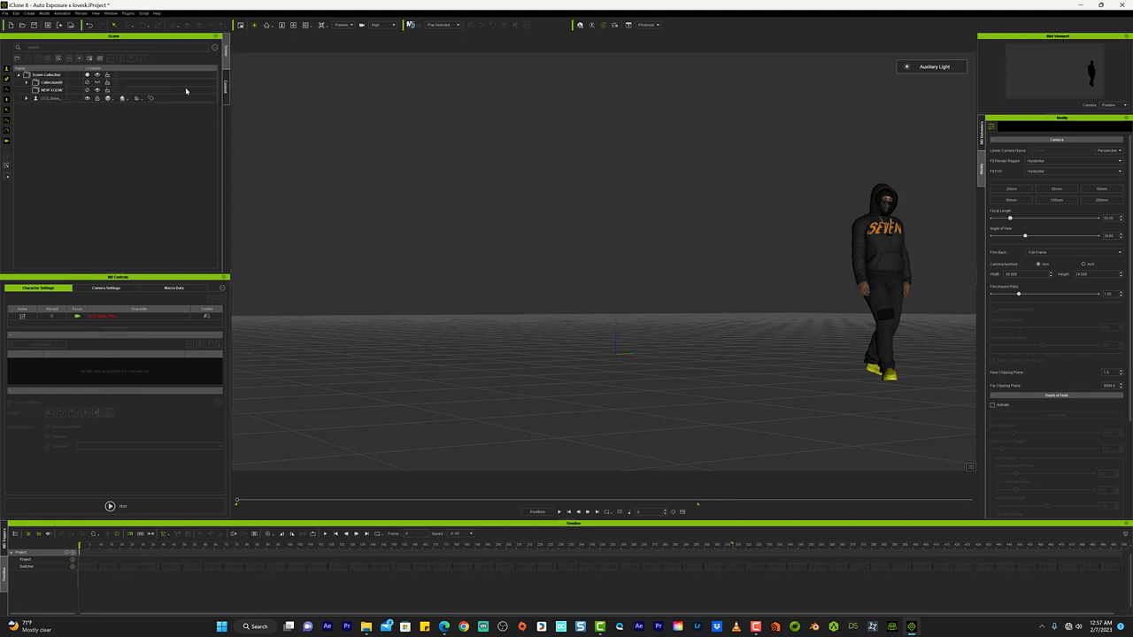
{"action": "left_click", "coordinate": [50, 97]}
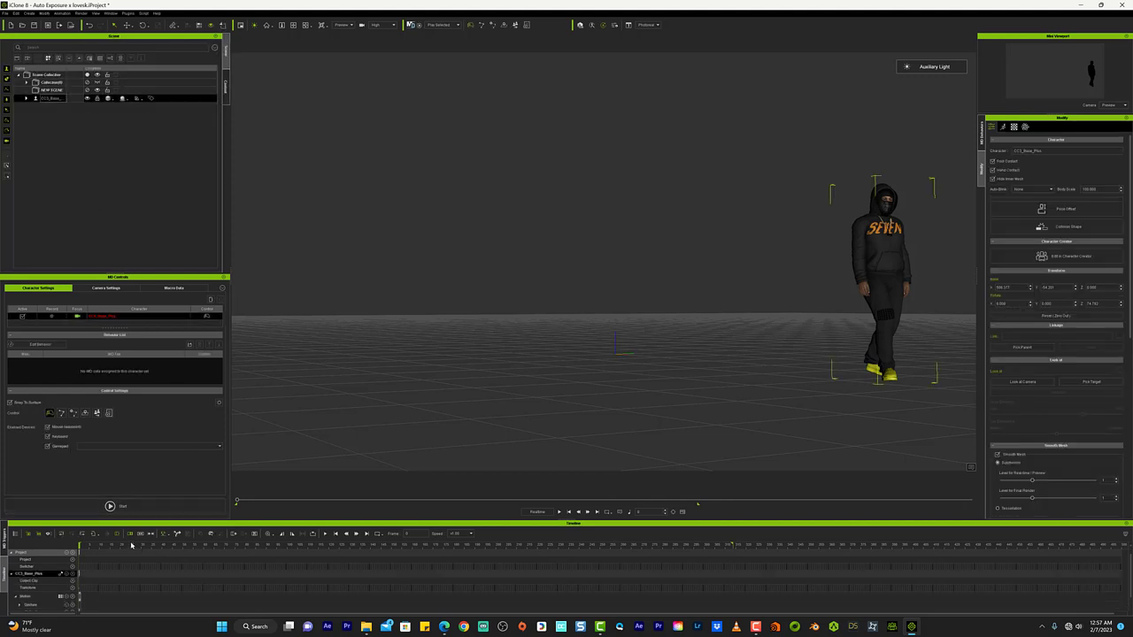
{"action": "left_click_drag", "start_coordinate": [158, 543], "coordinate": [80, 544]}
{"action": "left_click", "coordinate": [226, 88]}
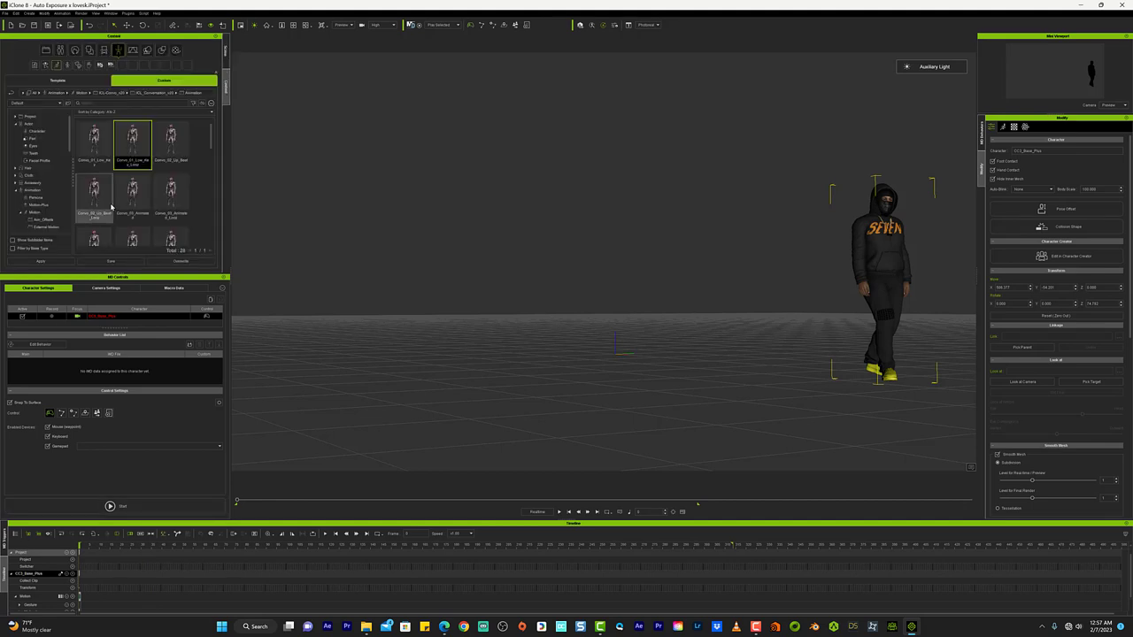
{"action": "right_click", "coordinate": [131, 148]}
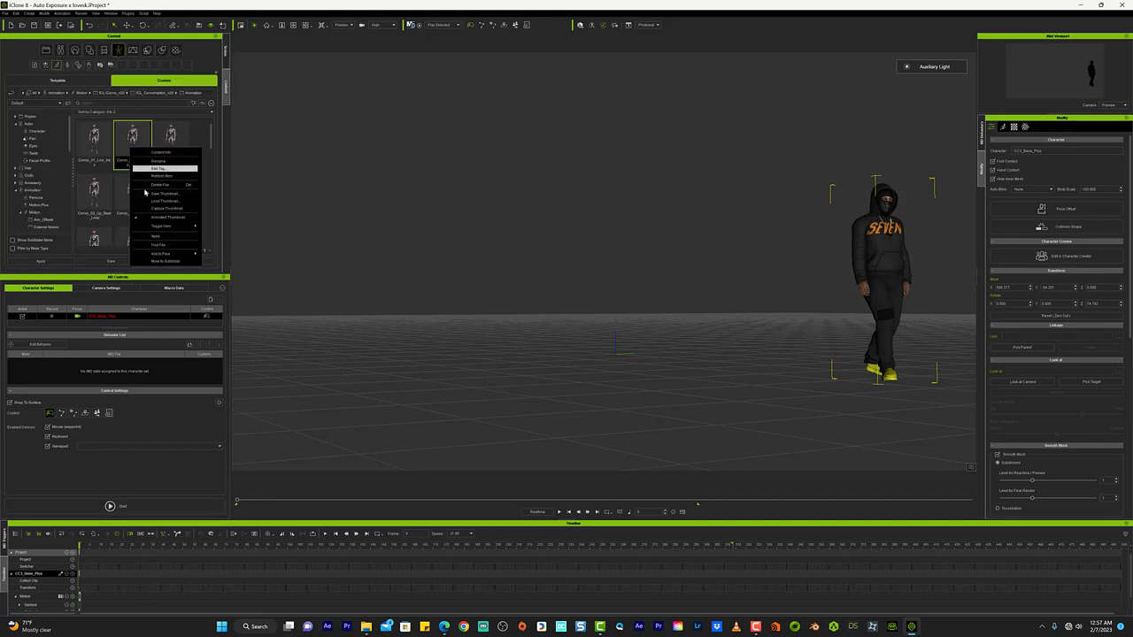
{"action": "left_click", "coordinate": [191, 238]}
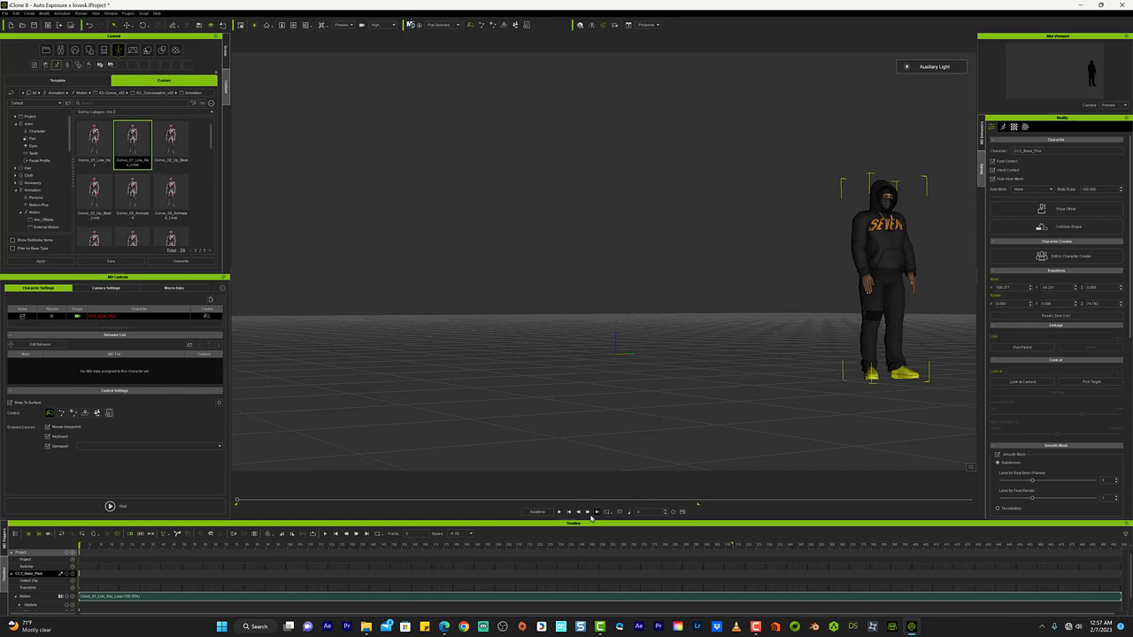
Play the Convo_01 loop, stop it, scrub forward through the motion, and play it again
{"action": "left_click", "coordinate": [559, 512]}
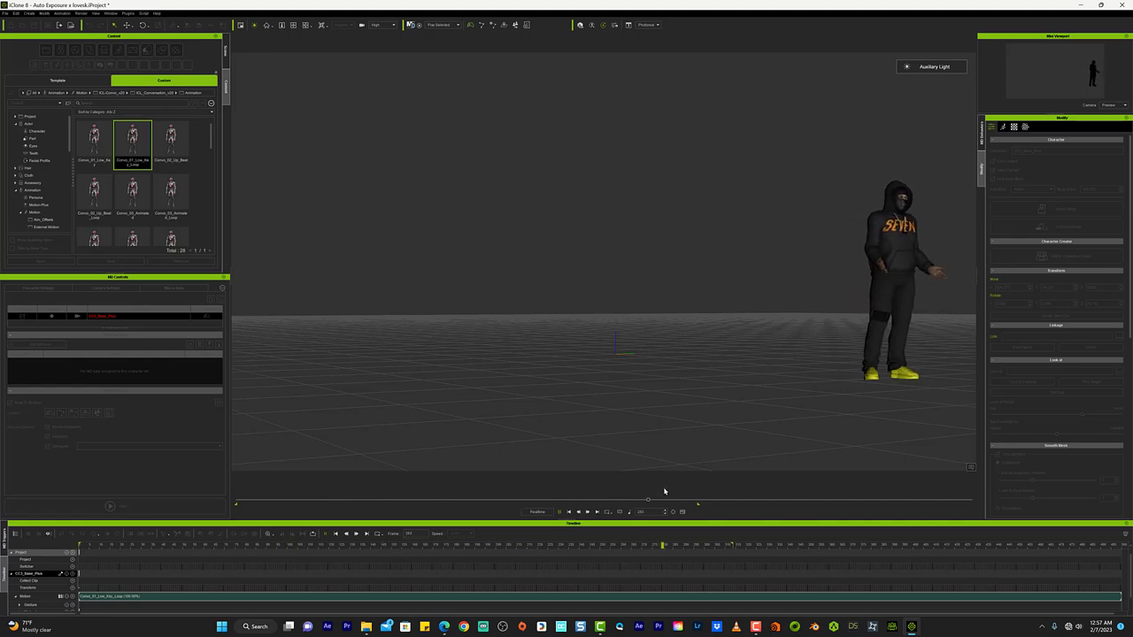
{"action": "key", "text": "space"}
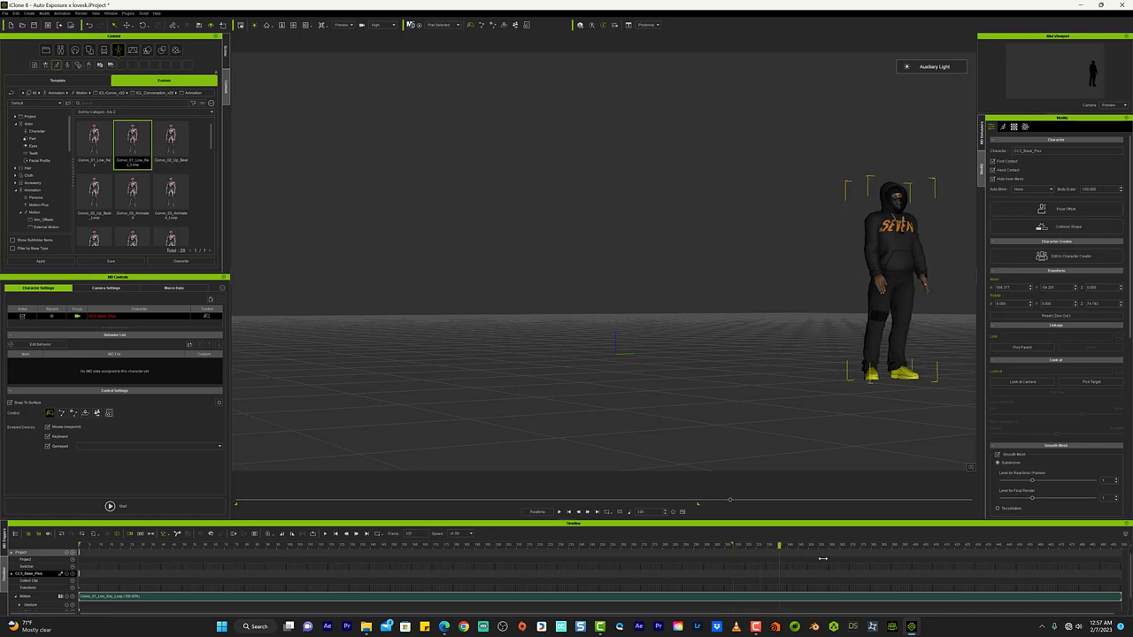
{"action": "mouse_move", "coordinate": [739, 546]}
{"action": "left_mouse_down"}
{"action": "mouse_move", "coordinate": [916, 546]}
{"action": "mouse_move", "coordinate": [90, 546]}
{"action": "left_mouse_up"}
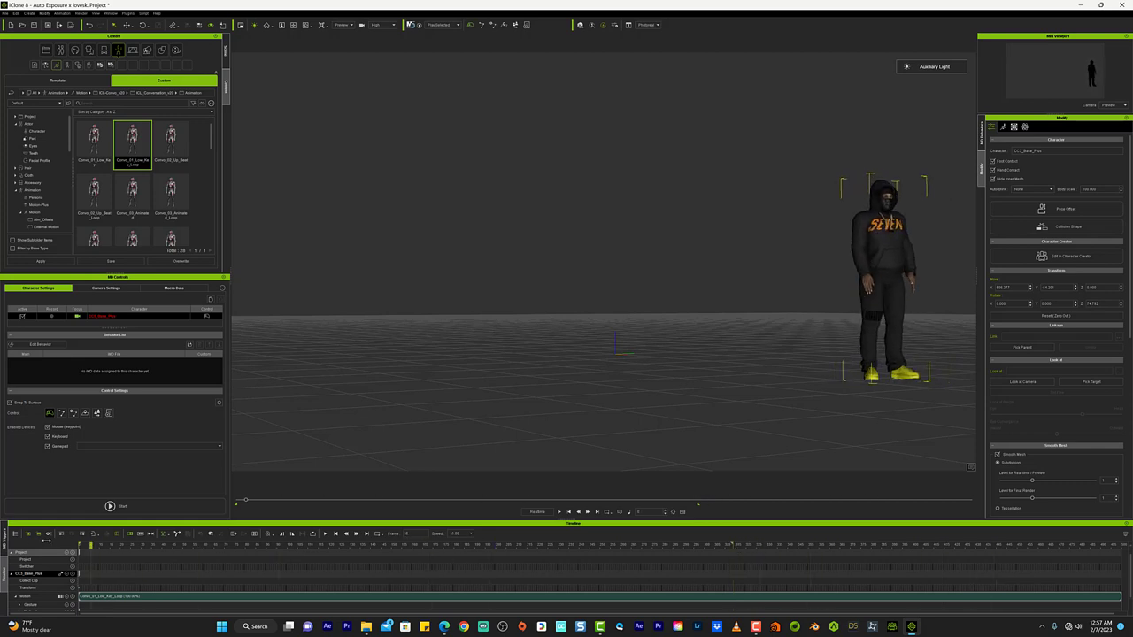
{"action": "key", "text": "space"}
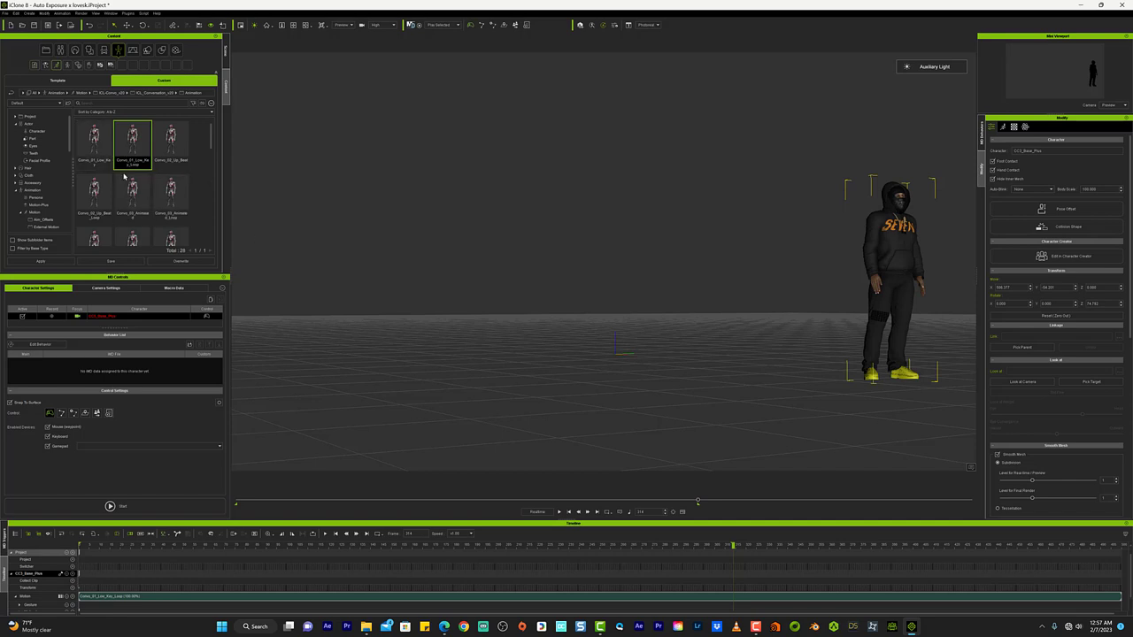
Delete the Convo_01 clip from the hoodie character's Motion track
{"action": "scroll", "coordinate": [133, 173], "scroll_direction": "down", "scroll_amount": 1}
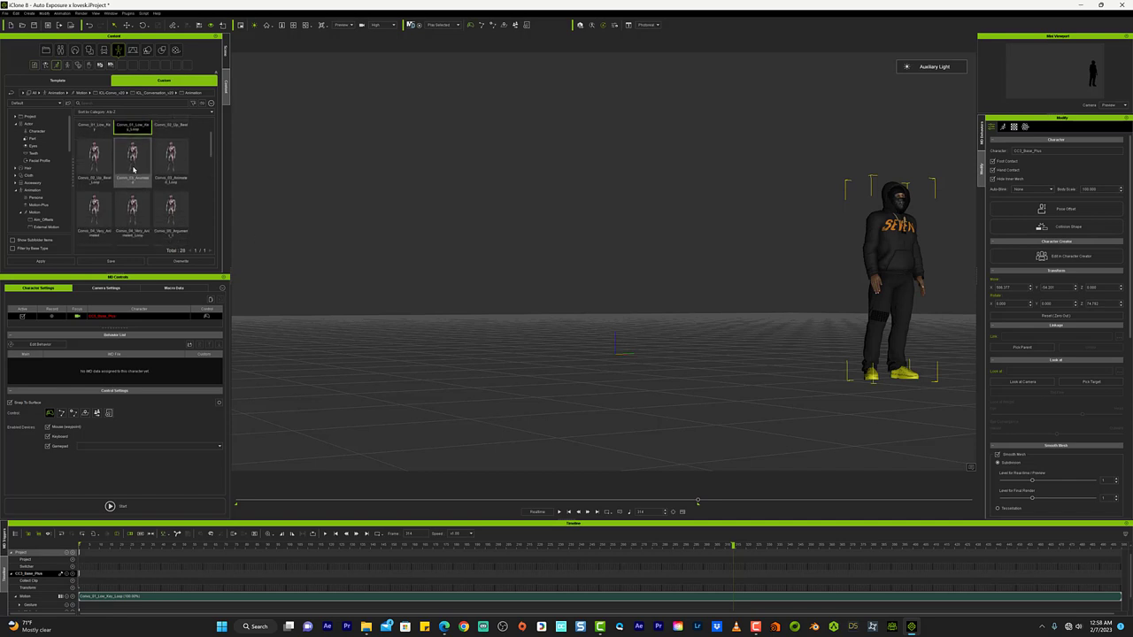
{"action": "scroll", "coordinate": [141, 169], "scroll_direction": "down", "scroll_amount": 1}
{"action": "scroll", "coordinate": [178, 155], "scroll_direction": "up", "scroll_amount": 1}
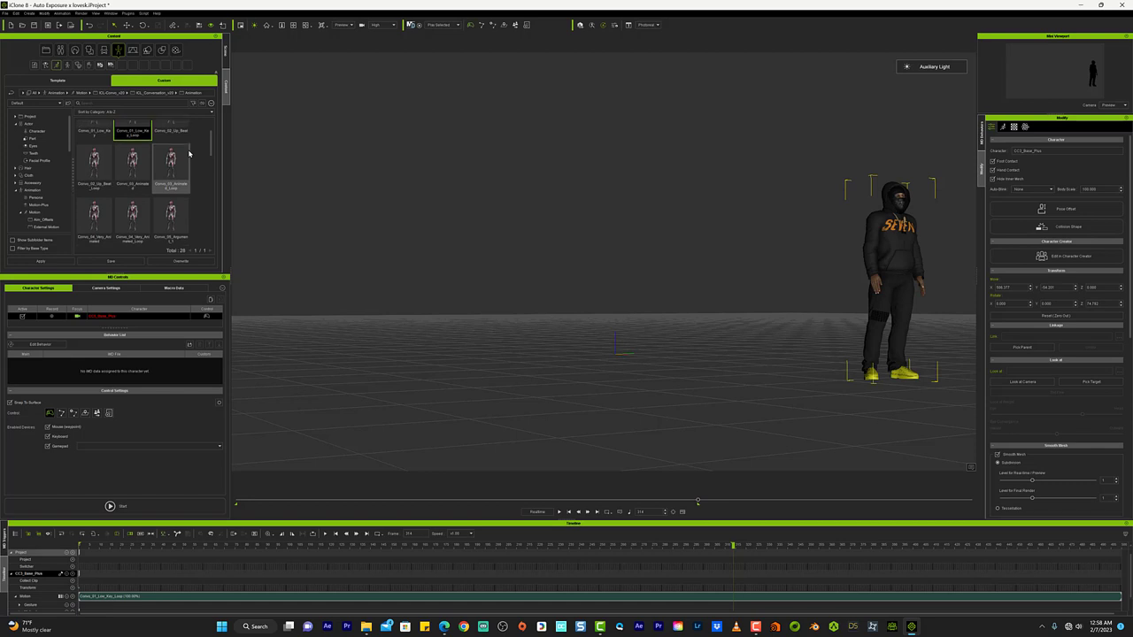
{"action": "scroll", "coordinate": [164, 156], "scroll_direction": "up", "scroll_amount": 1}
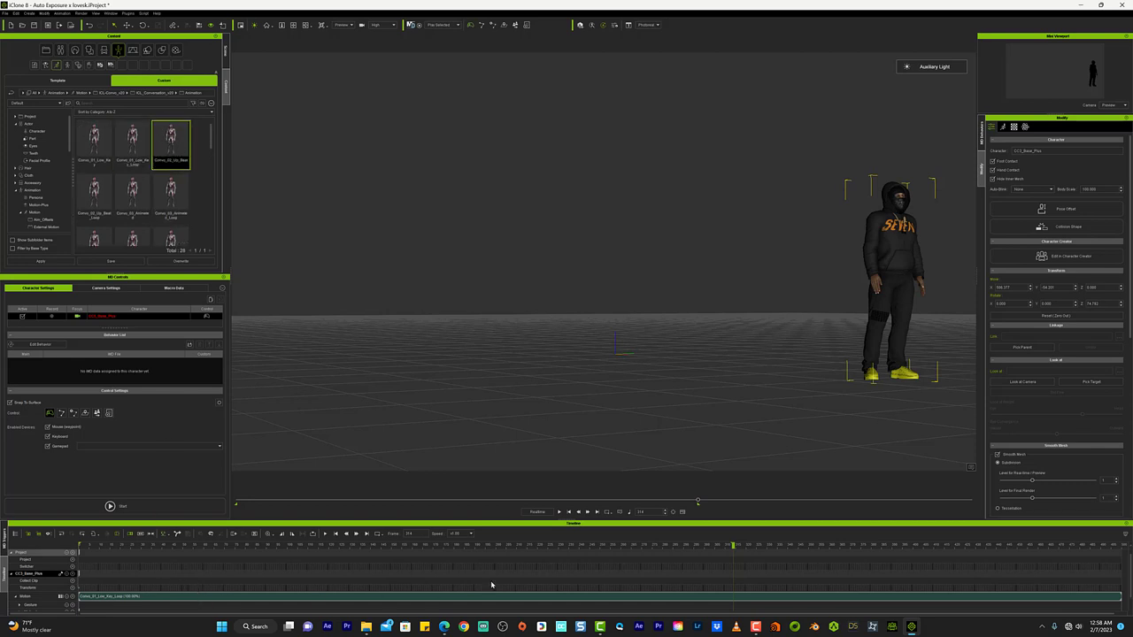
{"action": "left_click", "coordinate": [309, 602]}
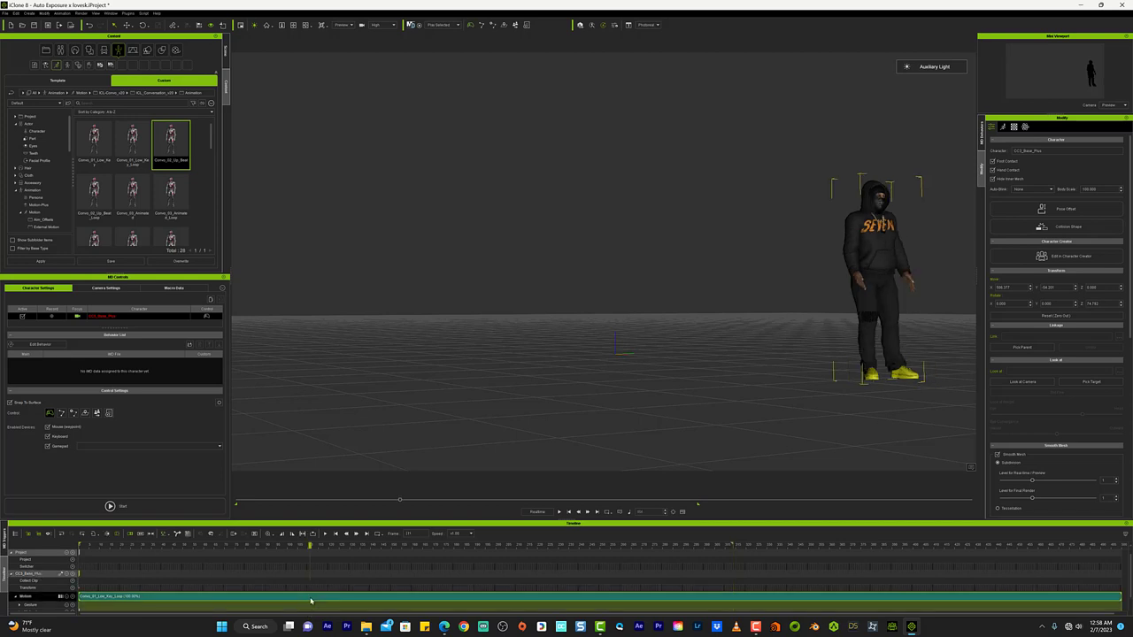
{"action": "right_click", "coordinate": [310, 601]}
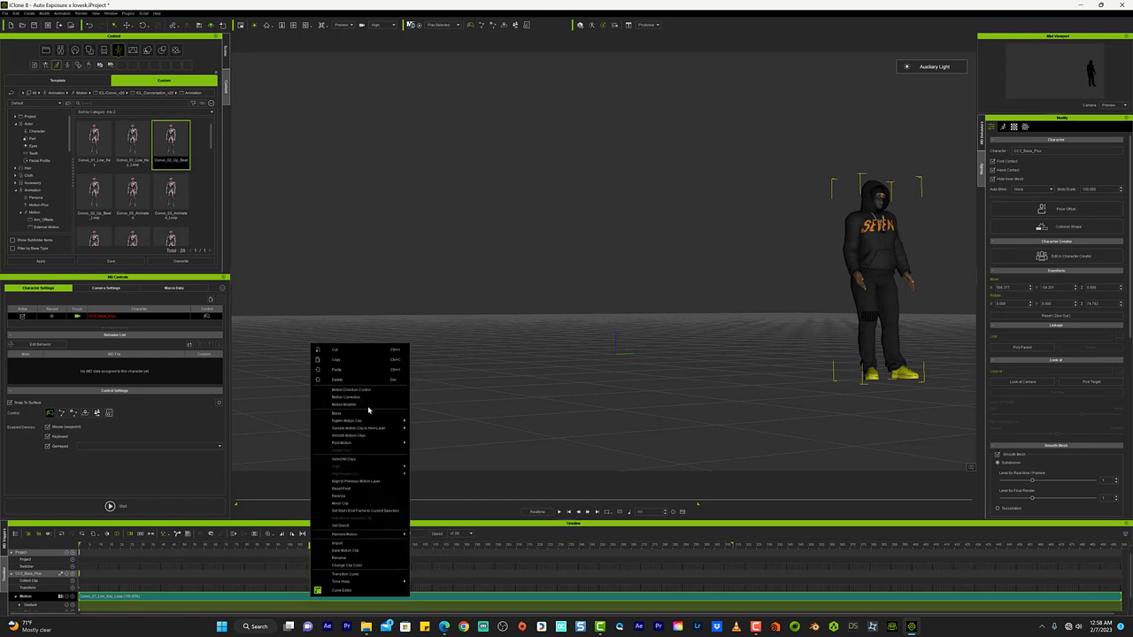
{"action": "left_click", "coordinate": [379, 380]}
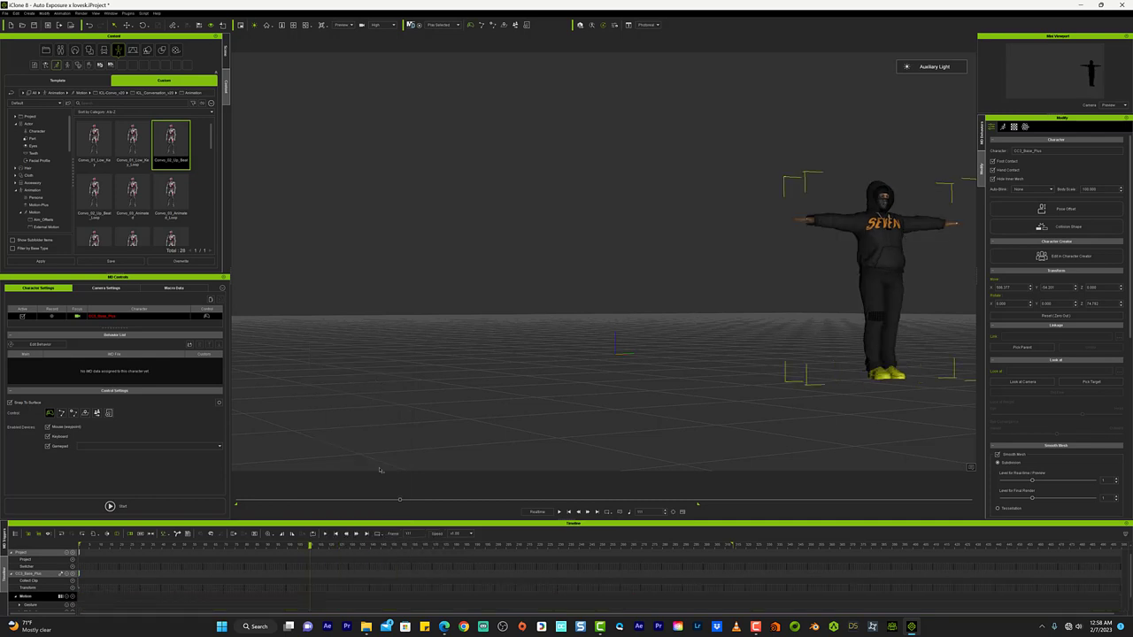
Step back a few frames and apply Convo_02_Up_Beat to the hoodie character
{"action": "left_click", "coordinate": [335, 534]}
{"action": "right_click", "coordinate": [179, 138]}
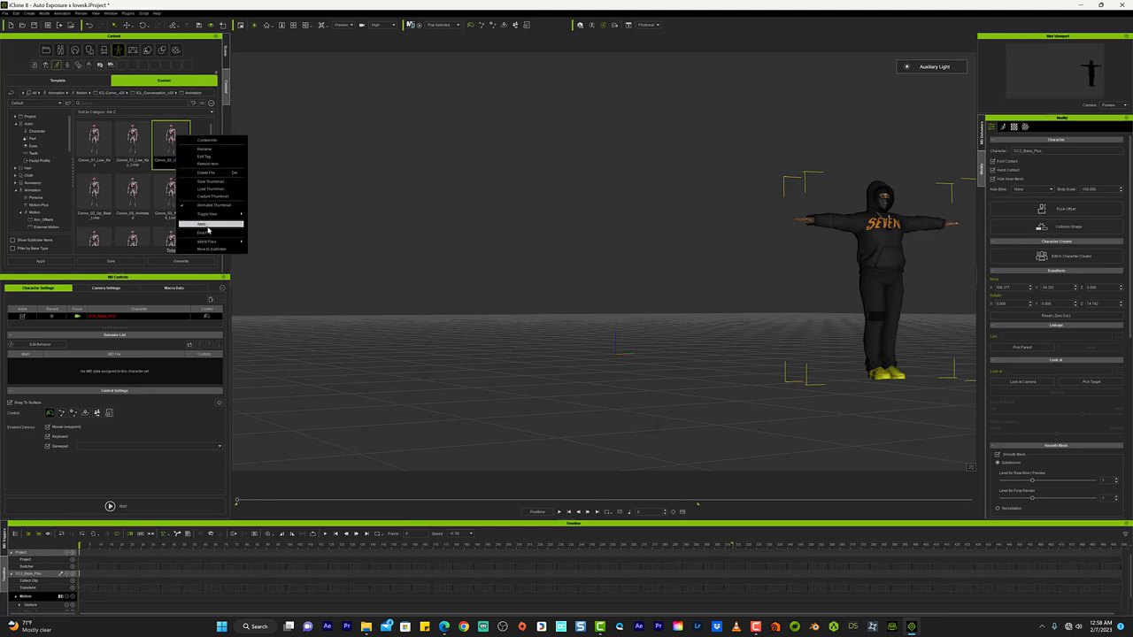
{"action": "left_click", "coordinate": [208, 231]}
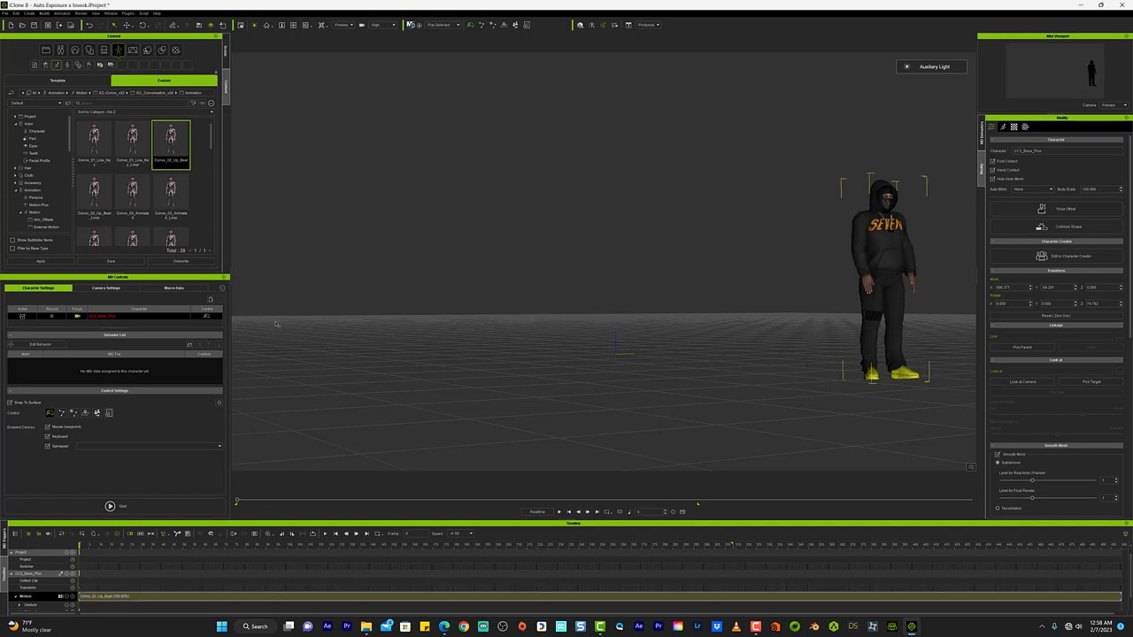
Play the Convo_02_Up_Beat motion and preview it from the export popup
{"action": "key", "text": "space"}
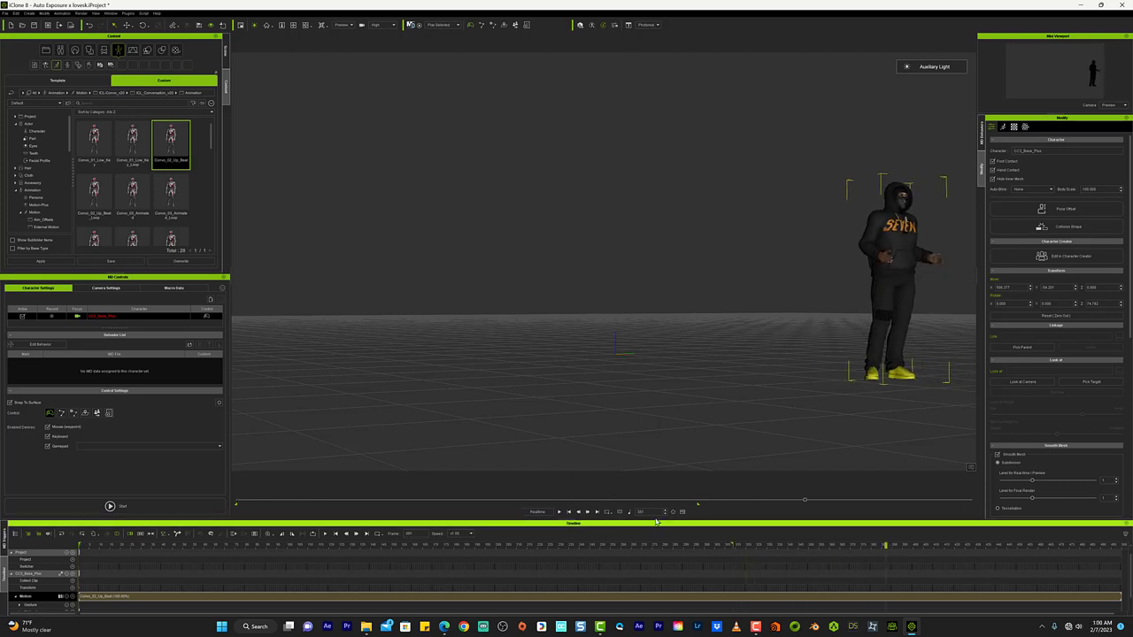
{"action": "left_click", "coordinate": [619, 511]}
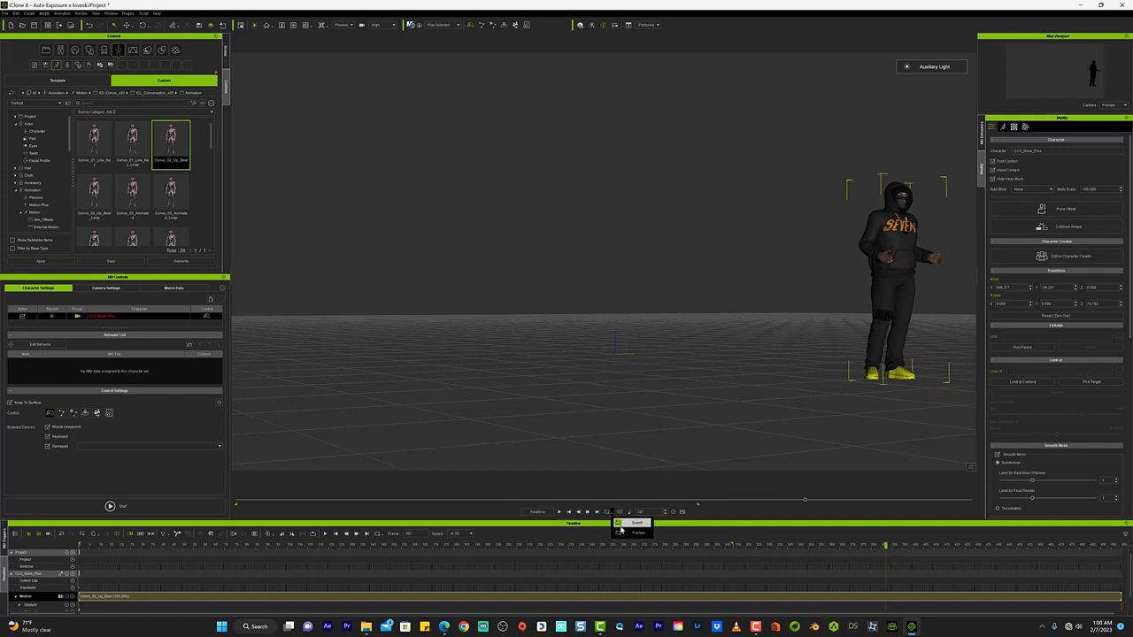
{"action": "left_click", "coordinate": [625, 531]}
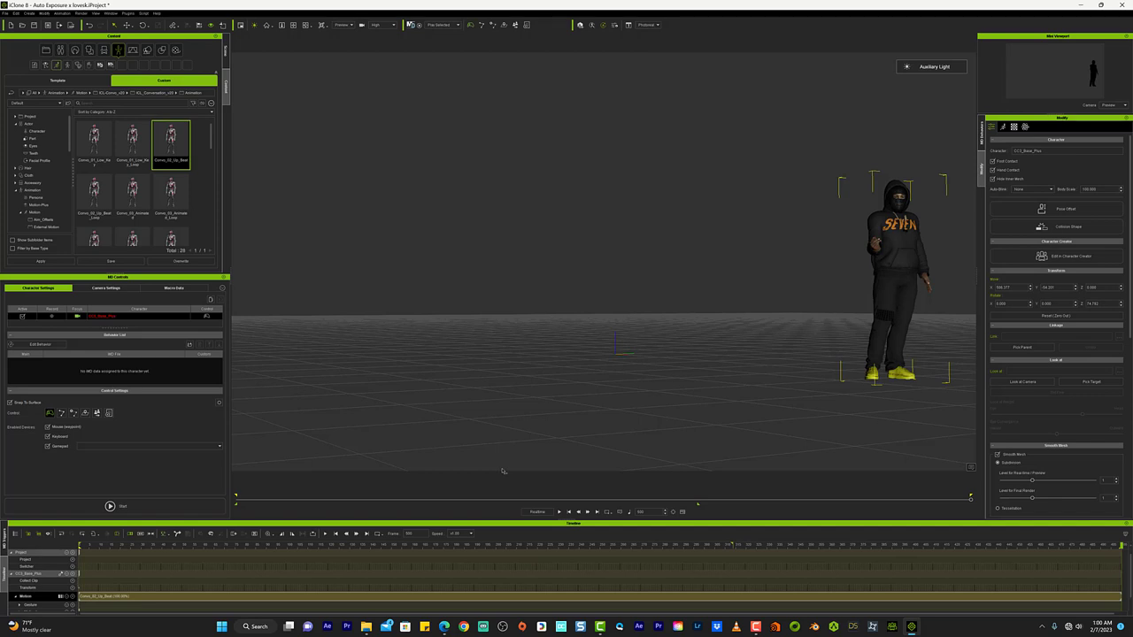
{"action": "key", "text": "space"}
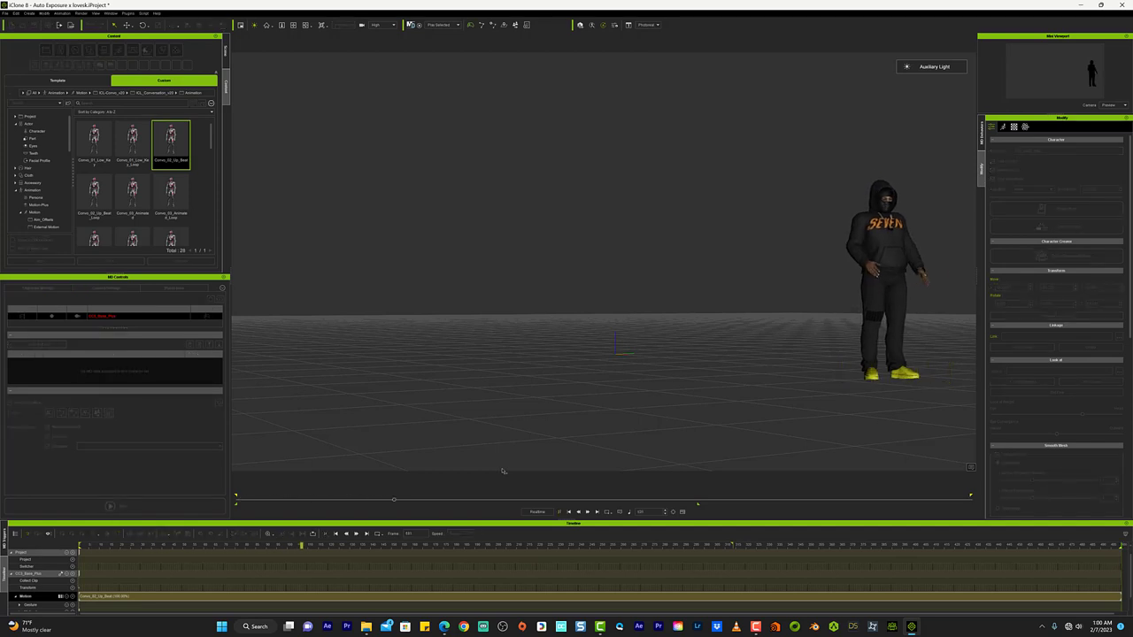
{"action": "key", "text": "space"}
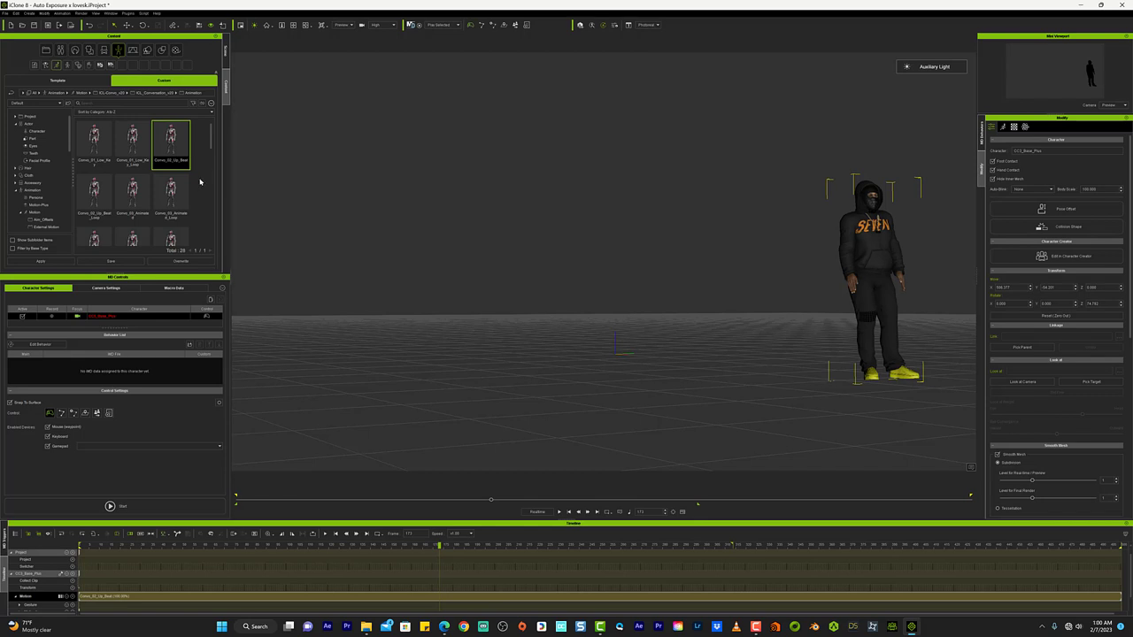
Append the Convo_05_Argument motion after the Up Beat clip on the hoodie character
{"action": "scroll", "coordinate": [192, 182], "scroll_direction": "down", "scroll_amount": 1}
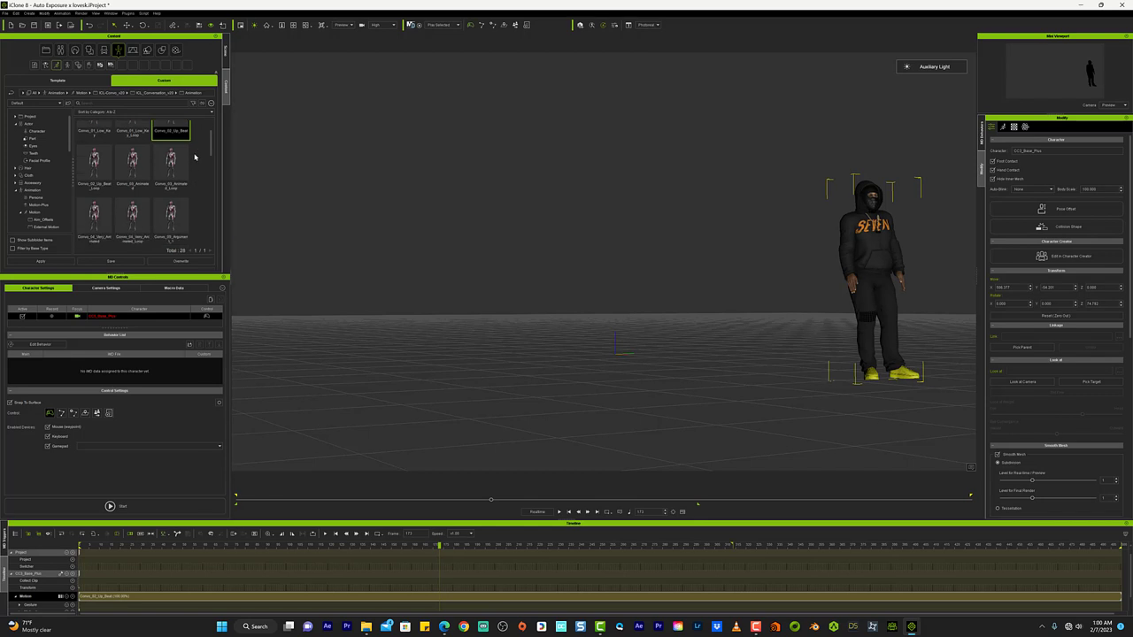
{"action": "left_click", "coordinate": [173, 215]}
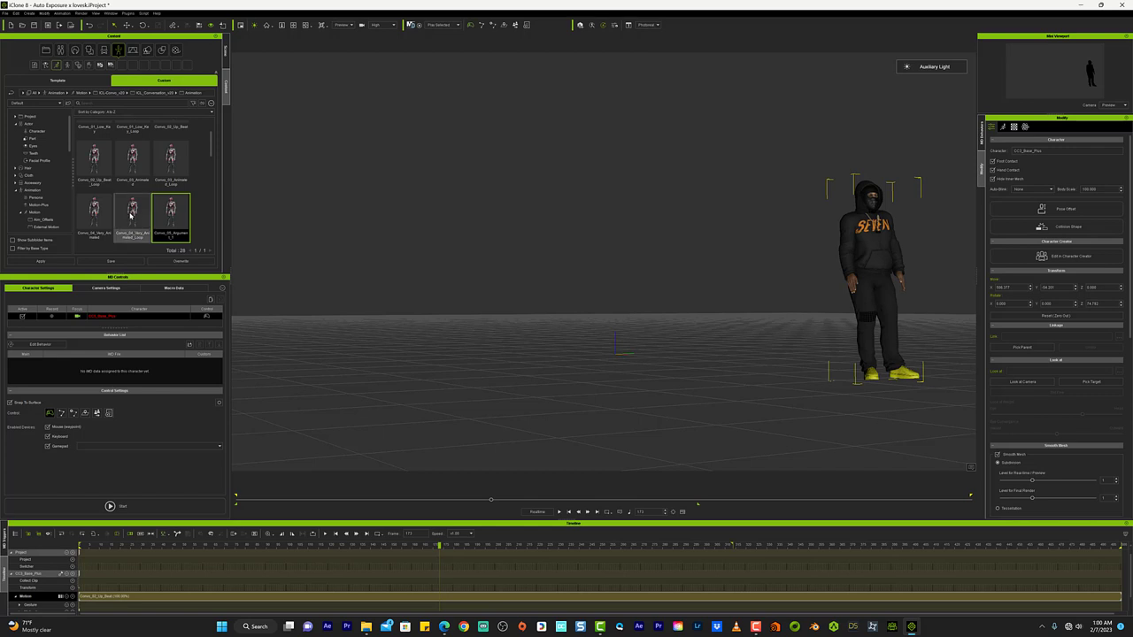
{"action": "right_click", "coordinate": [170, 215]}
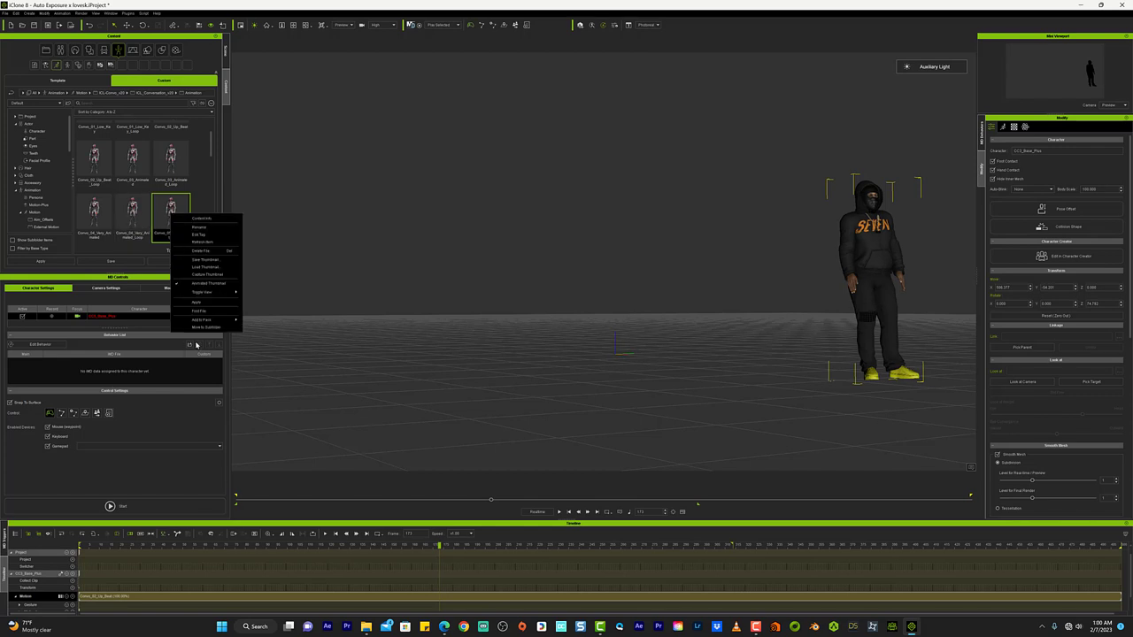
{"action": "left_click", "coordinate": [199, 302]}
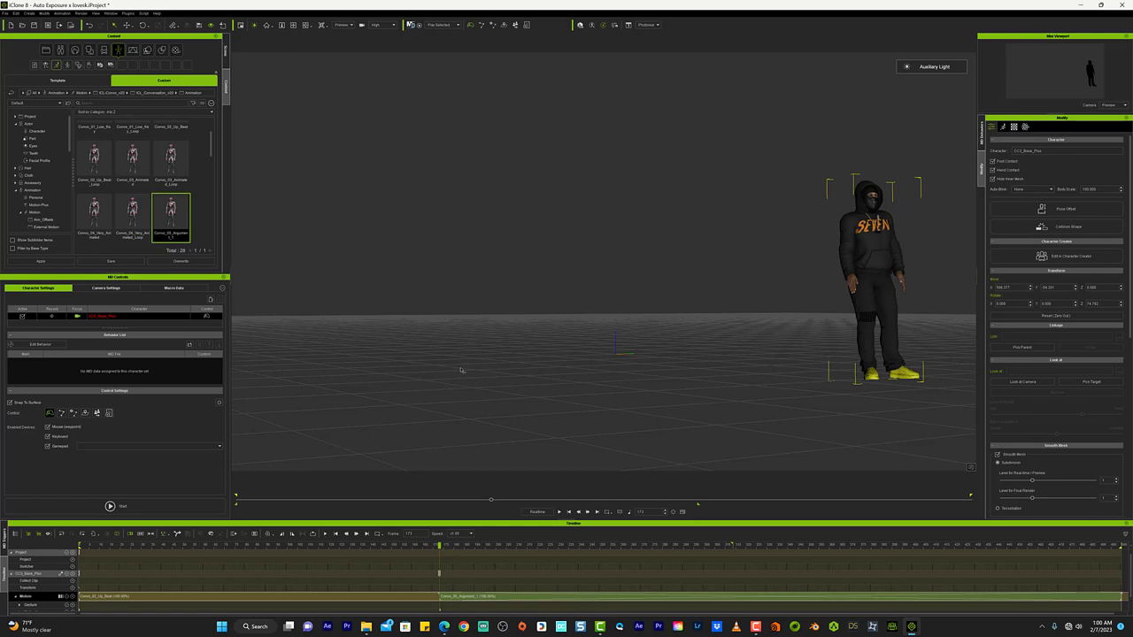
{"action": "left_click", "coordinate": [559, 512]}
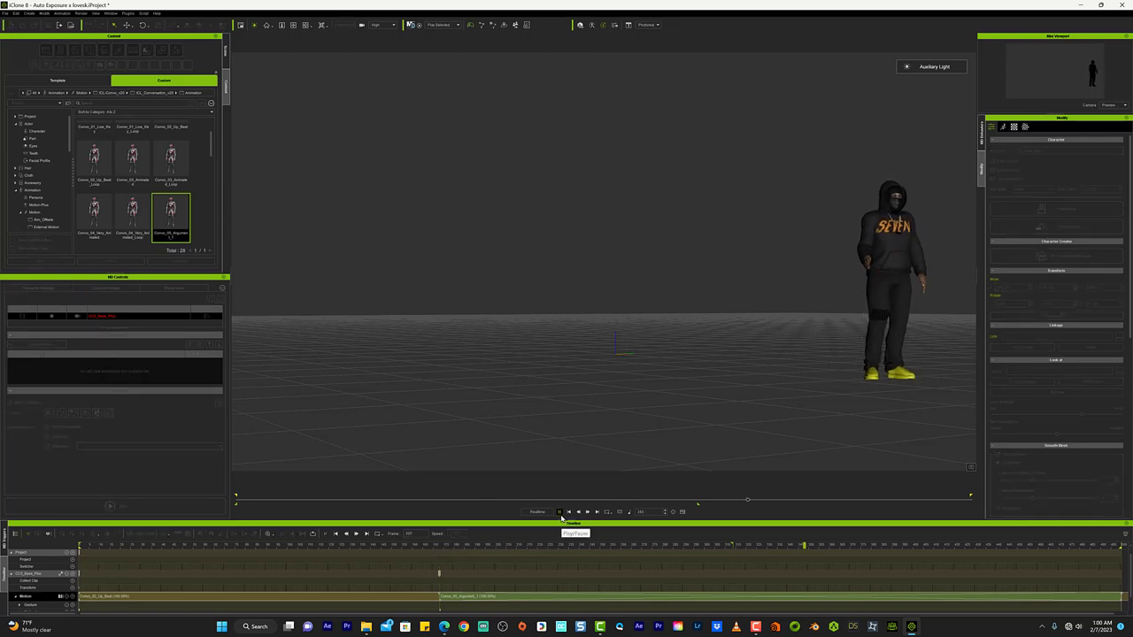
{"action": "left_click", "coordinate": [559, 513]}
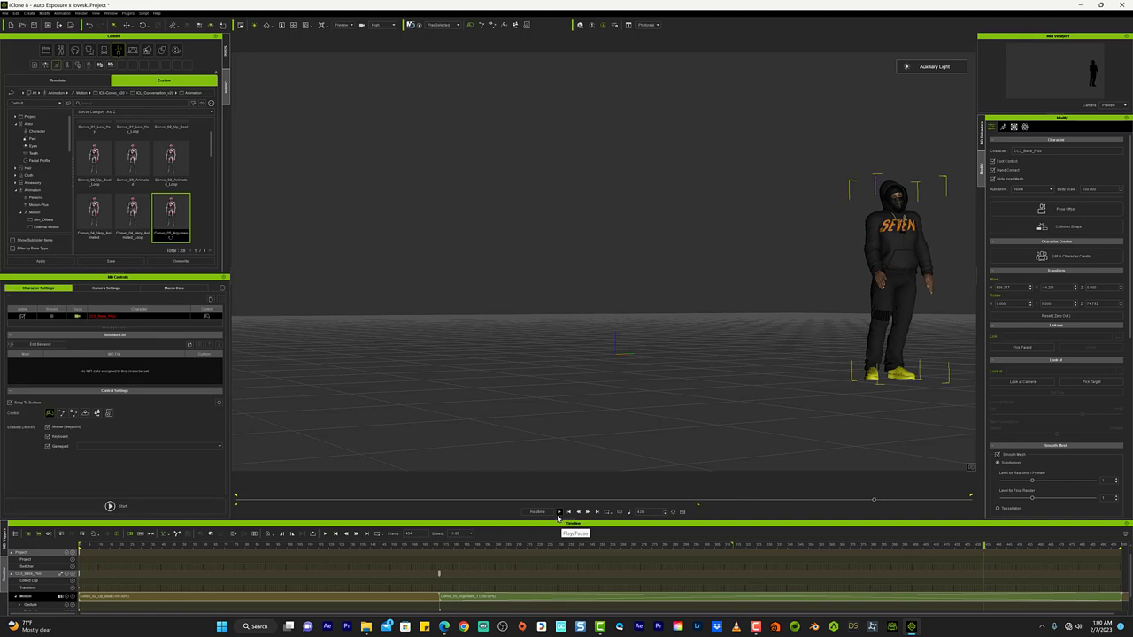
{"action": "left_click", "coordinate": [568, 511]}
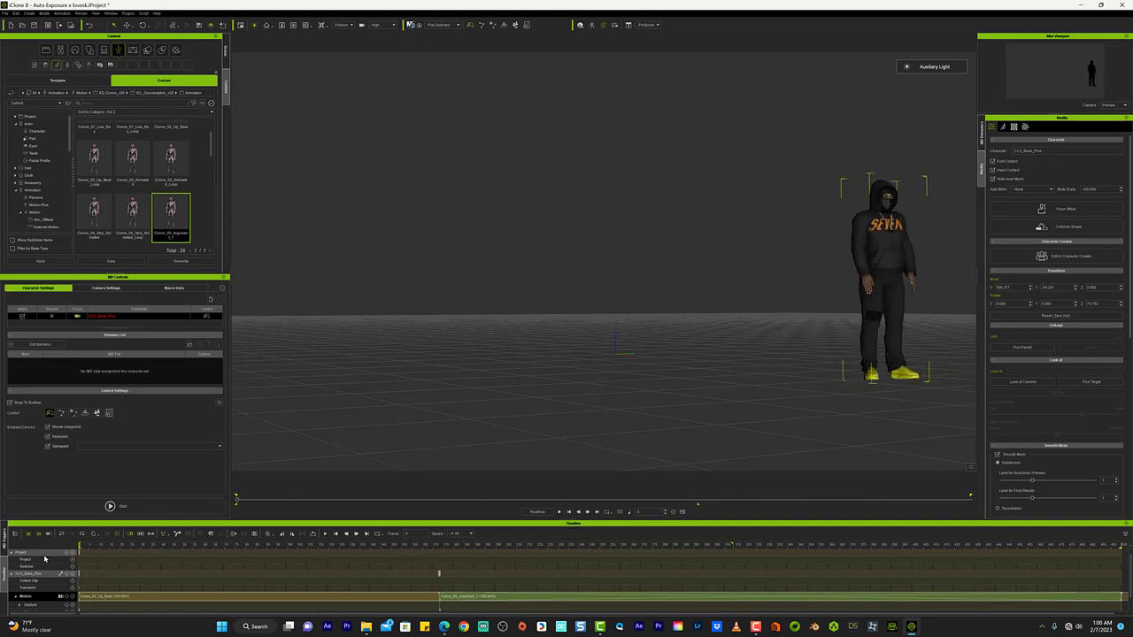
{"action": "key", "text": "space"}
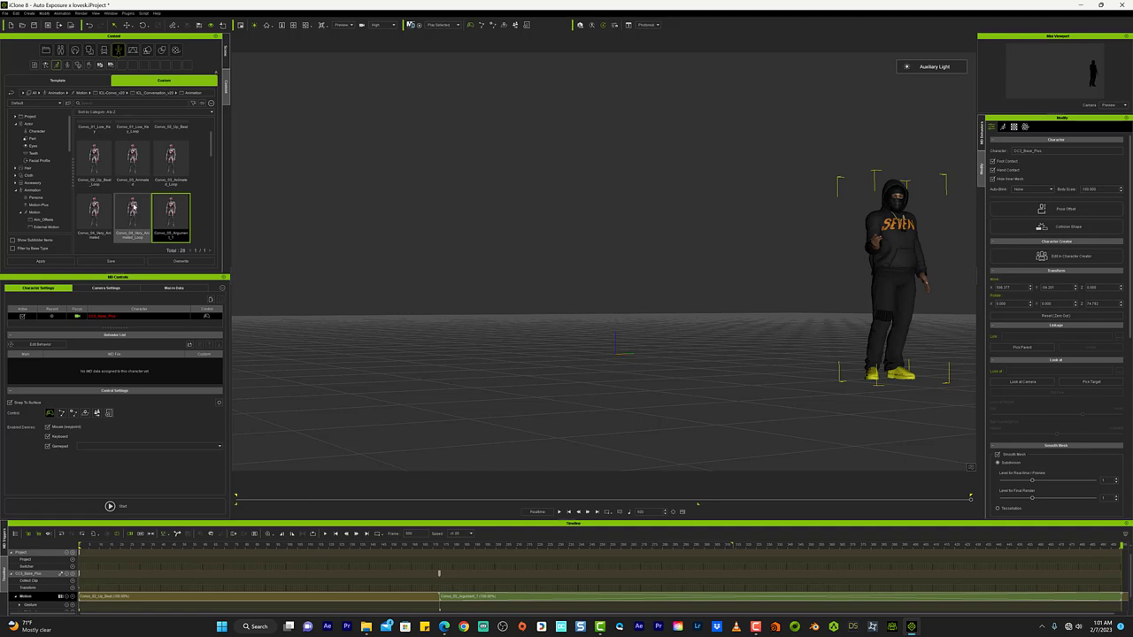
{"action": "scroll", "coordinate": [138, 205], "scroll_direction": "down", "scroll_amount": 1}
{"action": "scroll", "coordinate": [194, 135], "scroll_direction": "down", "scroll_amount": 1}
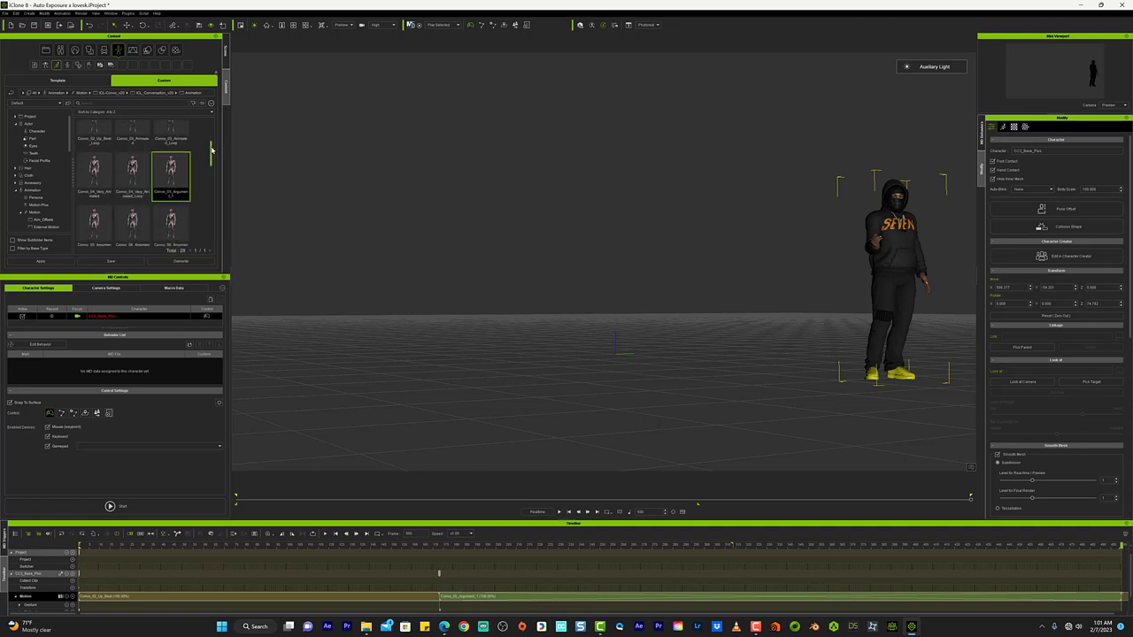
Browse to the Convo_08 motion in the library and dismiss its options menu without applying
{"action": "left_click_drag", "start_coordinate": [209, 150], "coordinate": [207, 198]}
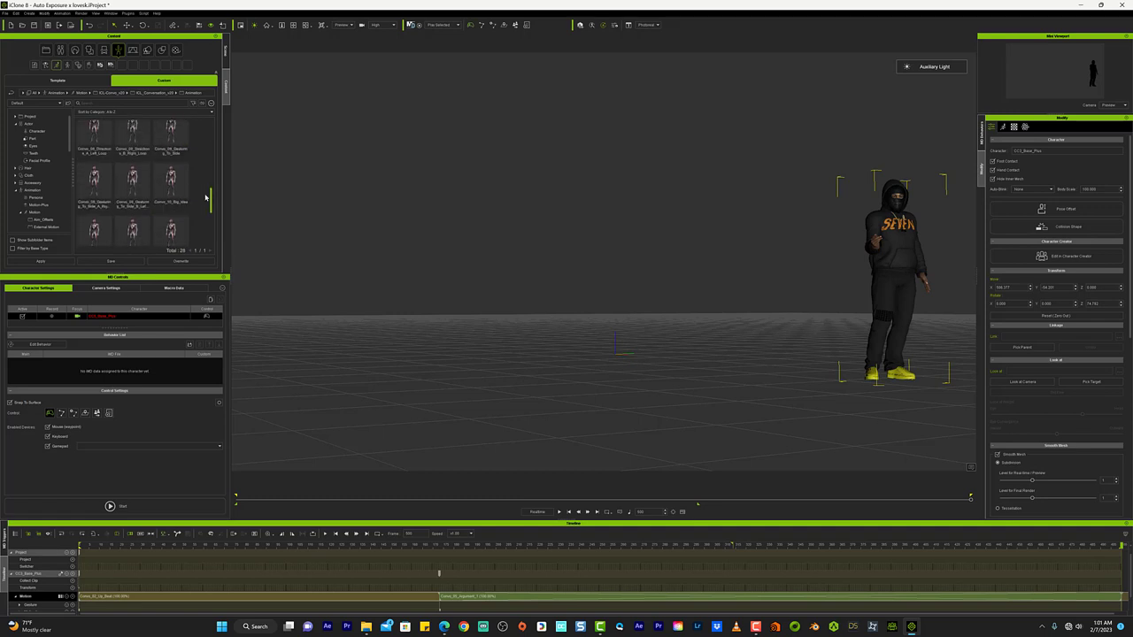
{"action": "left_click", "coordinate": [132, 180]}
{"action": "scroll", "coordinate": [170, 137], "scroll_direction": "up", "scroll_amount": 1}
{"action": "right_click", "coordinate": [169, 137]}
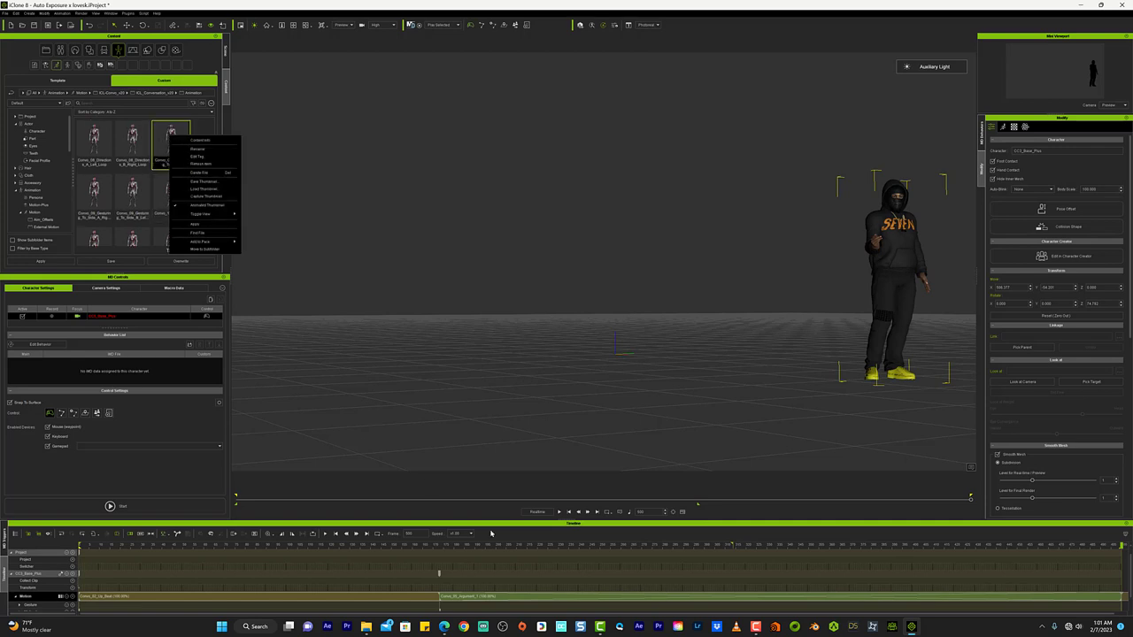
{"action": "left_click", "coordinate": [905, 250]}
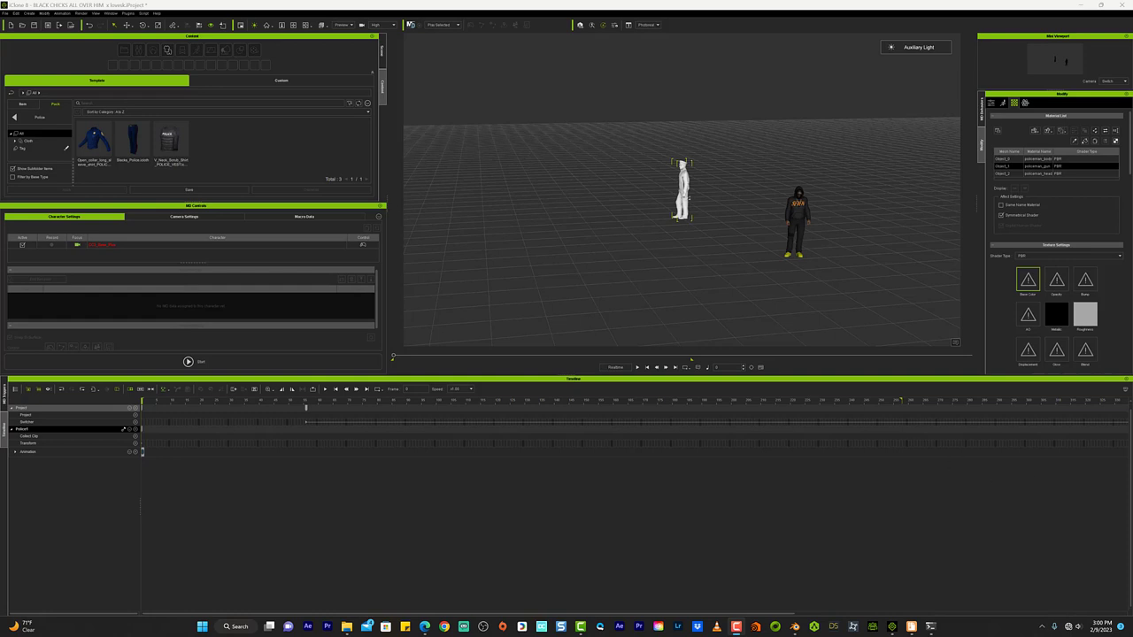
Orbit and zoom to face the policeman, then switch the left panel to the Scene list
{"action": "right_click_drag", "start_coordinate": [732, 312], "coordinate": [718, 308]}
{"action": "left_click", "coordinate": [689, 260]}
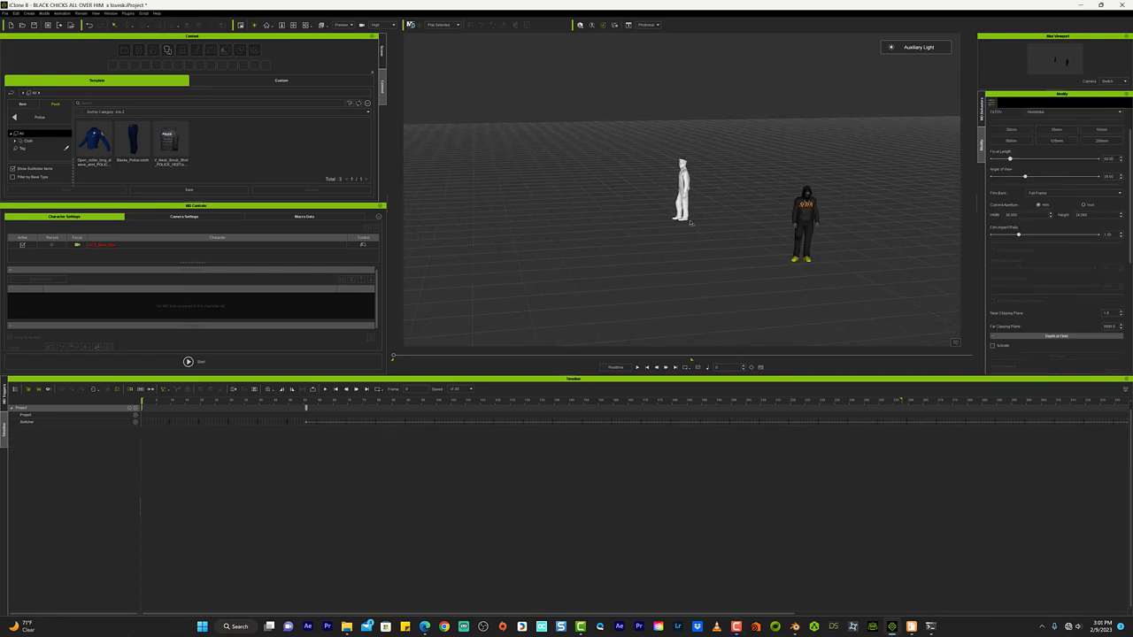
{"action": "scroll", "coordinate": [692, 227], "scroll_direction": "up", "scroll_amount": 3}
{"action": "scroll", "coordinate": [692, 227], "scroll_direction": "up", "scroll_amount": 3}
{"action": "scroll", "coordinate": [693, 226], "scroll_direction": "up", "scroll_amount": 3}
{"action": "scroll", "coordinate": [692, 227], "scroll_direction": "down", "scroll_amount": 1}
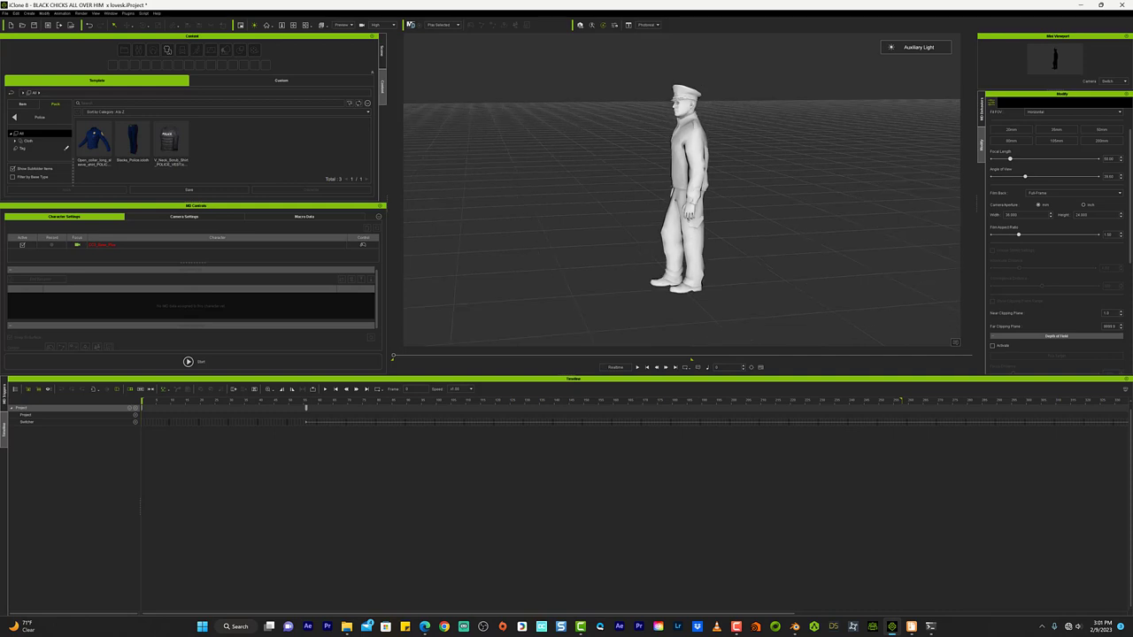
{"action": "right_click_drag", "start_coordinate": [711, 194], "coordinate": [841, 195]}
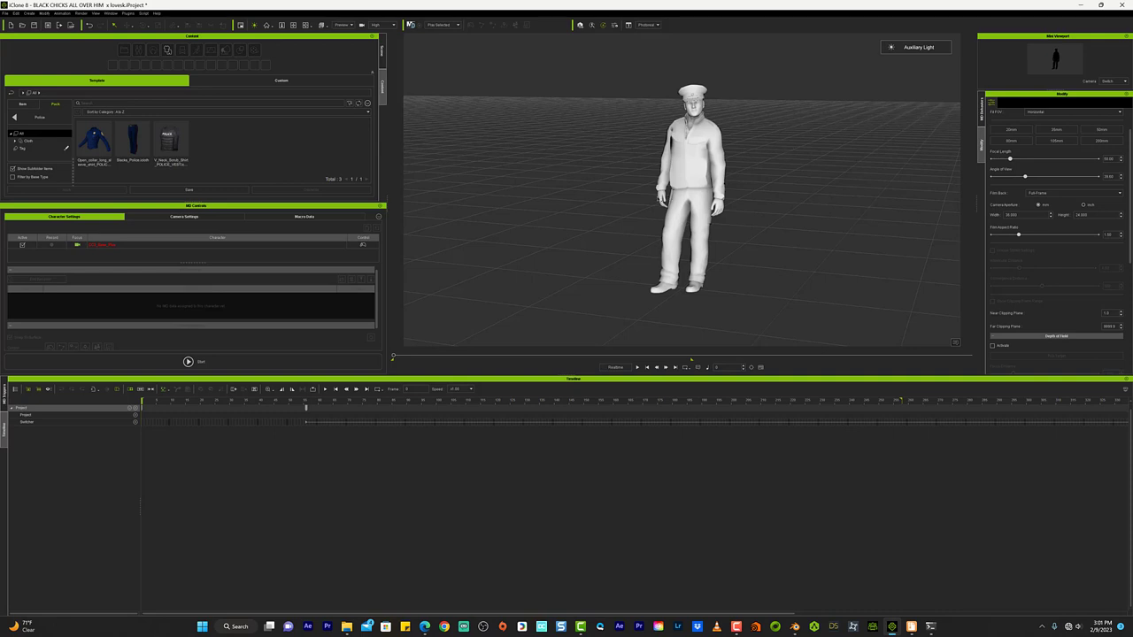
{"action": "scroll", "coordinate": [705, 160], "scroll_direction": "down", "scroll_amount": 2}
{"action": "scroll", "coordinate": [831, 191], "scroll_direction": "down", "scroll_amount": 1}
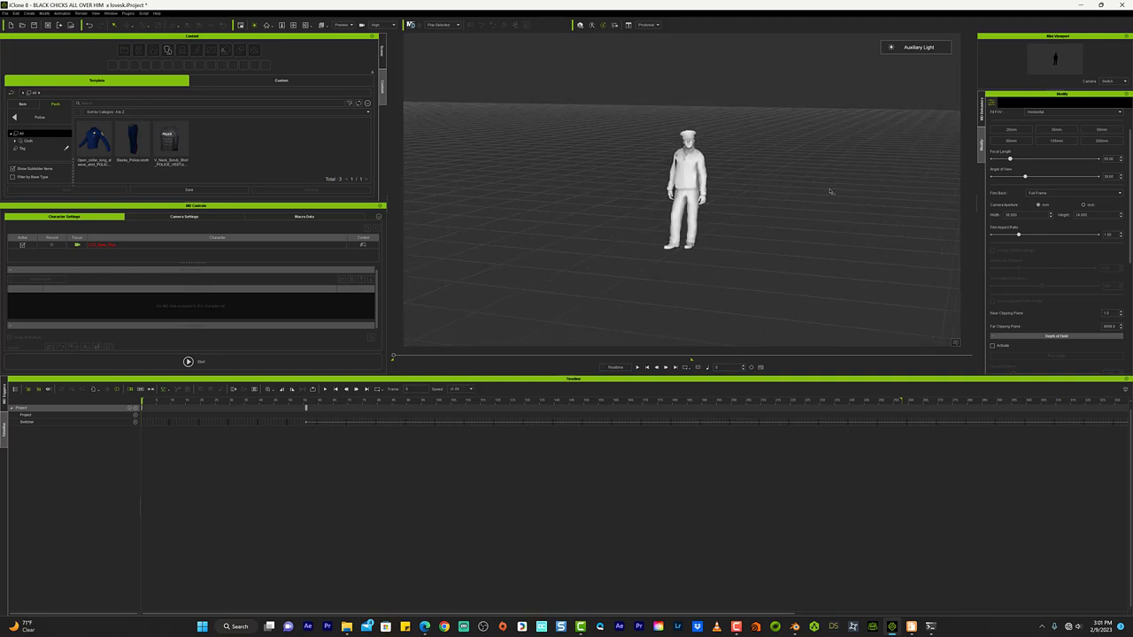
{"action": "left_click", "coordinate": [382, 51]}
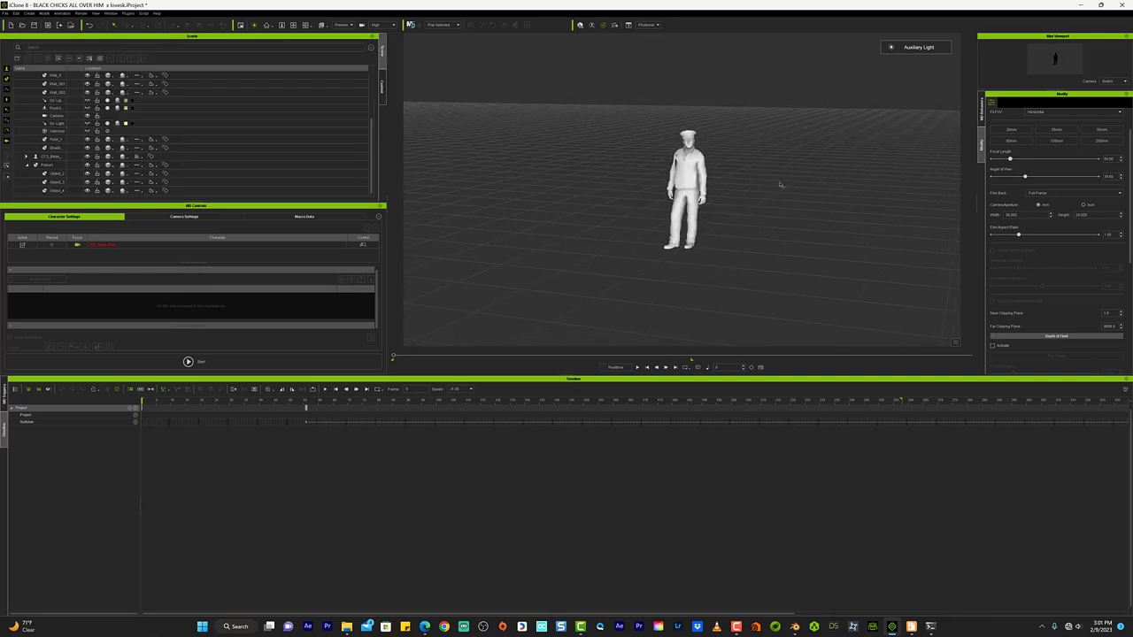
Select the policeman and slide him right along the X axis beside the hoodie character
{"action": "right_click_drag", "start_coordinate": [779, 182], "coordinate": [629, 160]}
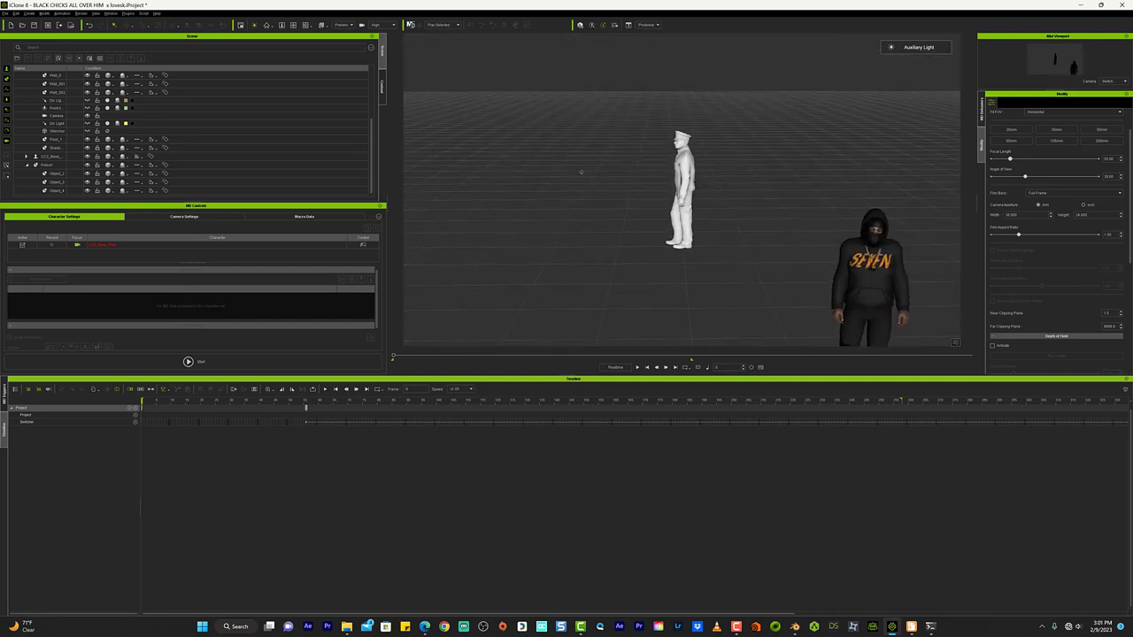
{"action": "right_click_drag", "start_coordinate": [536, 157], "coordinate": [723, 180]}
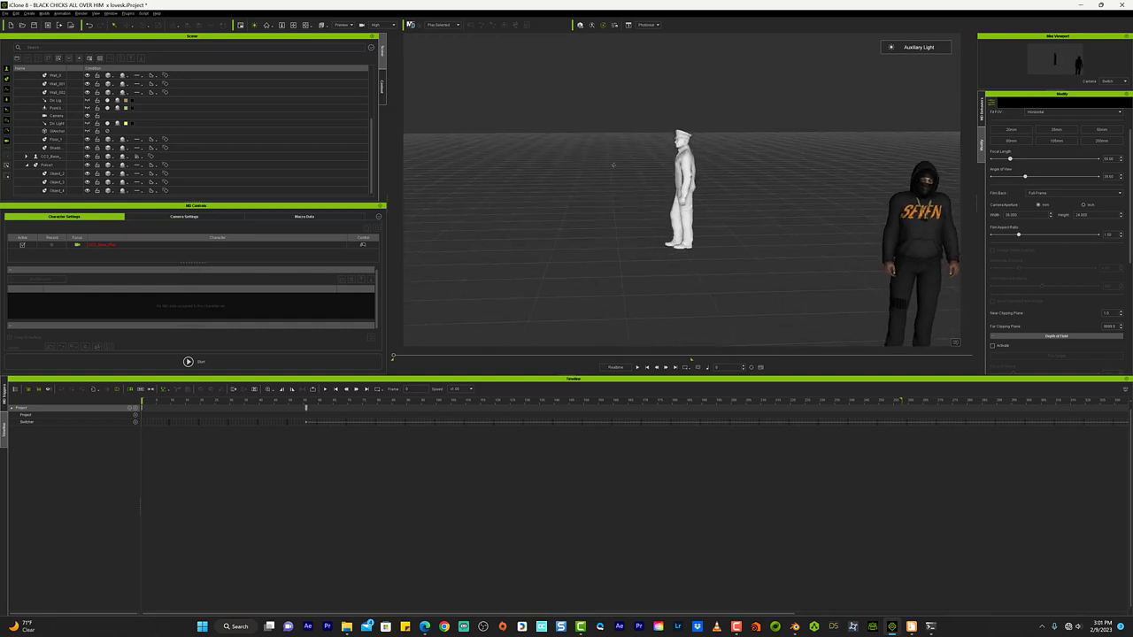
{"action": "left_click", "coordinate": [685, 178]}
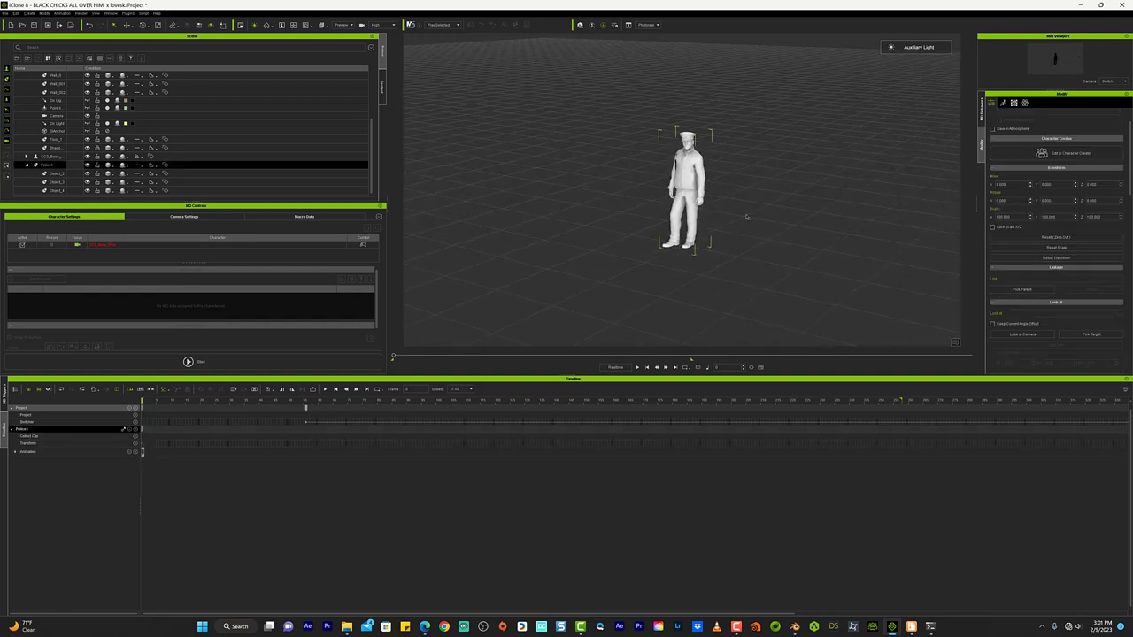
{"action": "key", "text": "w"}
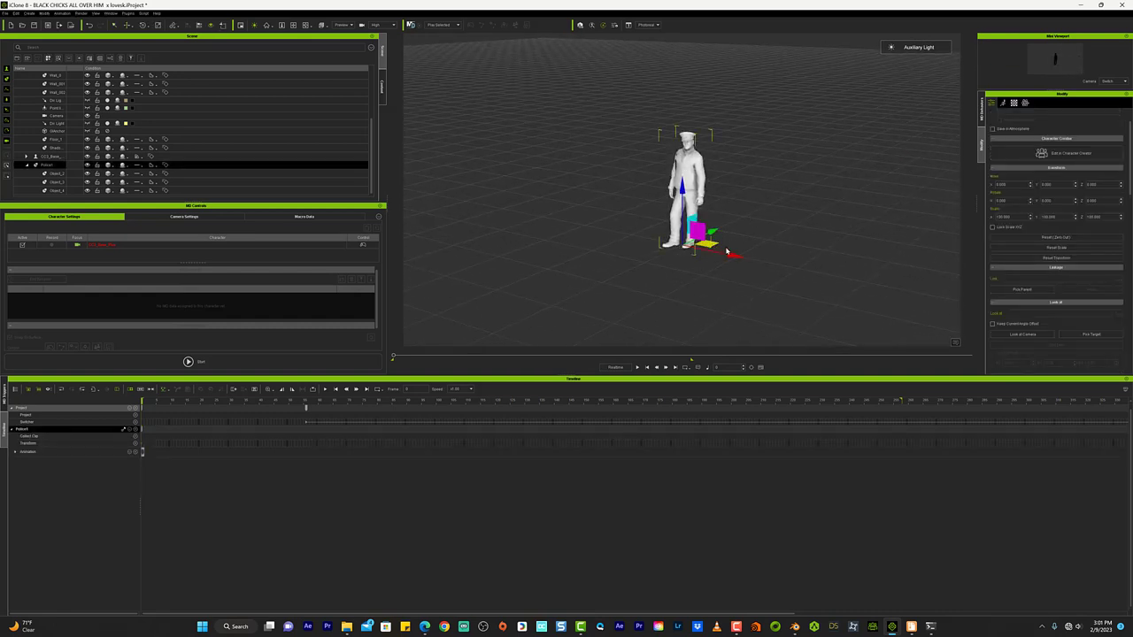
{"action": "left_click_drag", "start_coordinate": [731, 255], "coordinate": [912, 298]}
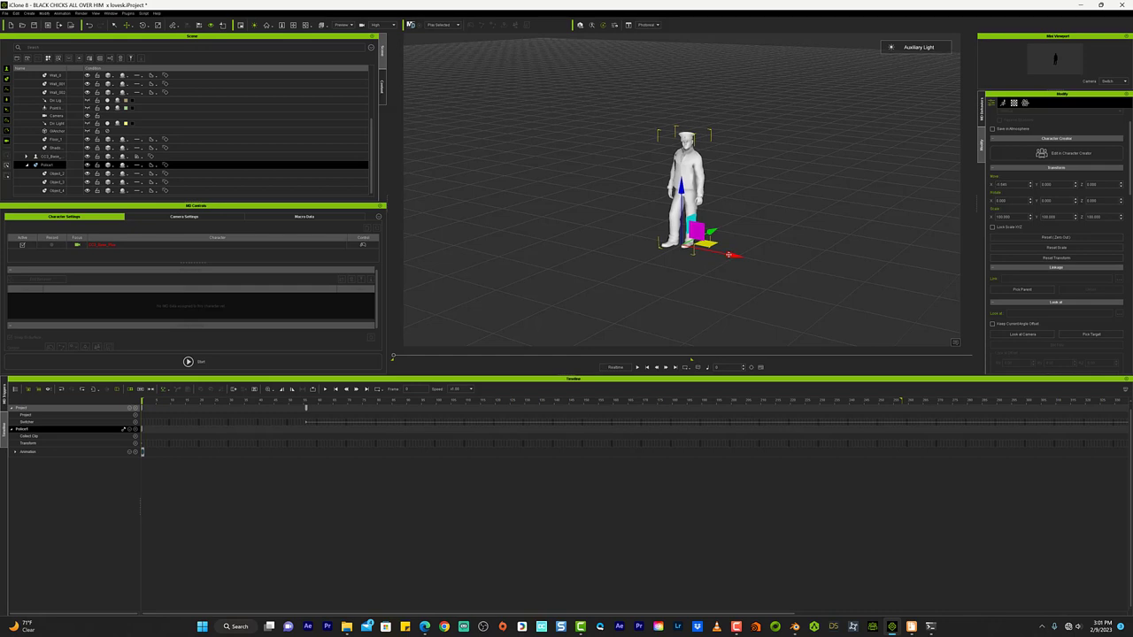
{"action": "mouse_move", "coordinate": [779, 283]}
{"action": "right_mouse_down"}
{"action": "mouse_move", "coordinate": [847, 286]}
{"action": "mouse_move", "coordinate": [907, 255]}
{"action": "mouse_move", "coordinate": [944, 272]}
{"action": "right_mouse_up"}
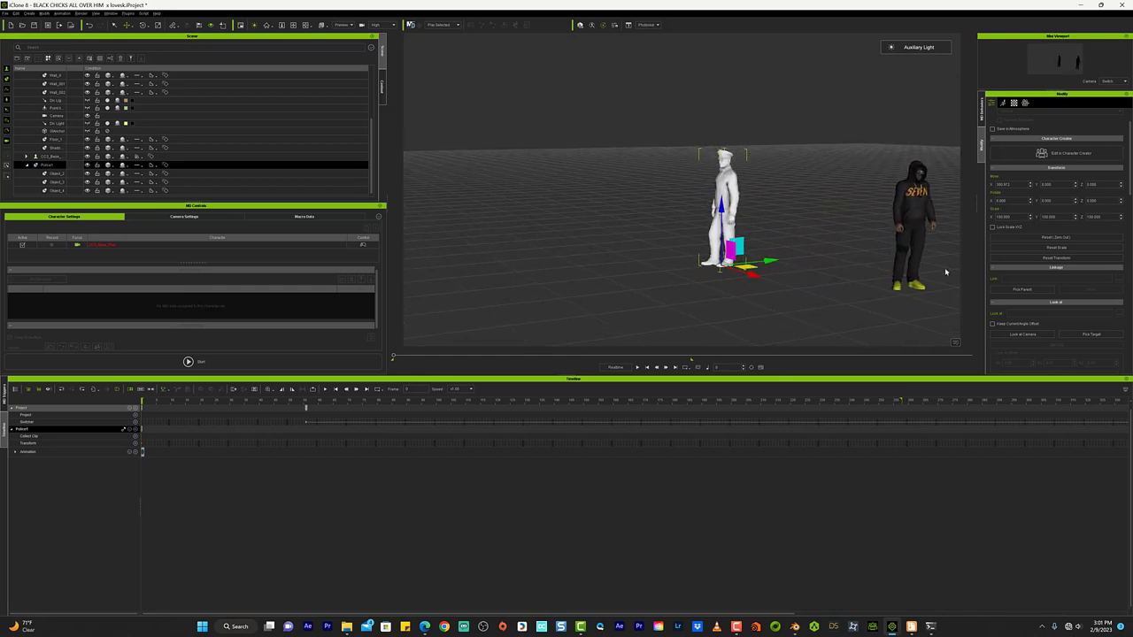
{"action": "mouse_move", "coordinate": [751, 275]}
{"action": "left_mouse_down"}
{"action": "mouse_move", "coordinate": [836, 297]}
{"action": "mouse_move", "coordinate": [809, 304]}
{"action": "mouse_move", "coordinate": [827, 277]}
{"action": "mouse_move", "coordinate": [859, 278]}
{"action": "left_mouse_up"}
{"action": "right_click_drag", "start_coordinate": [826, 192], "coordinate": [824, 191]}
{"action": "scroll", "coordinate": [823, 188], "scroll_direction": "up", "scroll_amount": 2}
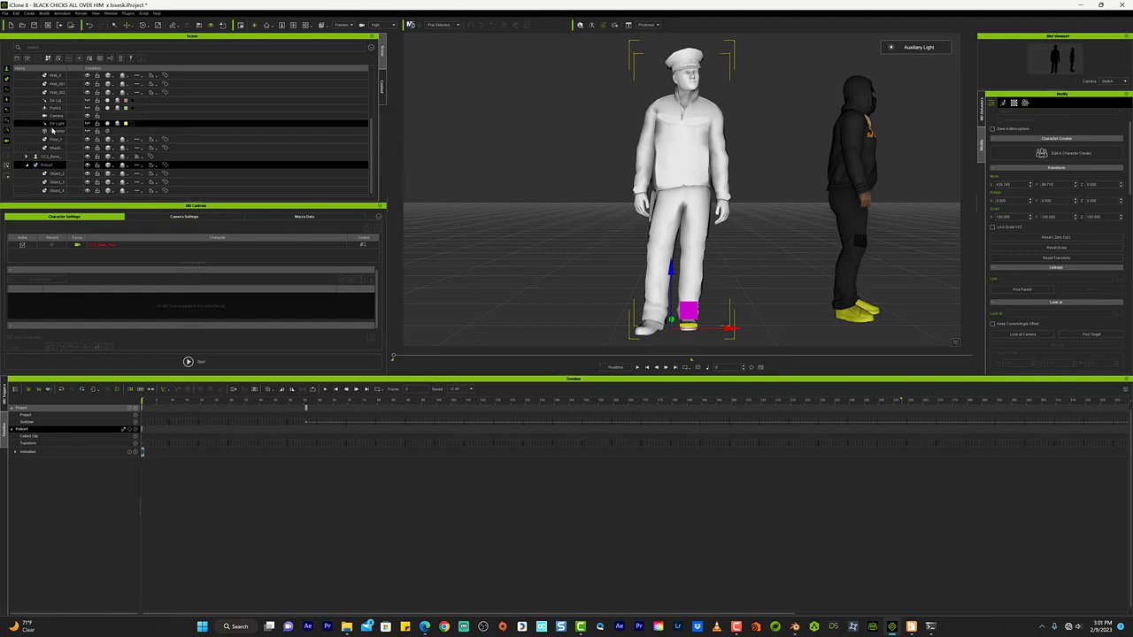
Reselect the policeman and start loading a Base Color texture from the Material tab
{"action": "left_click", "coordinate": [74, 156]}
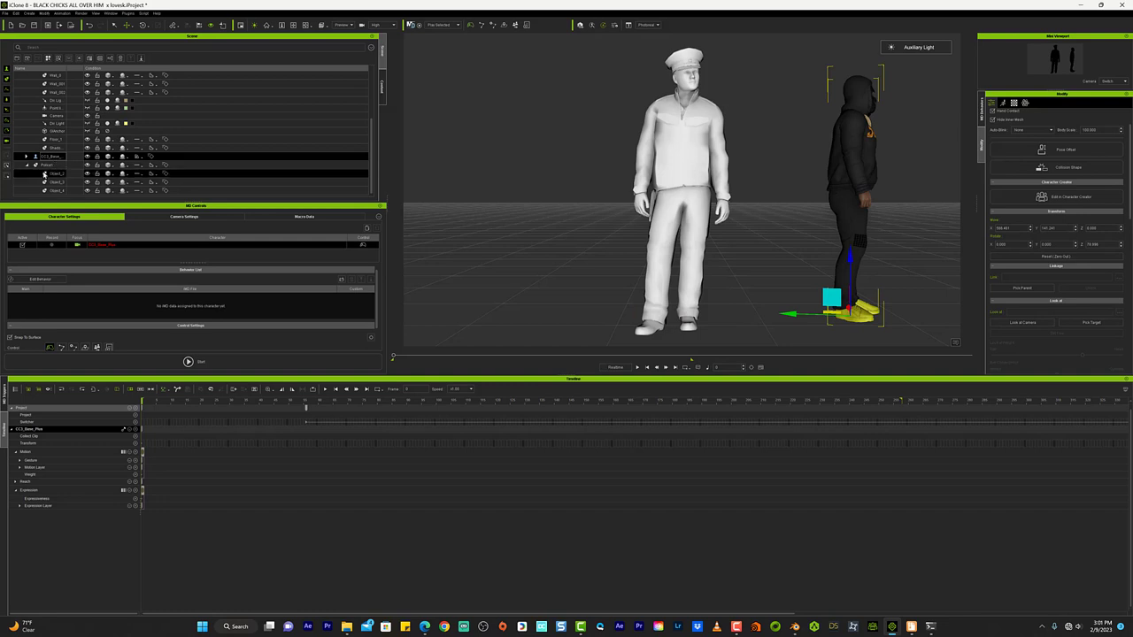
{"action": "left_click", "coordinate": [54, 168]}
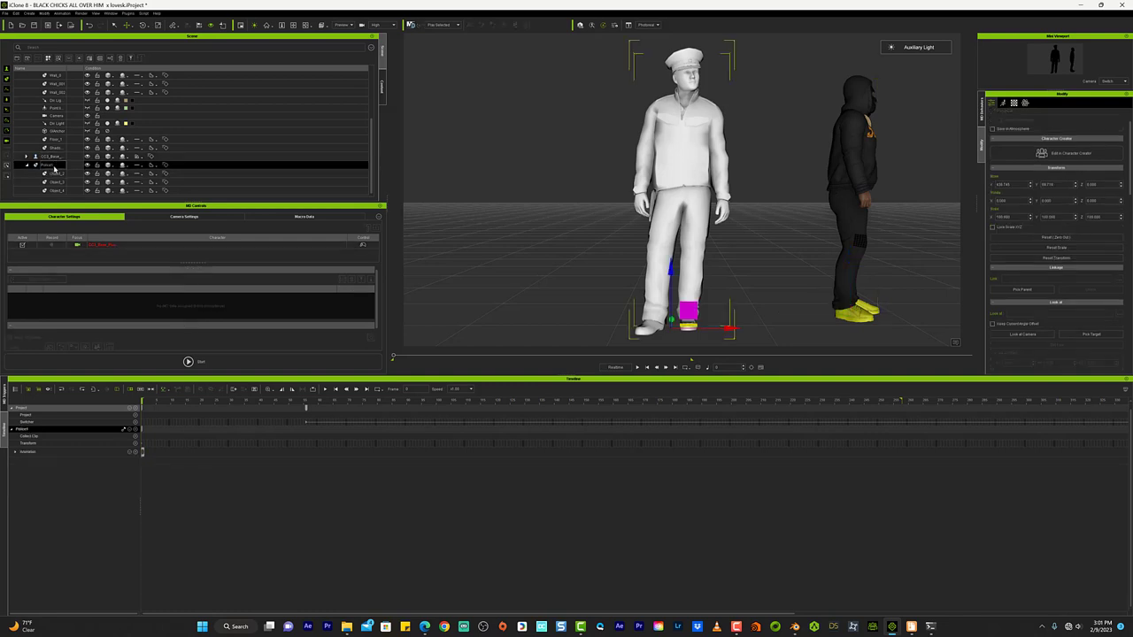
{"action": "left_click", "coordinate": [1013, 102]}
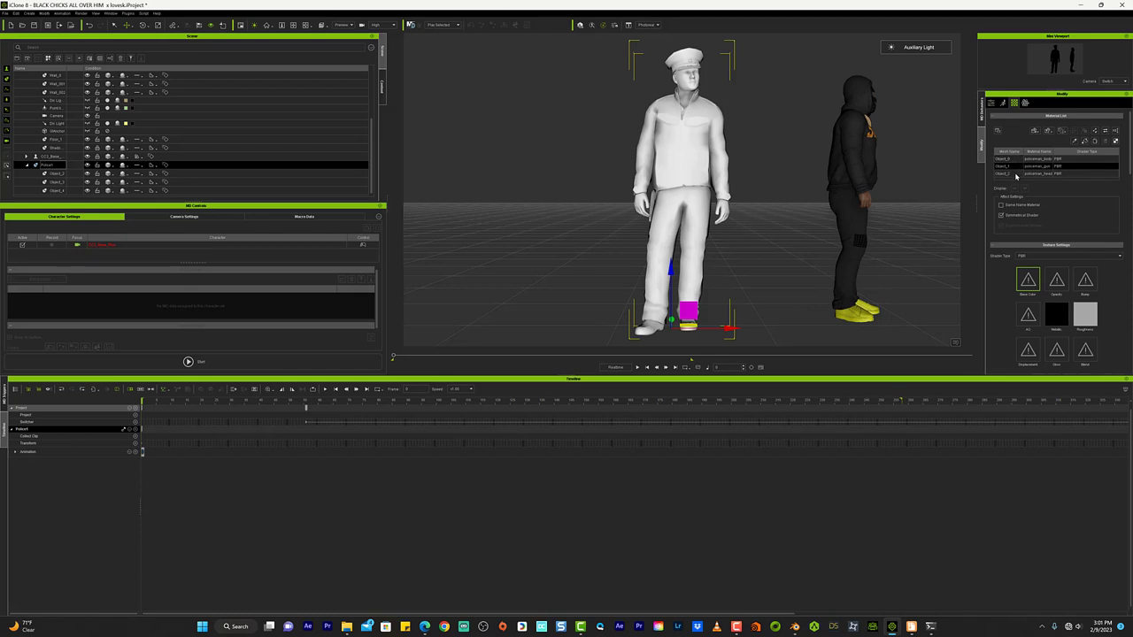
{"action": "right_click", "coordinate": [1028, 280]}
{"action": "mouse_move", "coordinate": [1059, 282]}
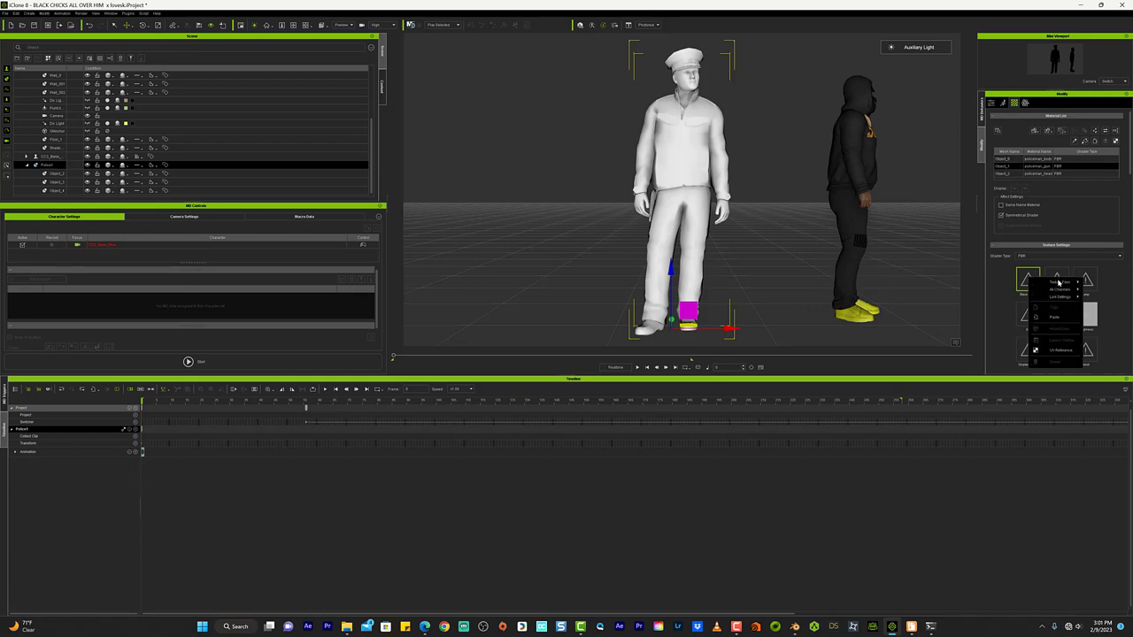
{"action": "left_click", "coordinate": [1106, 283]}
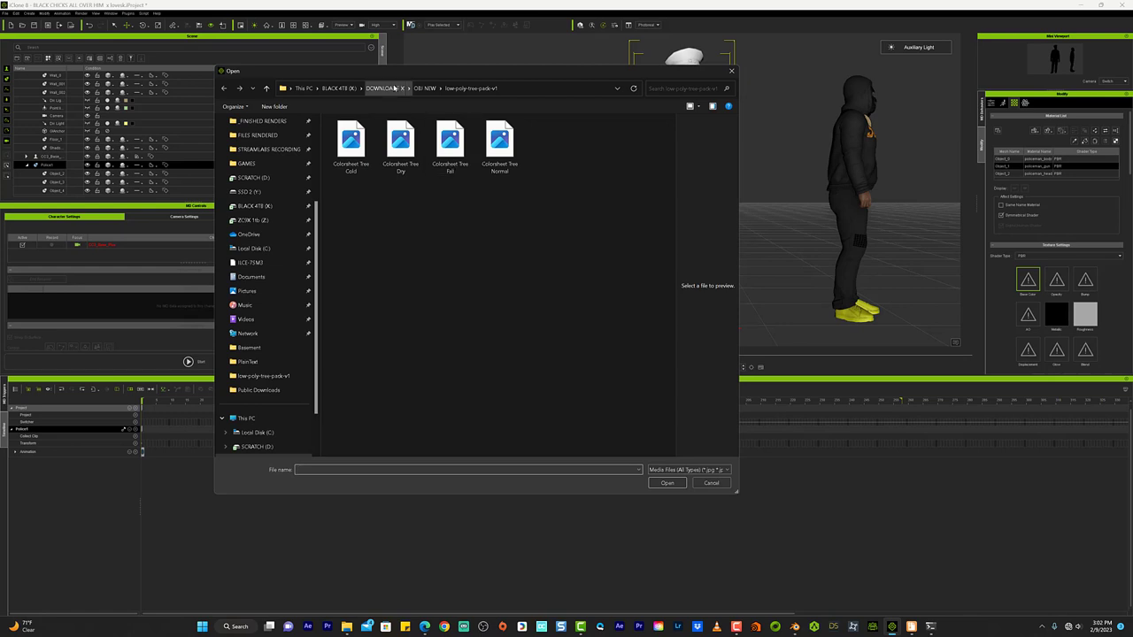
{"action": "scroll", "coordinate": [266, 177], "scroll_direction": "up", "scroll_amount": 2}
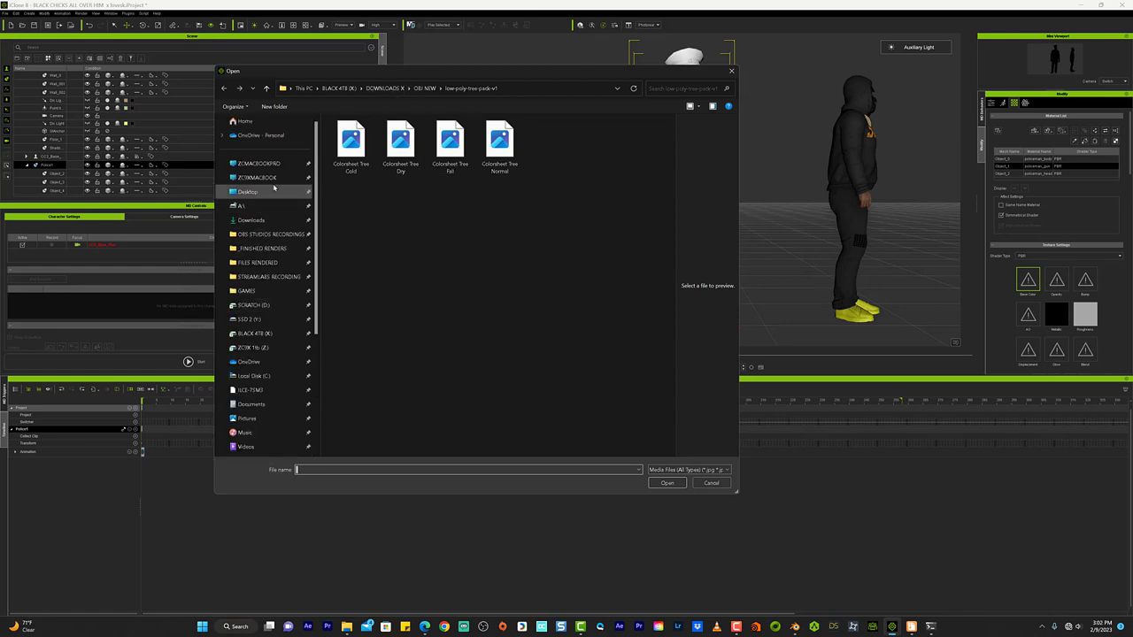
{"action": "scroll", "coordinate": [259, 278], "scroll_direction": "down", "scroll_amount": 2}
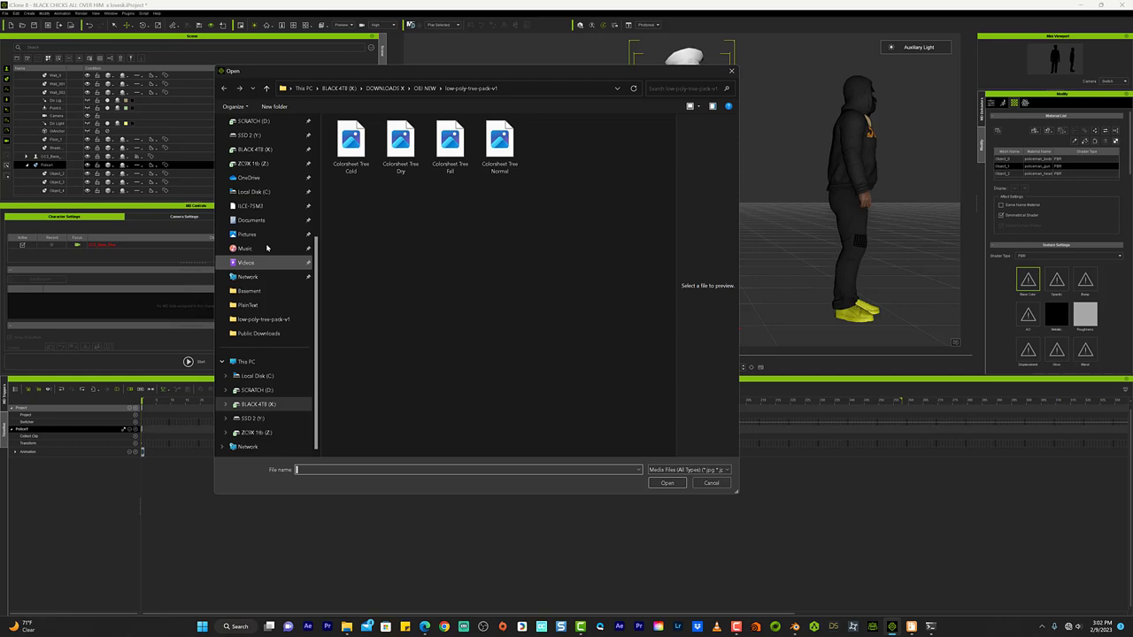
Load policeman_gun_baseColor from _Blender stuff\textures as the gun's base colour texture
{"action": "left_click", "coordinate": [254, 191]}
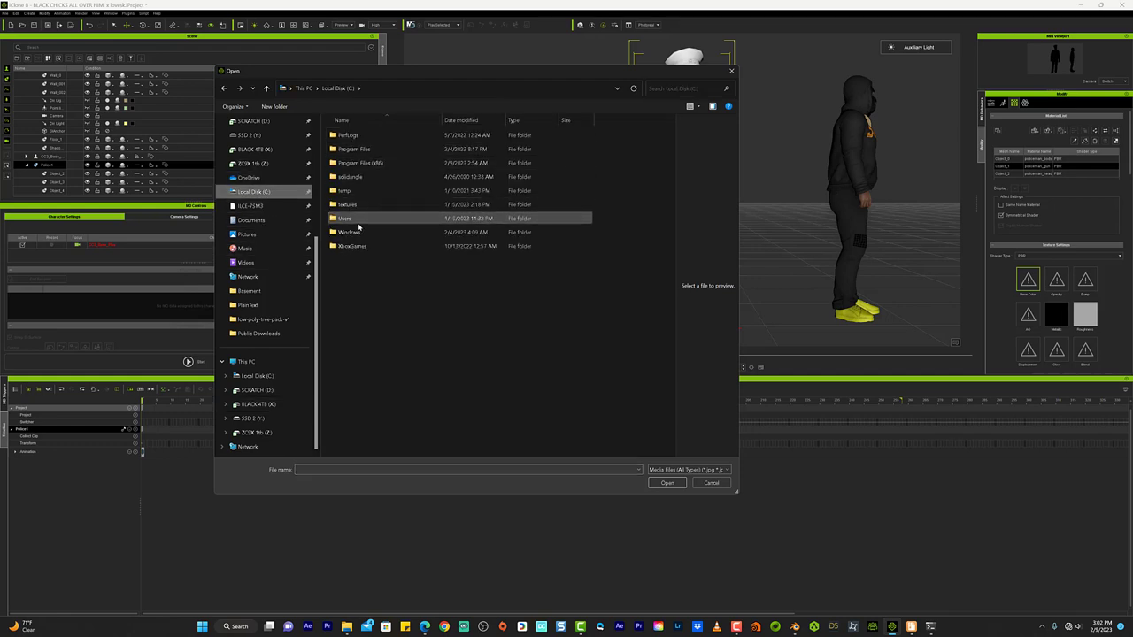
{"action": "double_click", "coordinate": [345, 218]}
{"action": "double_click", "coordinate": [354, 134]}
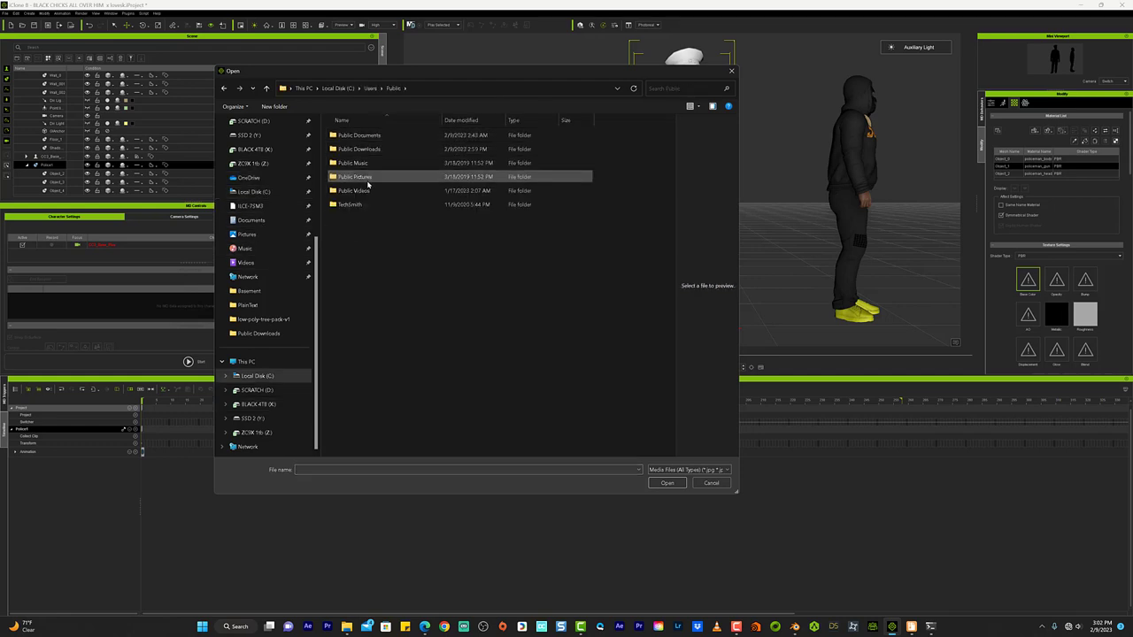
{"action": "double_click", "coordinate": [386, 148]}
{"action": "double_click", "coordinate": [389, 137]}
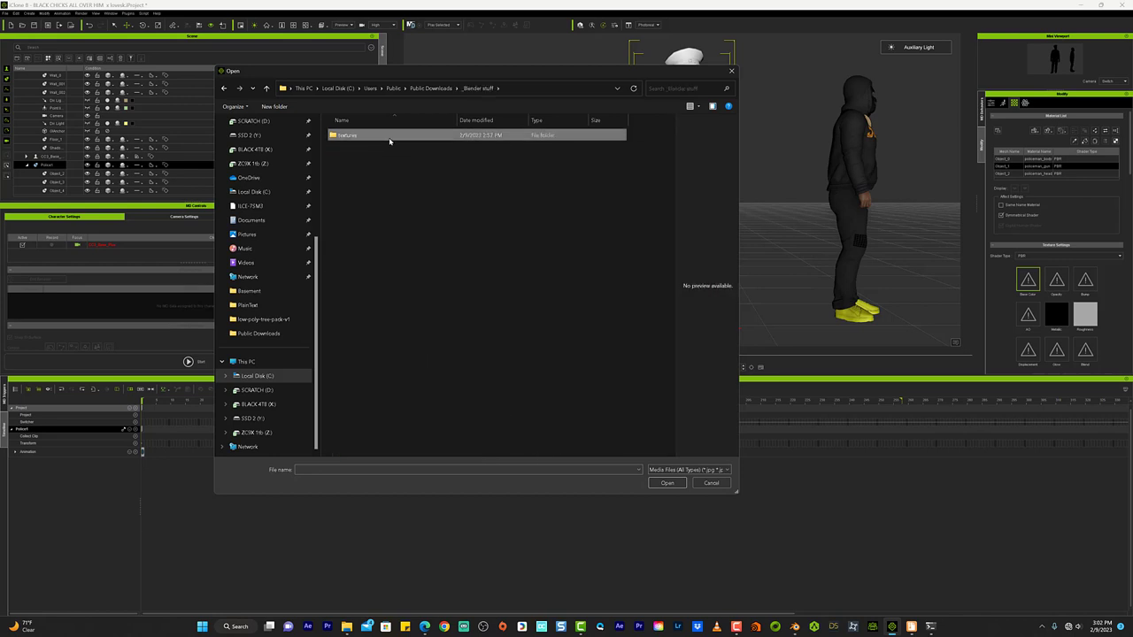
{"action": "double_click", "coordinate": [389, 137]}
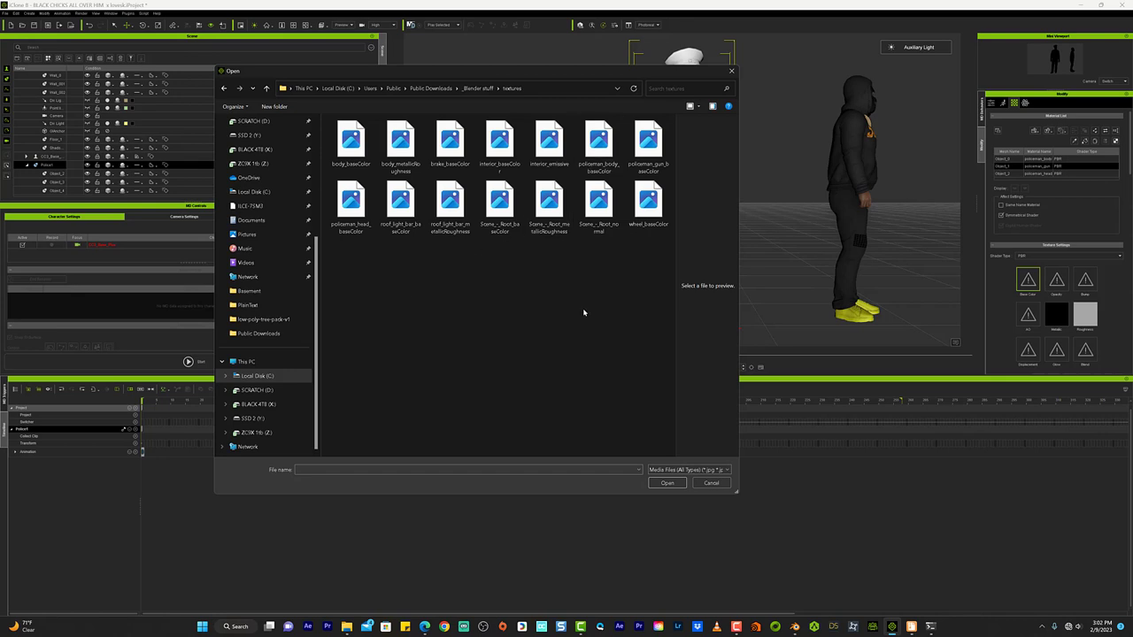
{"action": "left_click", "coordinate": [645, 143]}
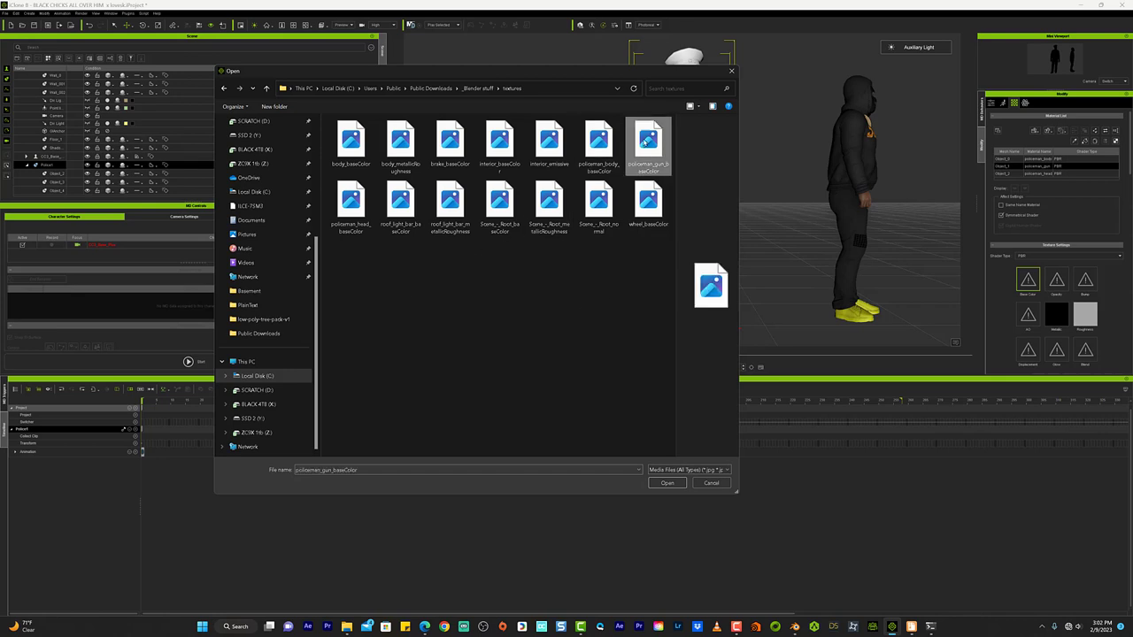
{"action": "left_click", "coordinate": [668, 484]}
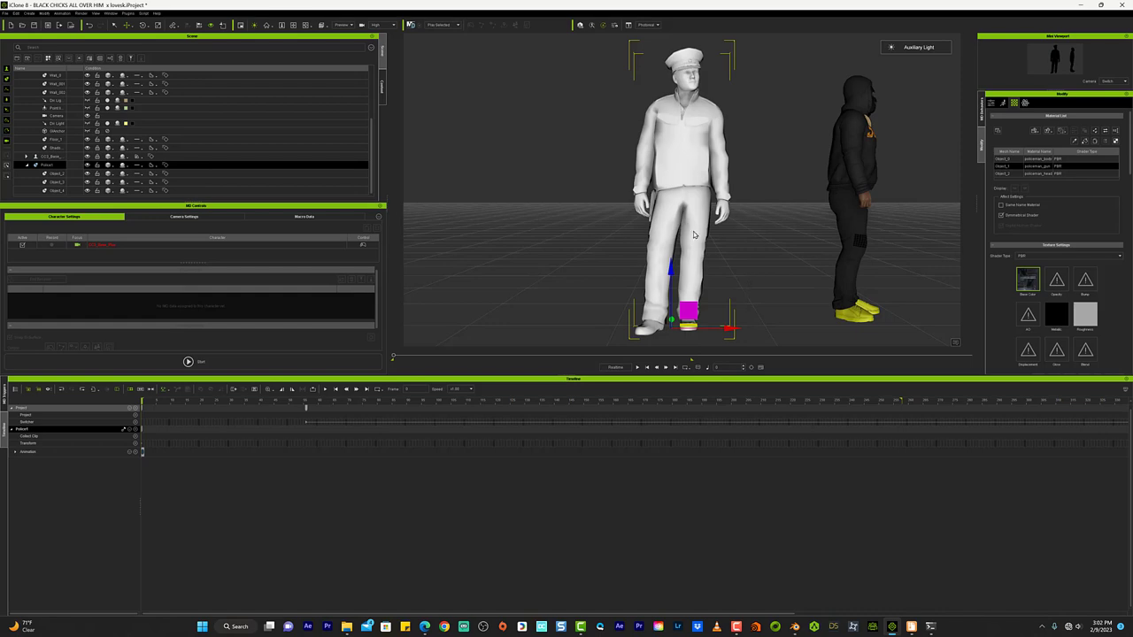
{"action": "mouse_move", "coordinate": [694, 235]}
{"action": "right_mouse_down"}
{"action": "mouse_move", "coordinate": [644, 219]}
{"action": "mouse_move", "coordinate": [597, 246]}
{"action": "mouse_move", "coordinate": [568, 233]}
{"action": "mouse_move", "coordinate": [652, 225]}
{"action": "right_mouse_up"}
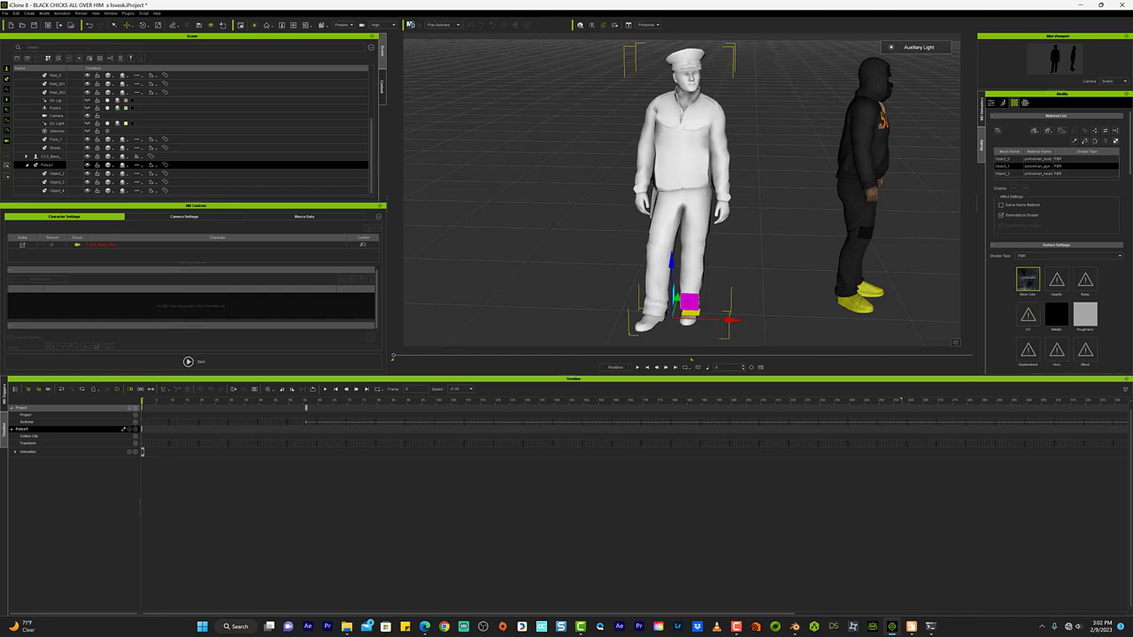
{"action": "left_click", "coordinate": [347, 626]}
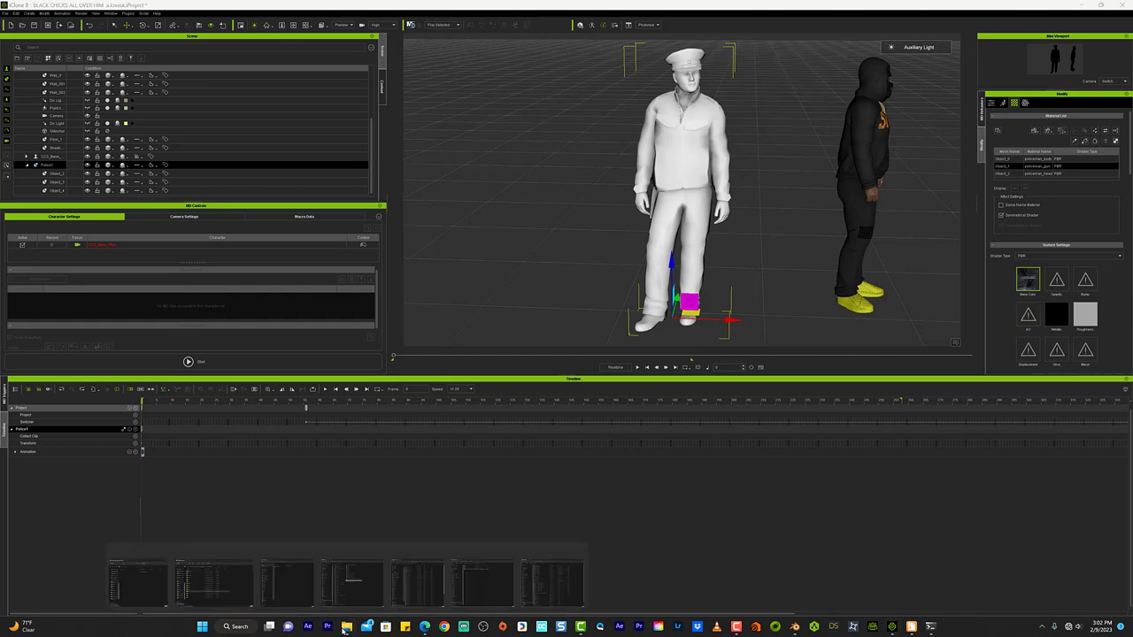
Navigate File Explorer from Local Disk (C:) to Public Downloads\_Blender stuff\textures
{"action": "left_click", "coordinate": [560, 574]}
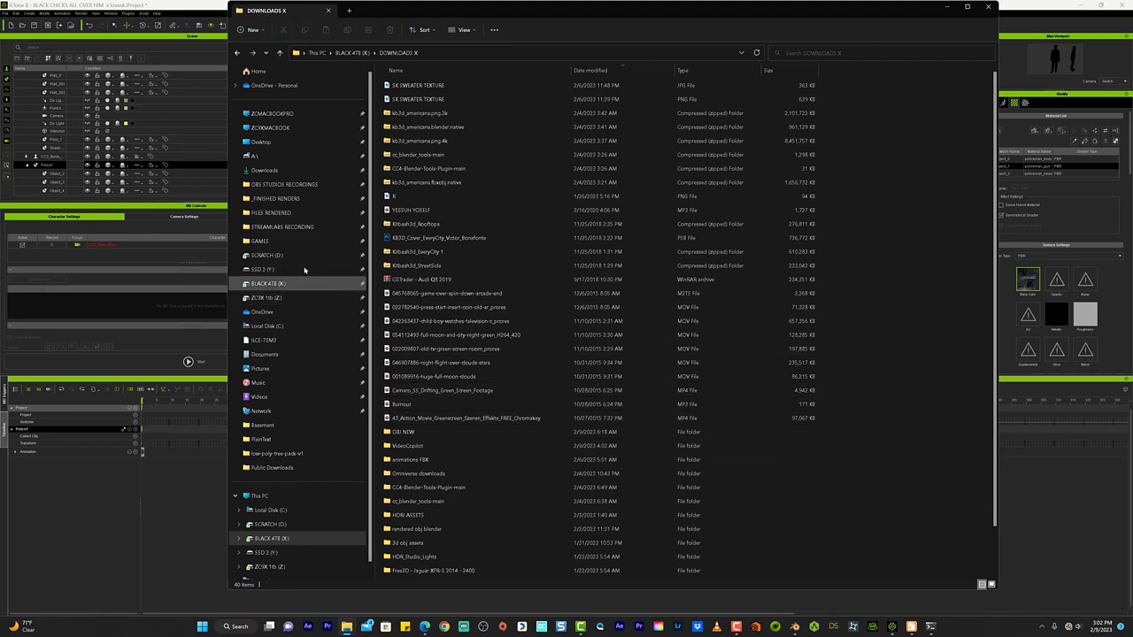
{"action": "left_click", "coordinate": [291, 327]}
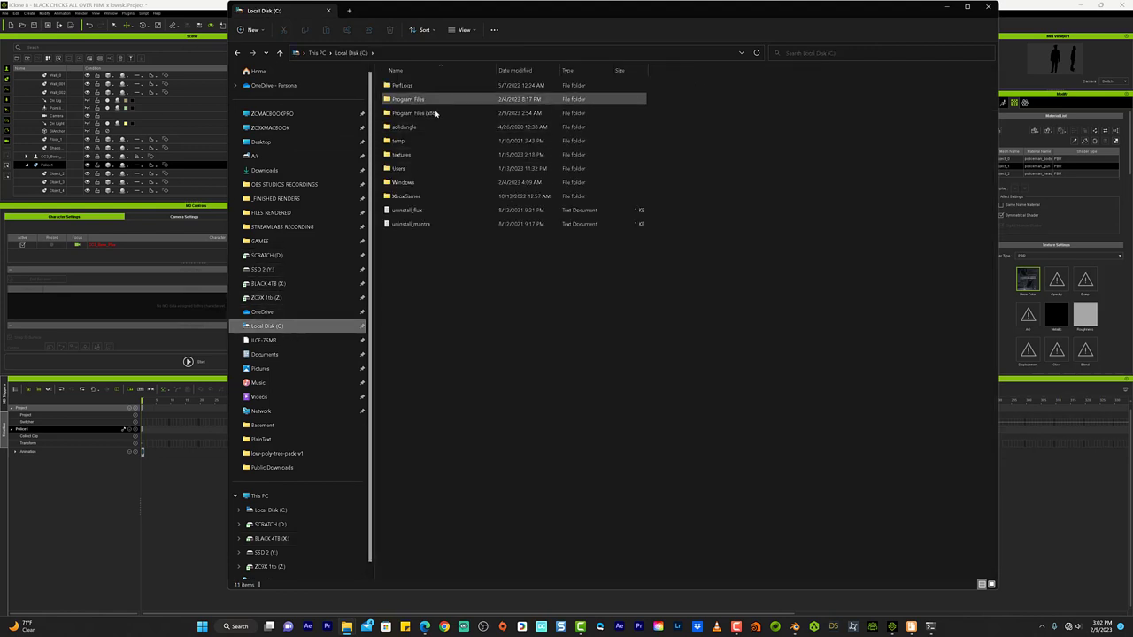
{"action": "double_click", "coordinate": [434, 168]}
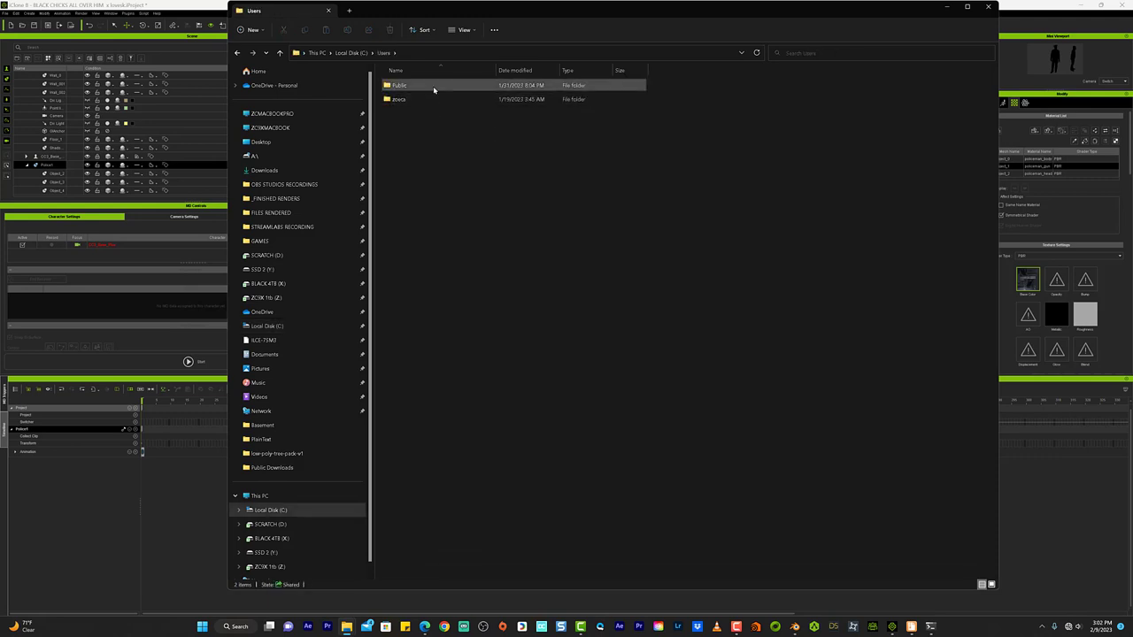
{"action": "double_click", "coordinate": [433, 86]}
{"action": "double_click", "coordinate": [433, 100]}
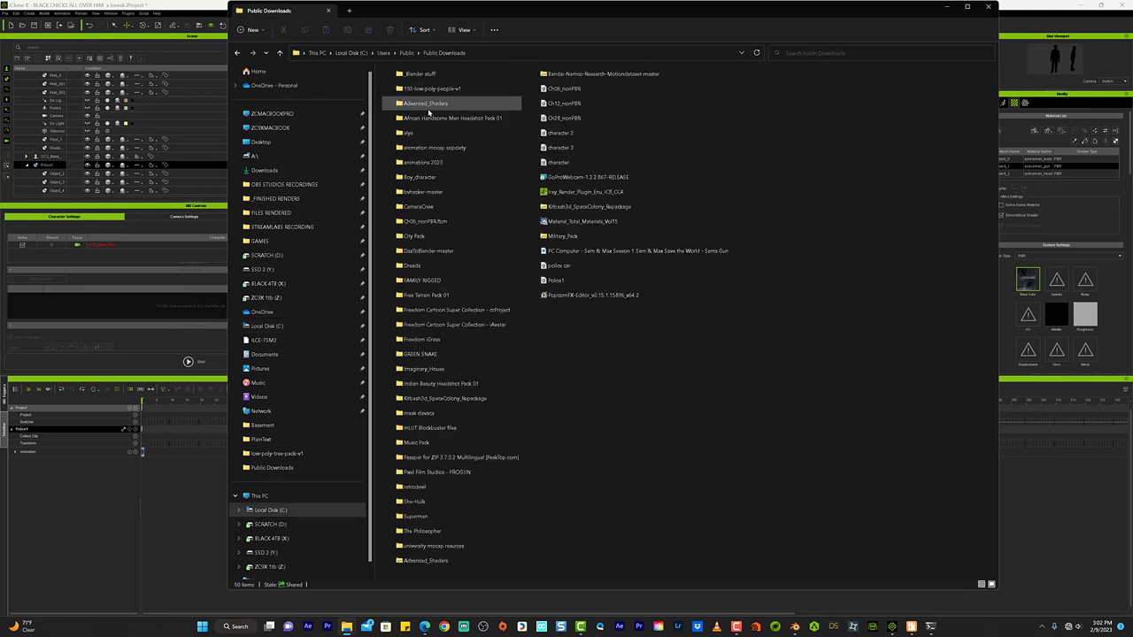
{"action": "double_click", "coordinate": [460, 76]}
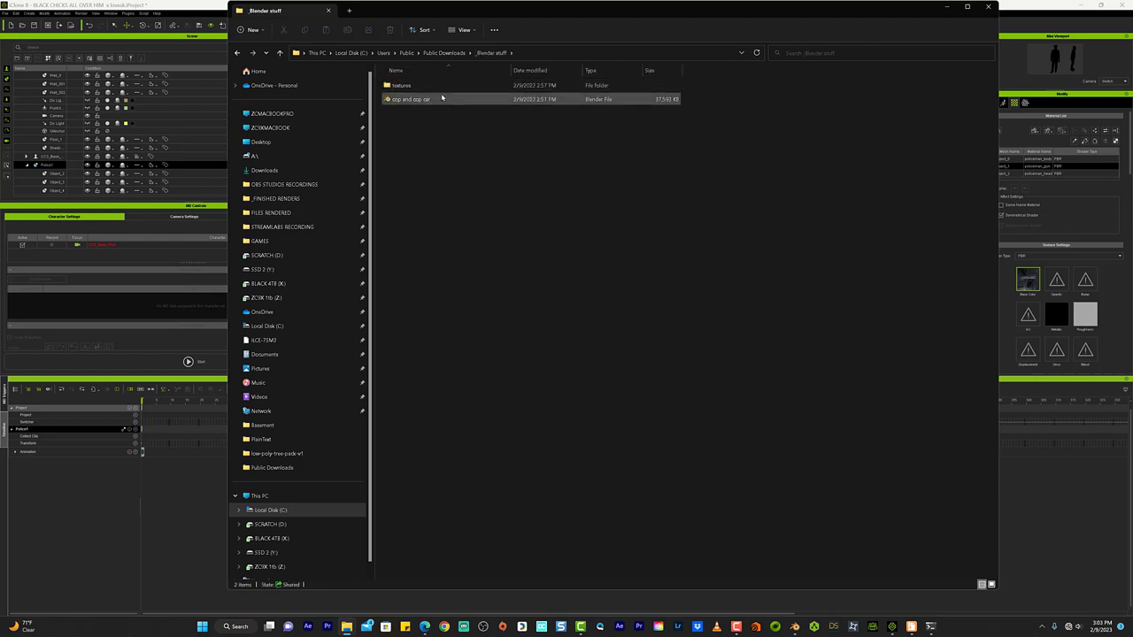
{"action": "double_click", "coordinate": [444, 86]}
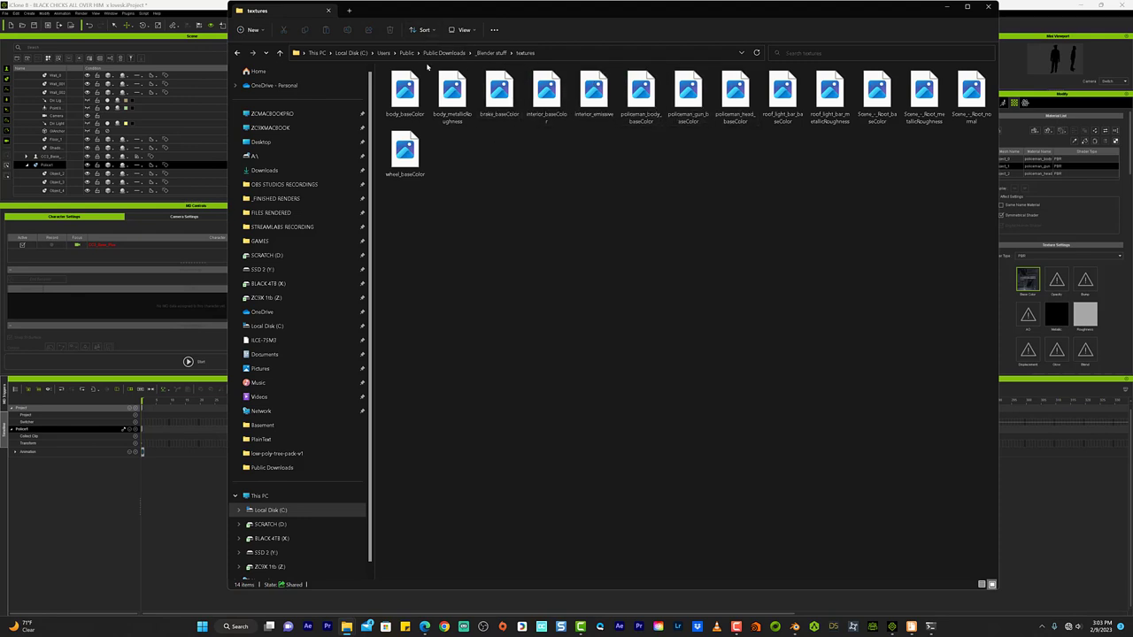
Show the textures in Details view with a widened Name column, then return to iClone
{"action": "right_click", "coordinate": [501, 179]}
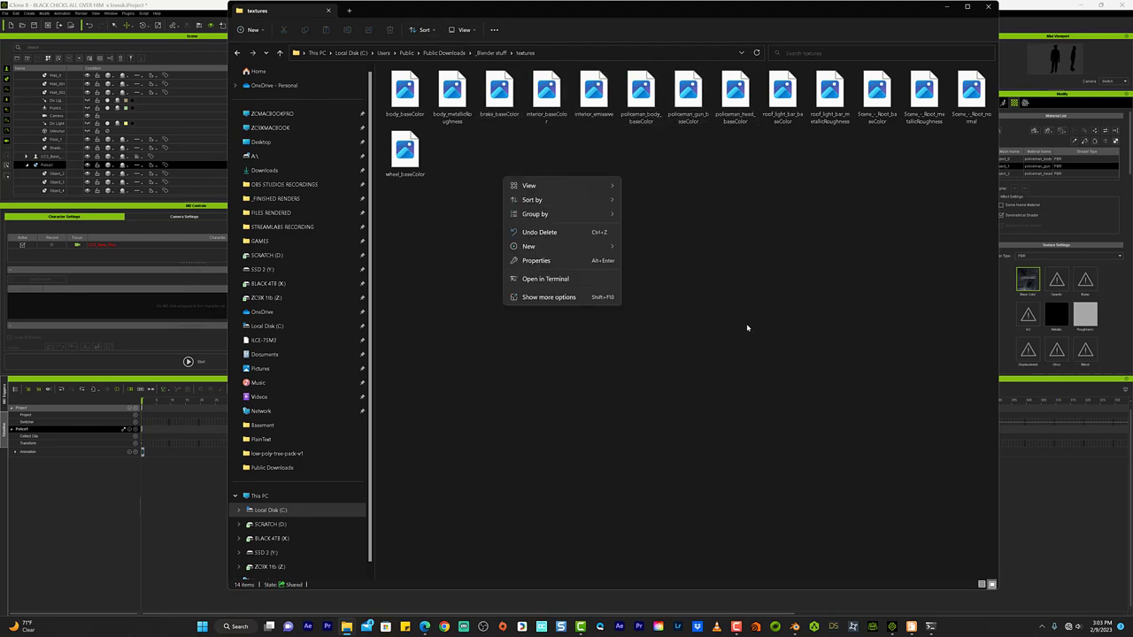
{"action": "left_click", "coordinate": [988, 588]}
{"action": "left_click", "coordinate": [982, 585]}
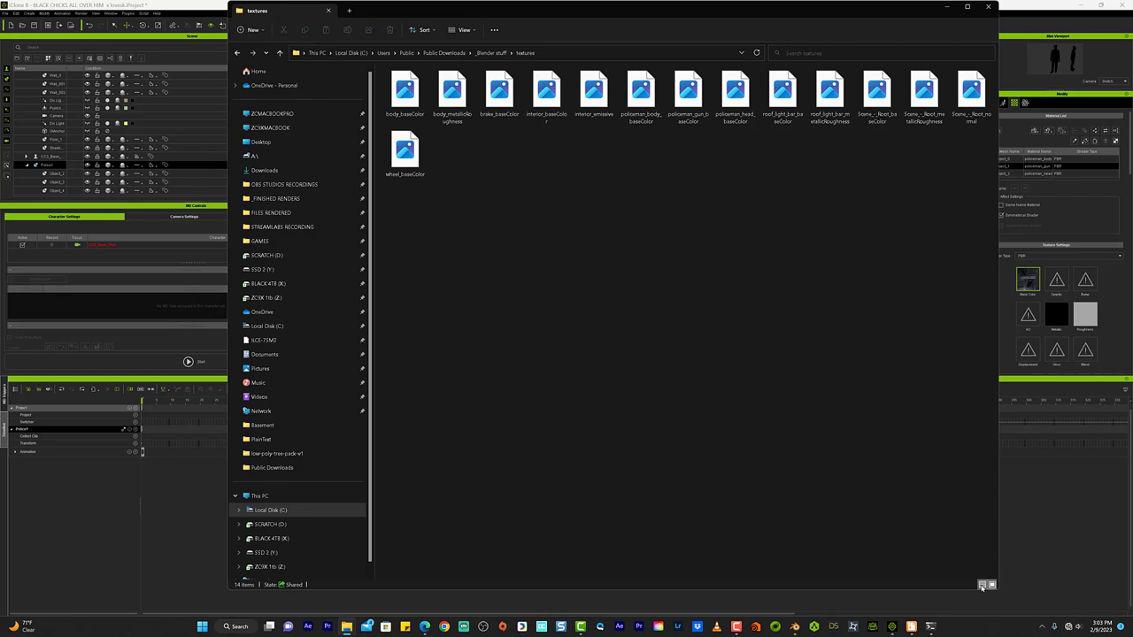
{"action": "left_click_drag", "start_coordinate": [454, 70], "coordinate": [519, 71]}
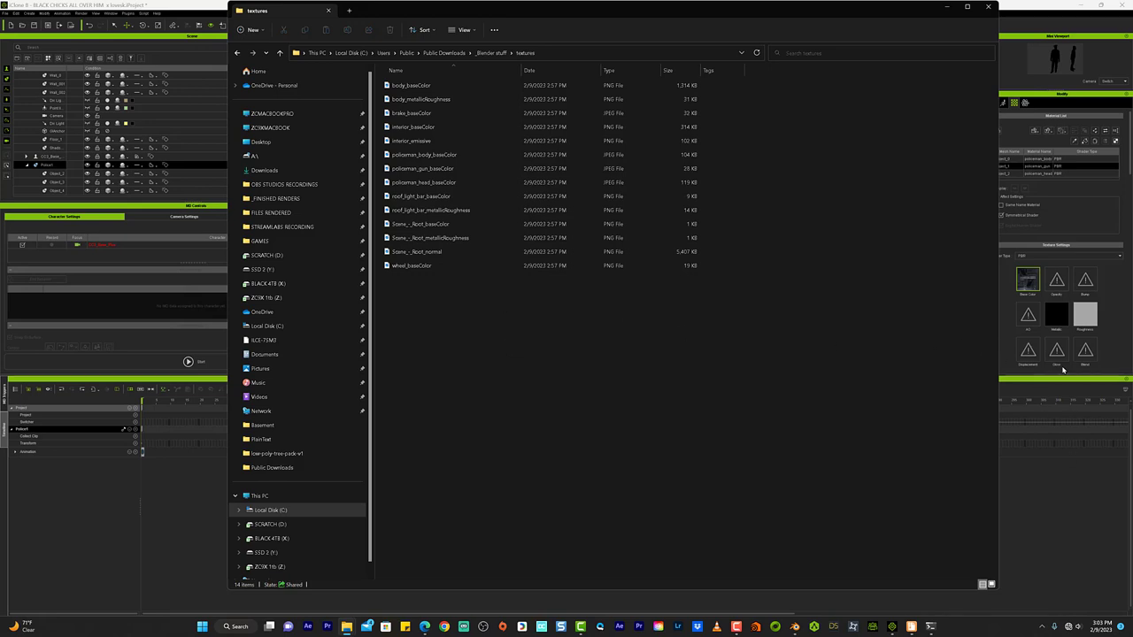
{"action": "left_click", "coordinate": [1036, 156]}
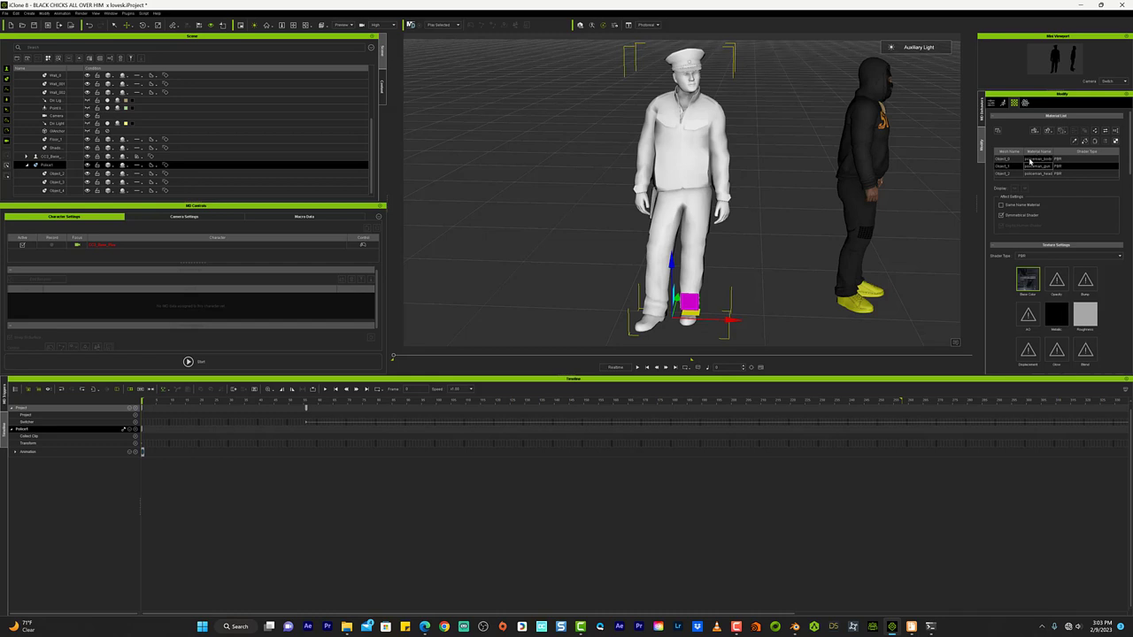
Load policeman_body_baseColor as the base colour texture of the policeman's body material
{"action": "left_click", "coordinate": [1036, 158]}
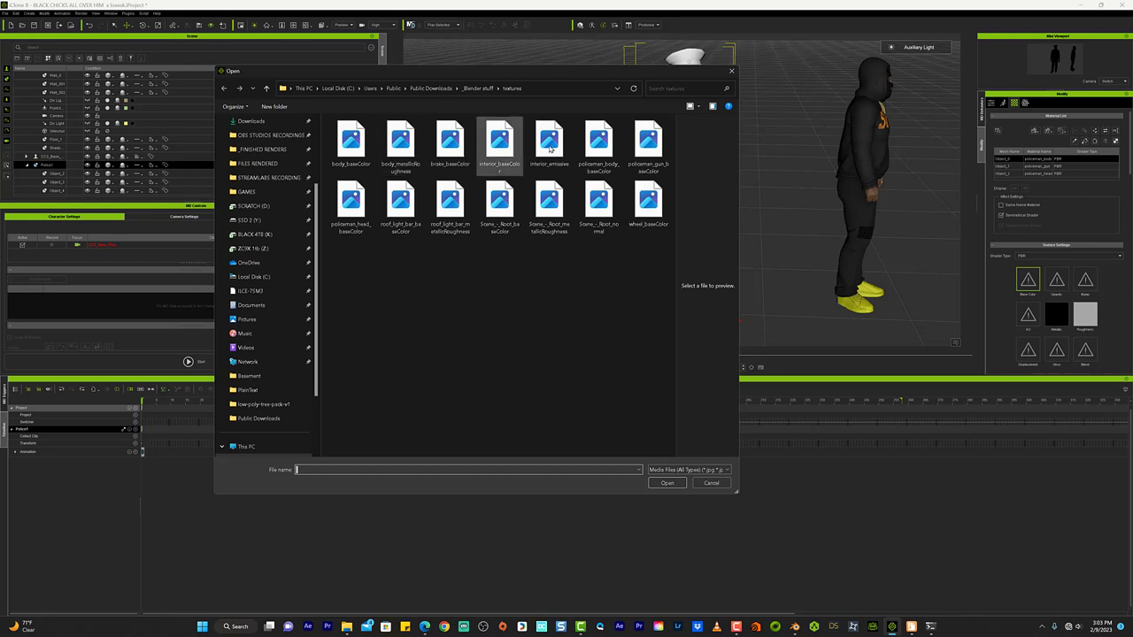
{"action": "right_click", "coordinate": [593, 335]}
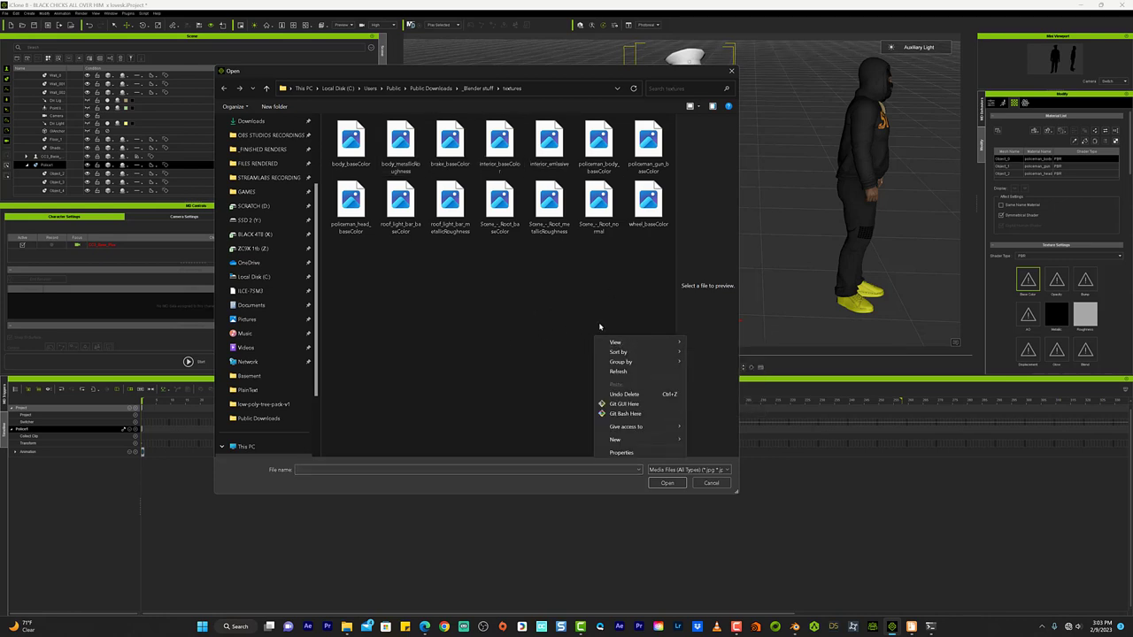
{"action": "left_click", "coordinate": [600, 326]}
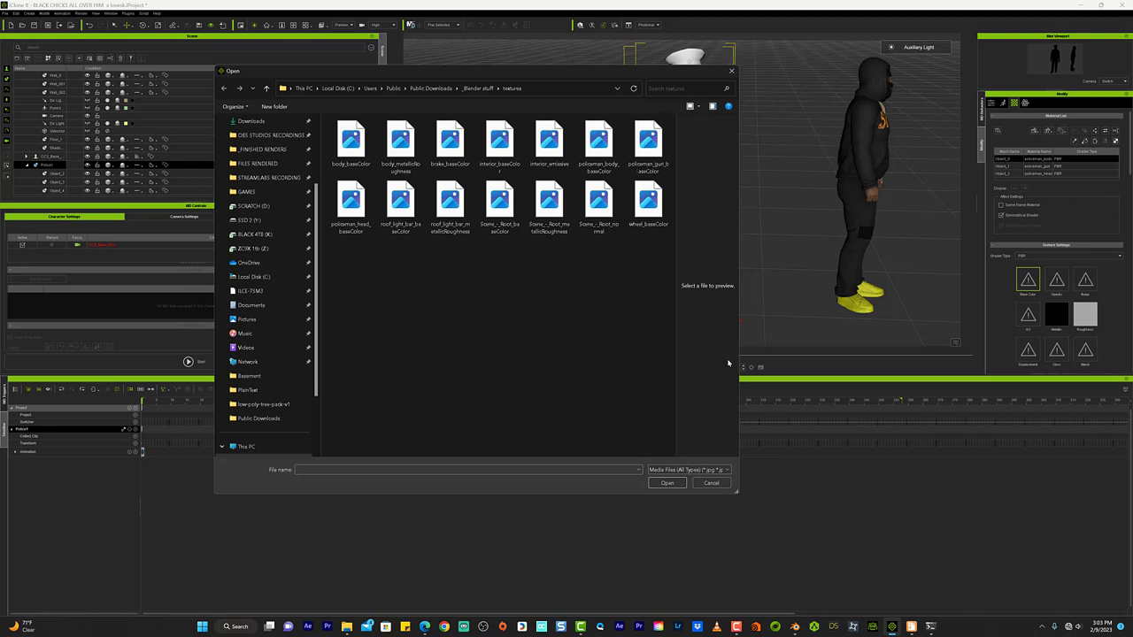
{"action": "left_click_drag", "start_coordinate": [740, 361], "coordinate": [952, 354]}
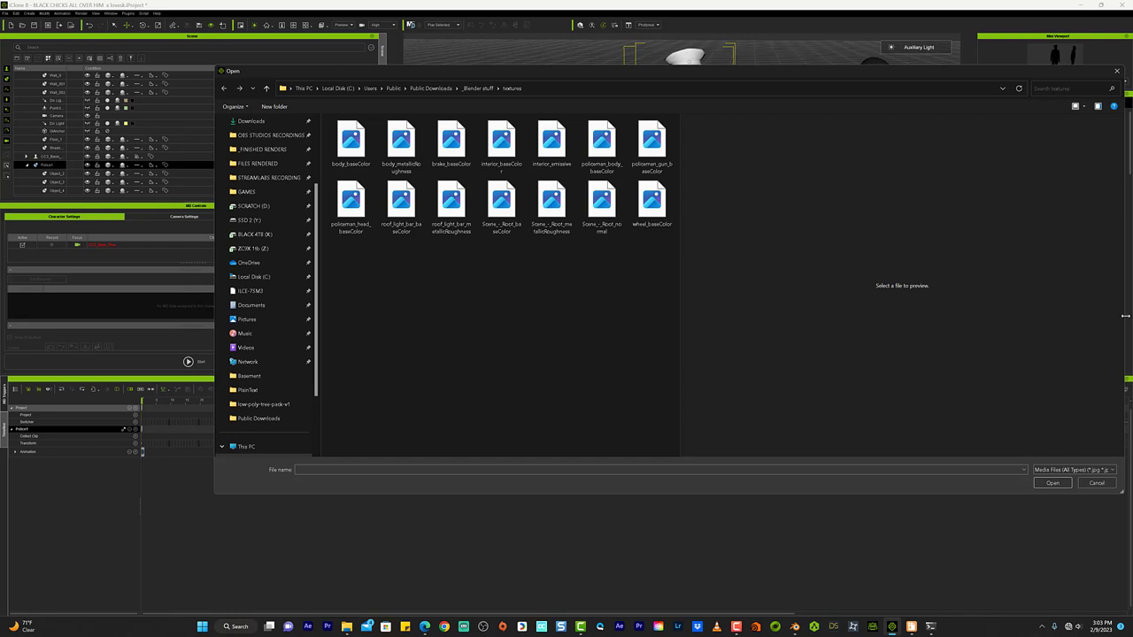
{"action": "left_click_drag", "start_coordinate": [1127, 321], "coordinate": [791, 318]}
{"action": "left_click", "coordinate": [601, 139]}
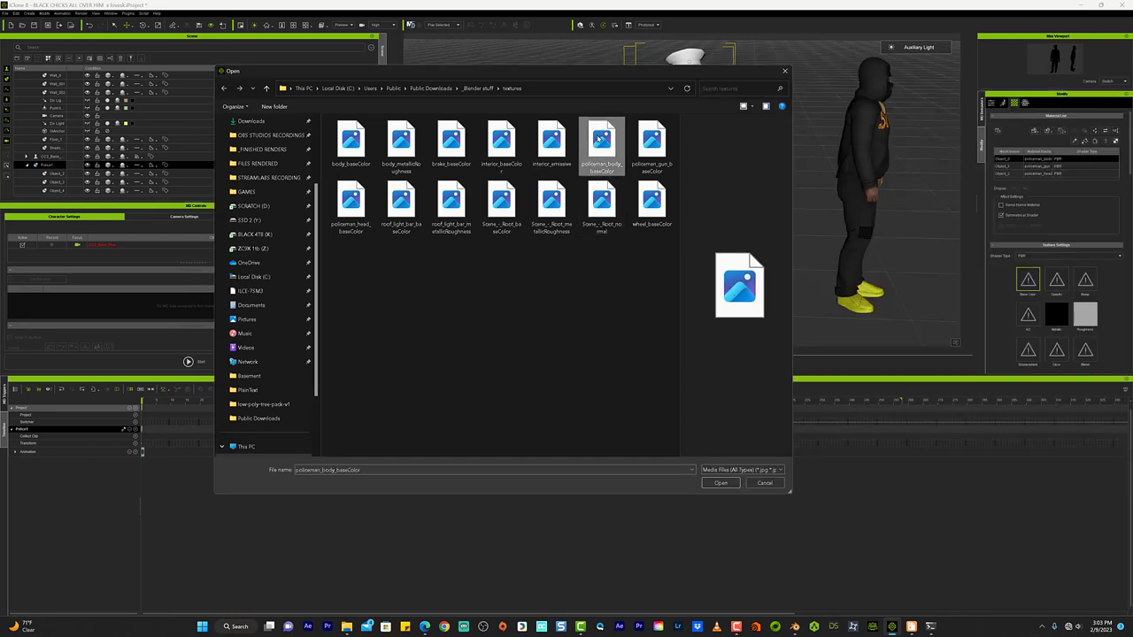
{"action": "left_click", "coordinate": [720, 483]}
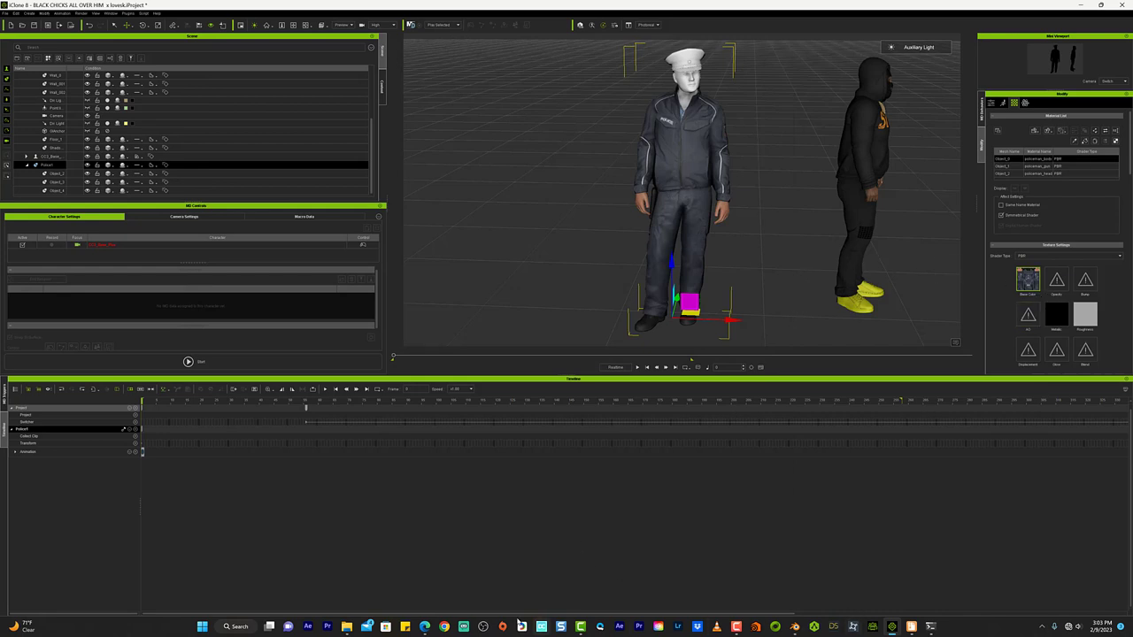
{"action": "mouse_move", "coordinate": [346, 627]}
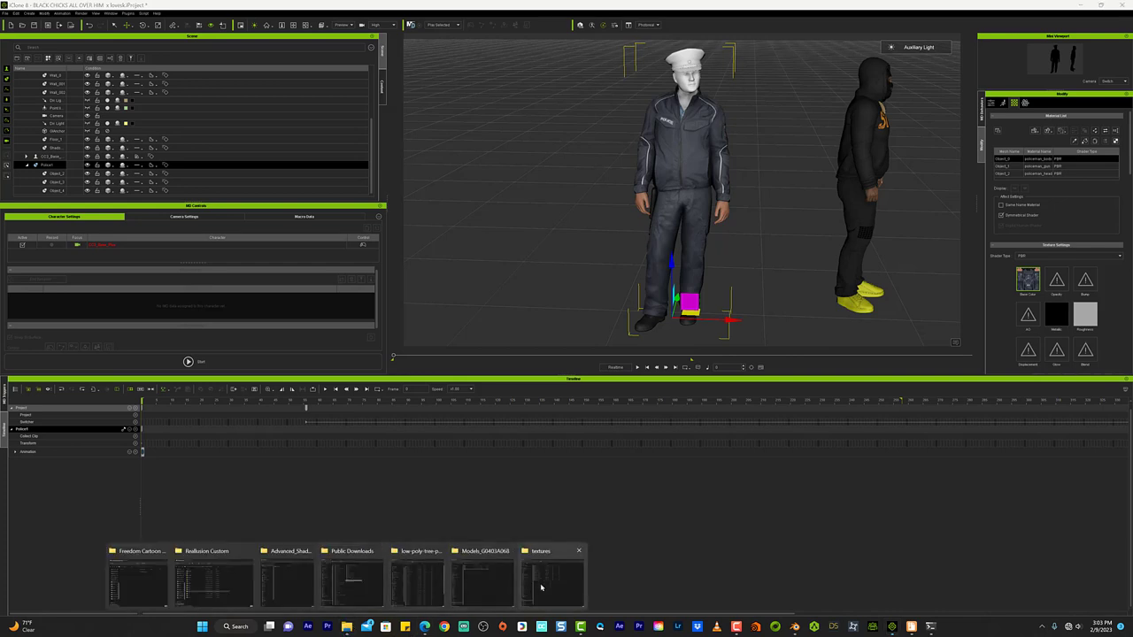
{"action": "left_click", "coordinate": [539, 587]}
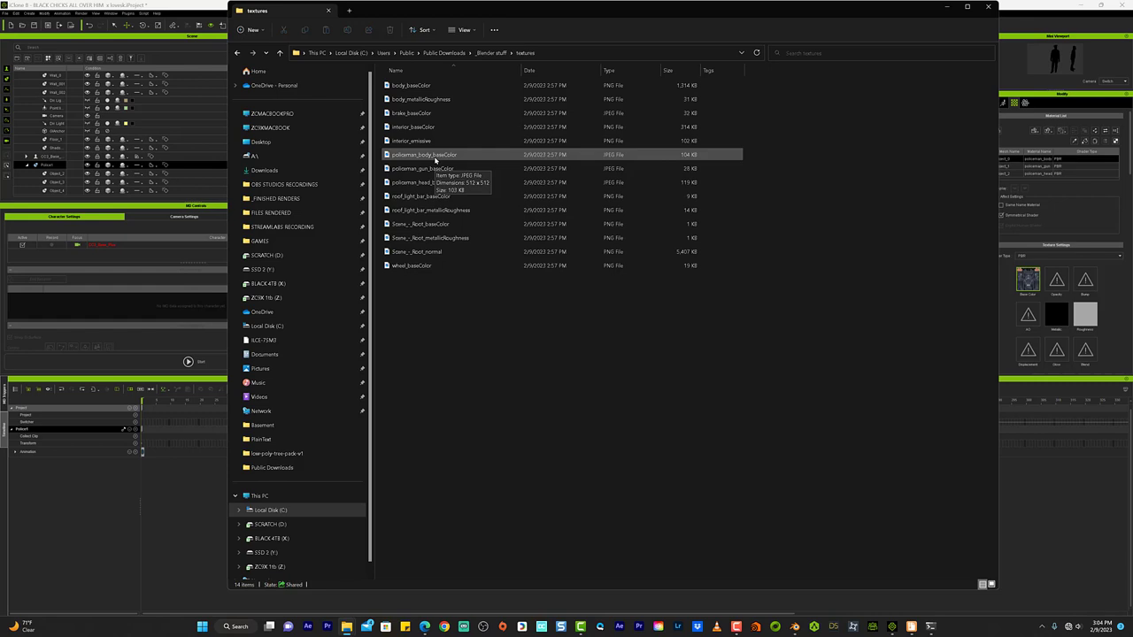
{"action": "left_click", "coordinate": [1033, 463]}
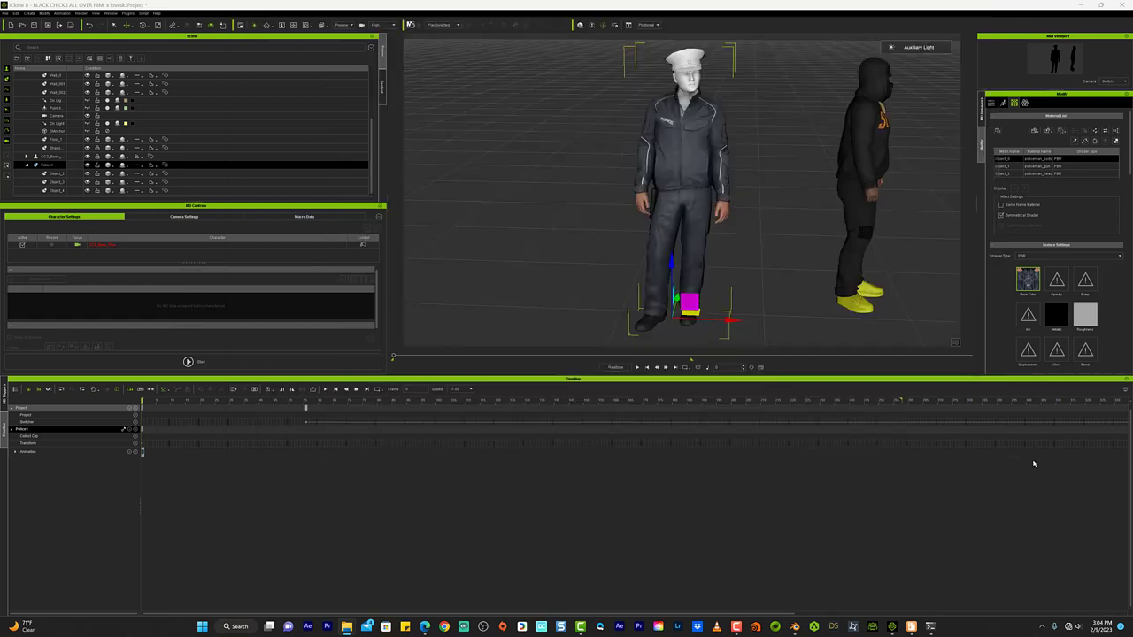
Load policeman_head_baseColor as the Base Color texture of the Object_2 head material
{"action": "left_click", "coordinate": [1010, 177]}
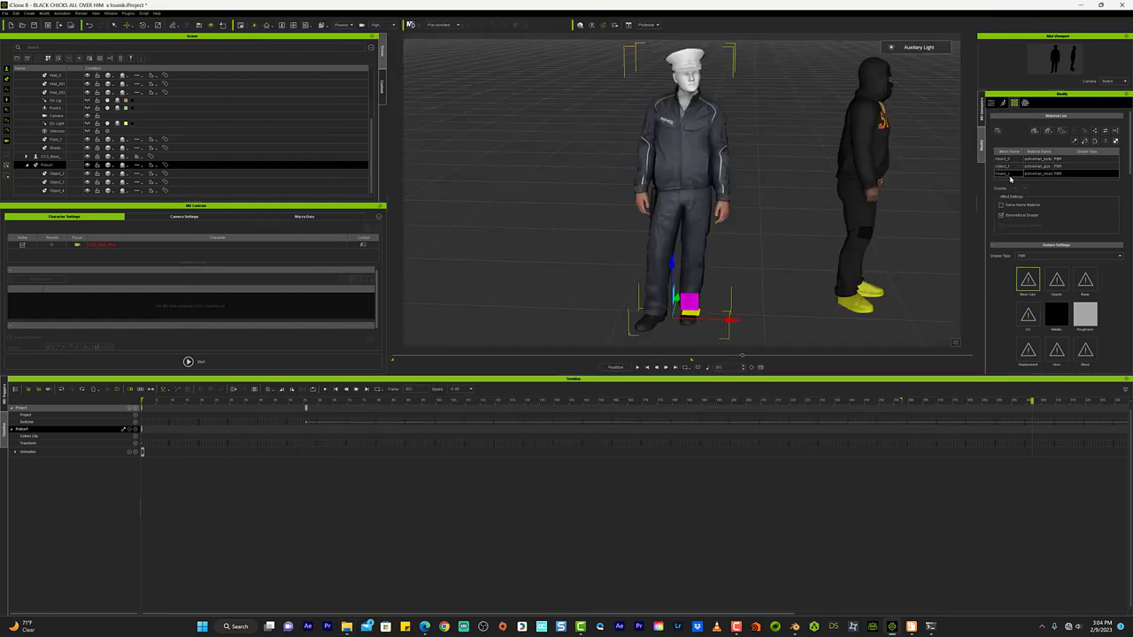
{"action": "right_click", "coordinate": [1031, 279]}
{"action": "mouse_move", "coordinate": [1063, 281]}
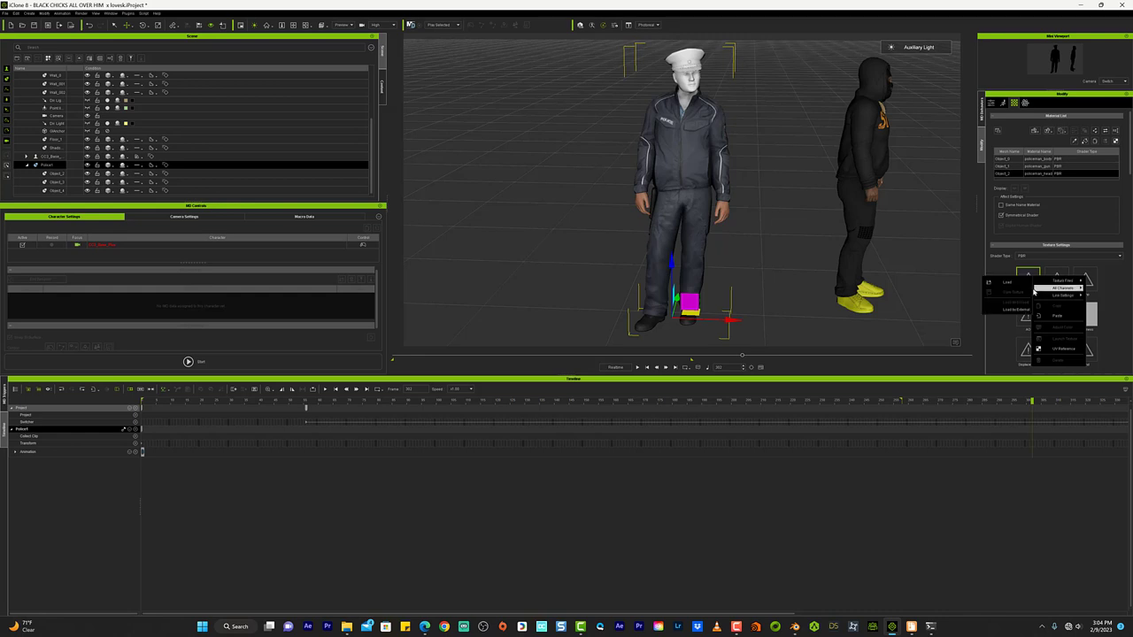
{"action": "left_click", "coordinate": [1020, 285]}
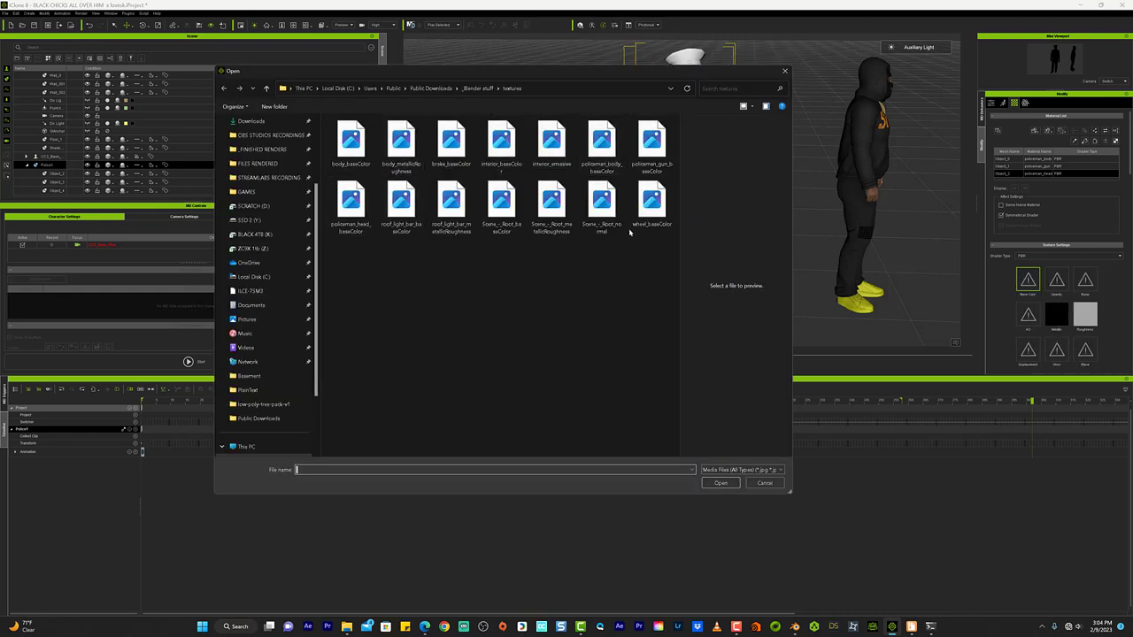
{"action": "double_click", "coordinate": [351, 204]}
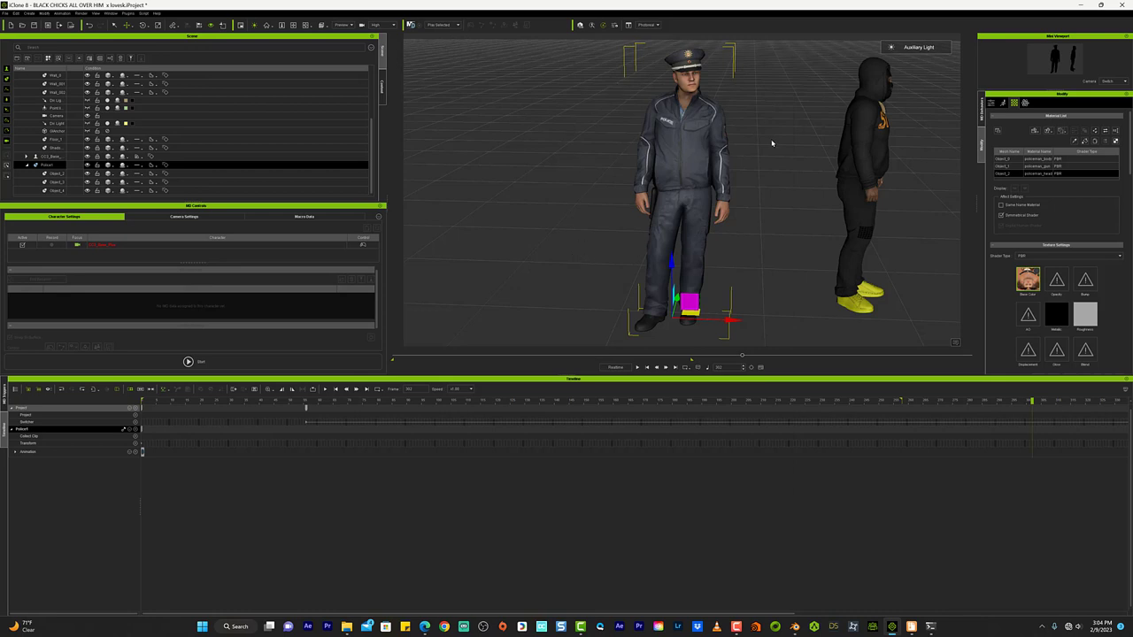
{"action": "right_click_drag", "start_coordinate": [735, 171], "coordinate": [630, 187]}
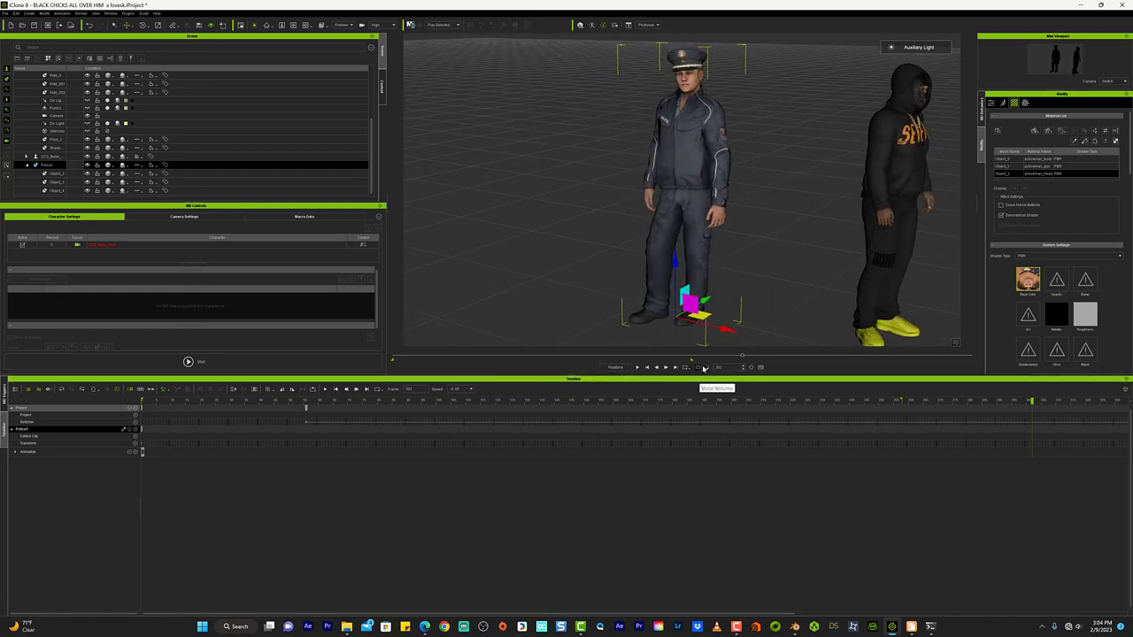
Show the MD Triggers panel, then return to the Timeline tracks
{"action": "left_click", "coordinate": [761, 367]}
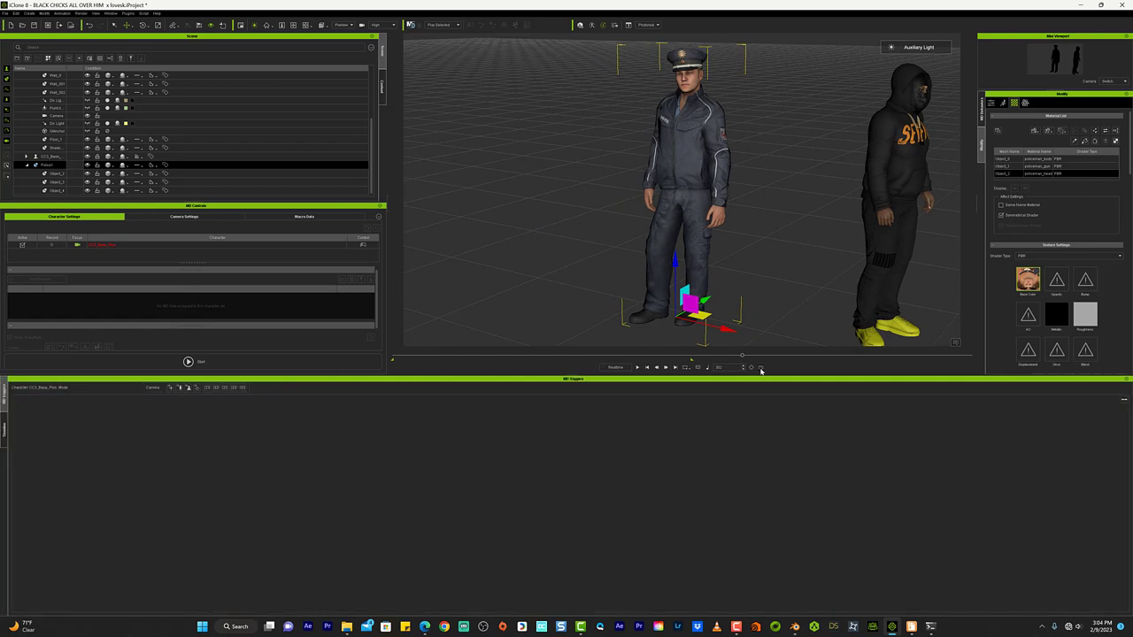
{"action": "left_click", "coordinate": [6, 432]}
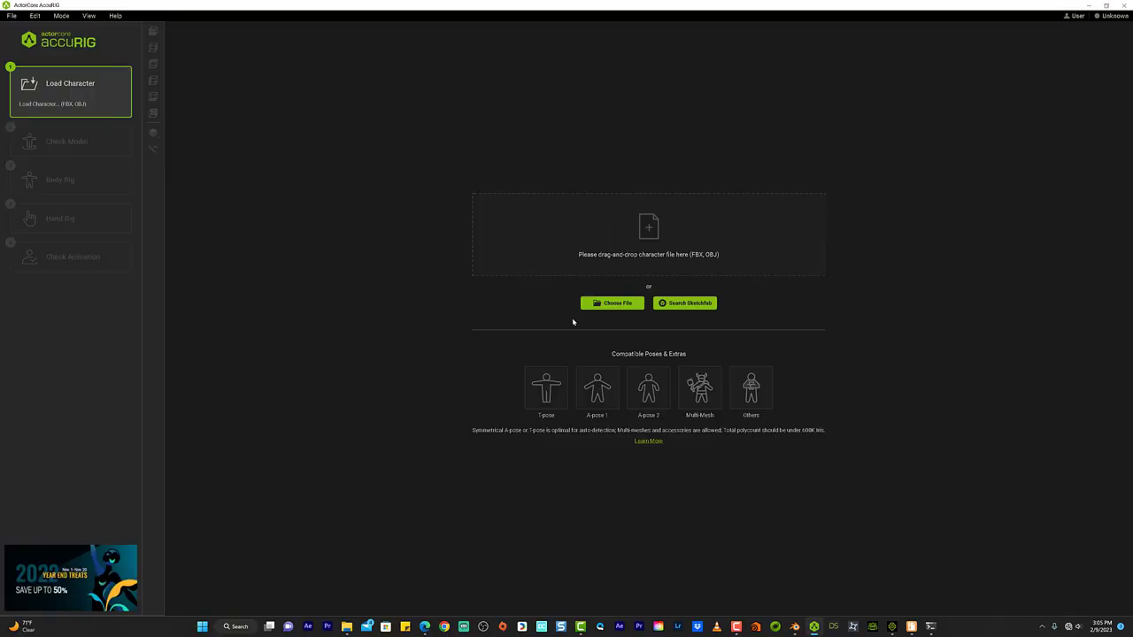
Import Police1.fbx from Public Downloads into AccuRIG
{"action": "left_click", "coordinate": [600, 233]}
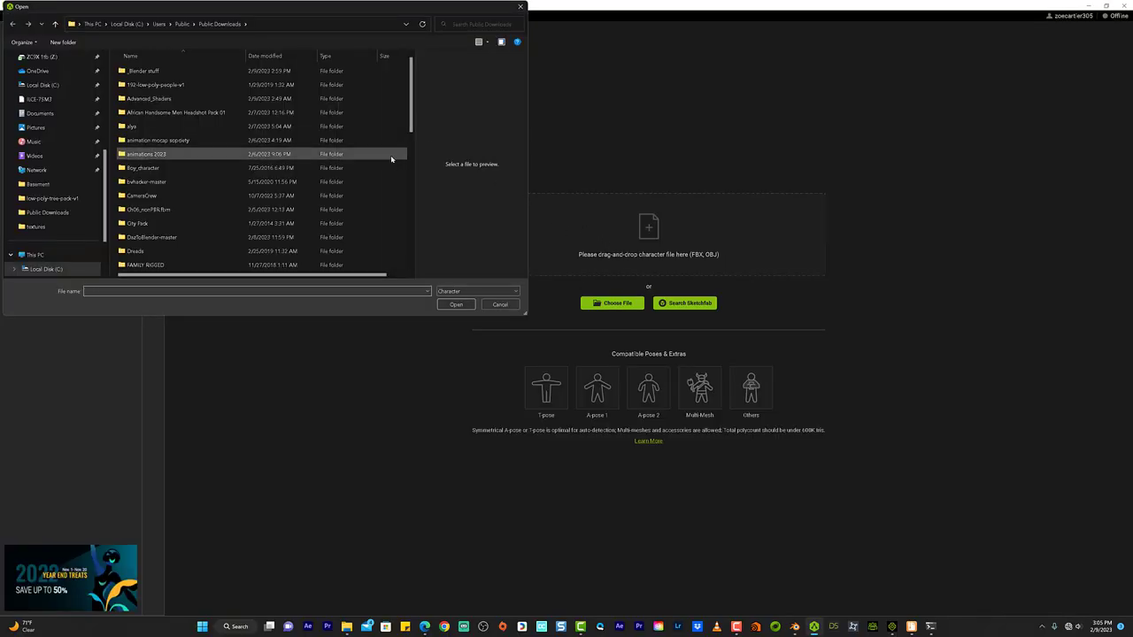
{"action": "left_click", "coordinate": [213, 72]}
{"action": "left_click", "coordinate": [190, 75]}
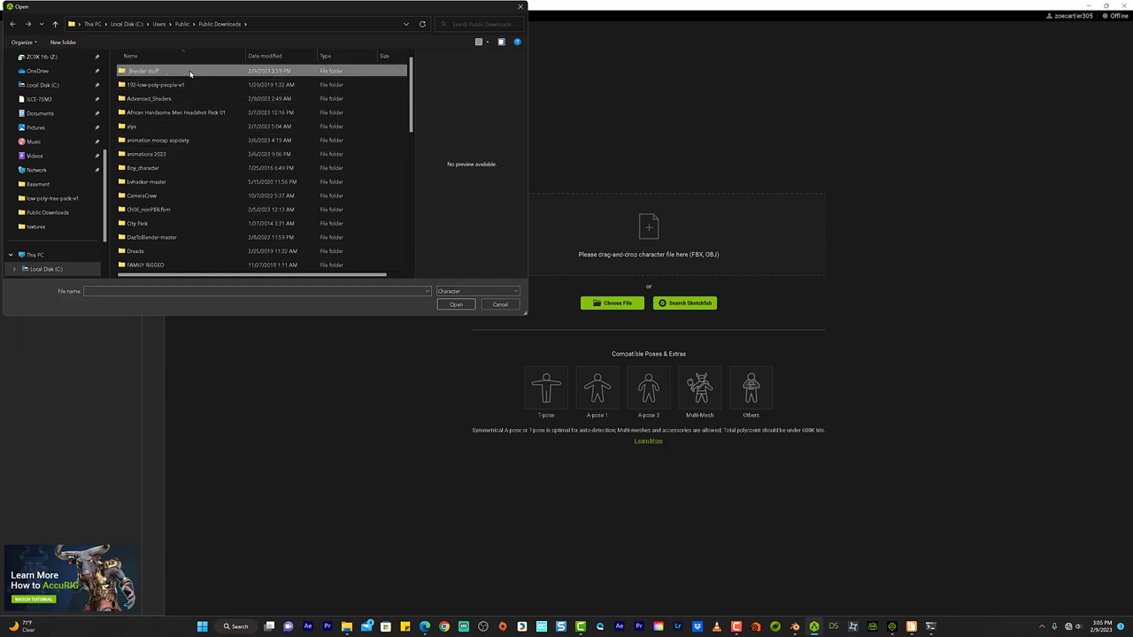
{"action": "scroll", "coordinate": [159, 168], "scroll_direction": "down", "scroll_amount": 10}
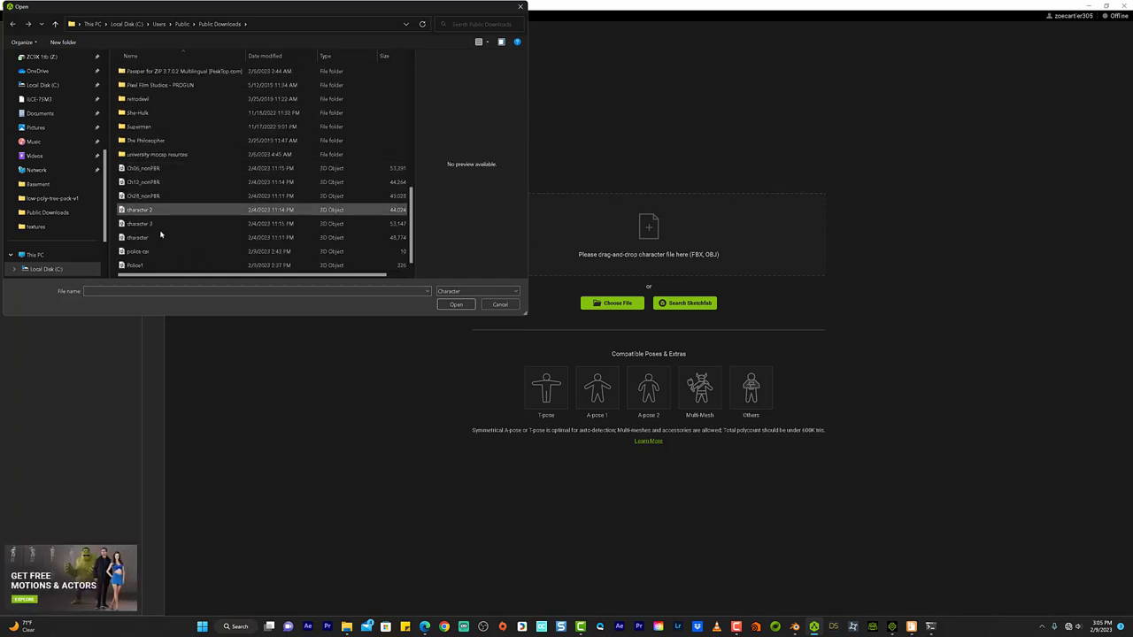
{"action": "left_click", "coordinate": [162, 266]}
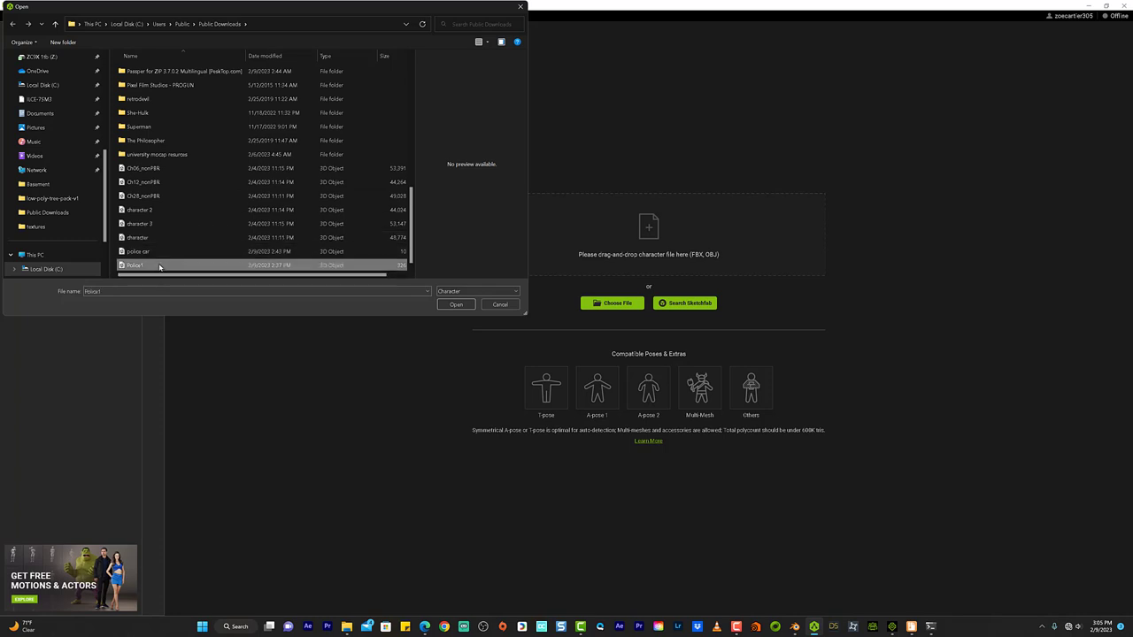
{"action": "left_click", "coordinate": [453, 304]}
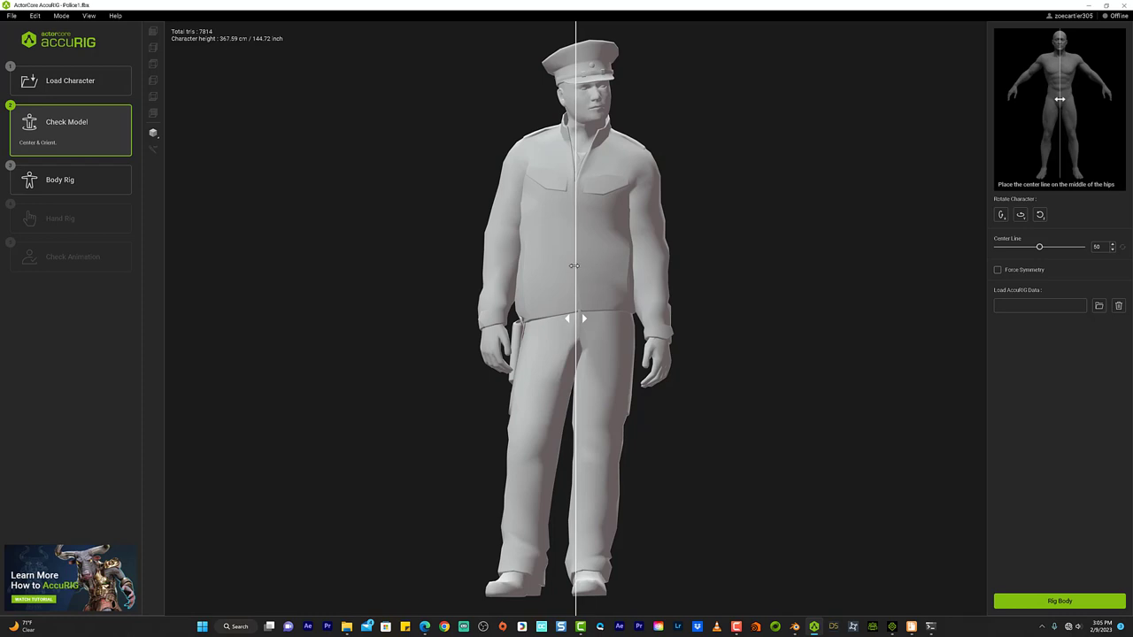
Center the line on the hips, rotate the policeman to face front, enable Force Symmetry, and start Rig Body
{"action": "left_click_drag", "start_coordinate": [575, 265], "coordinate": [579, 266]}
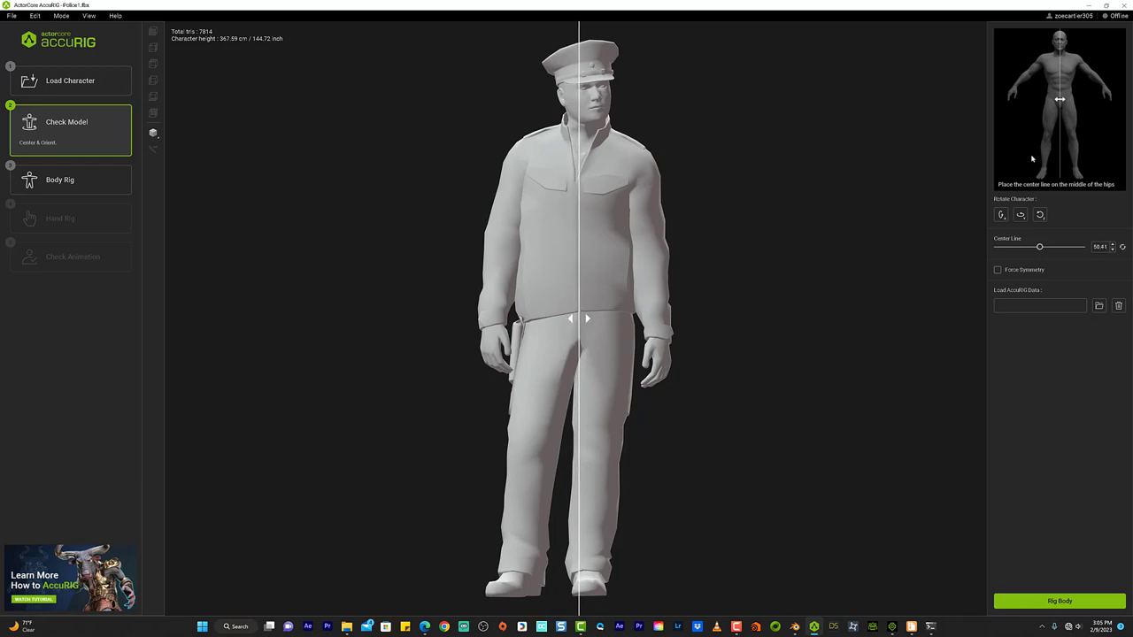
{"action": "left_click", "coordinate": [1040, 215]}
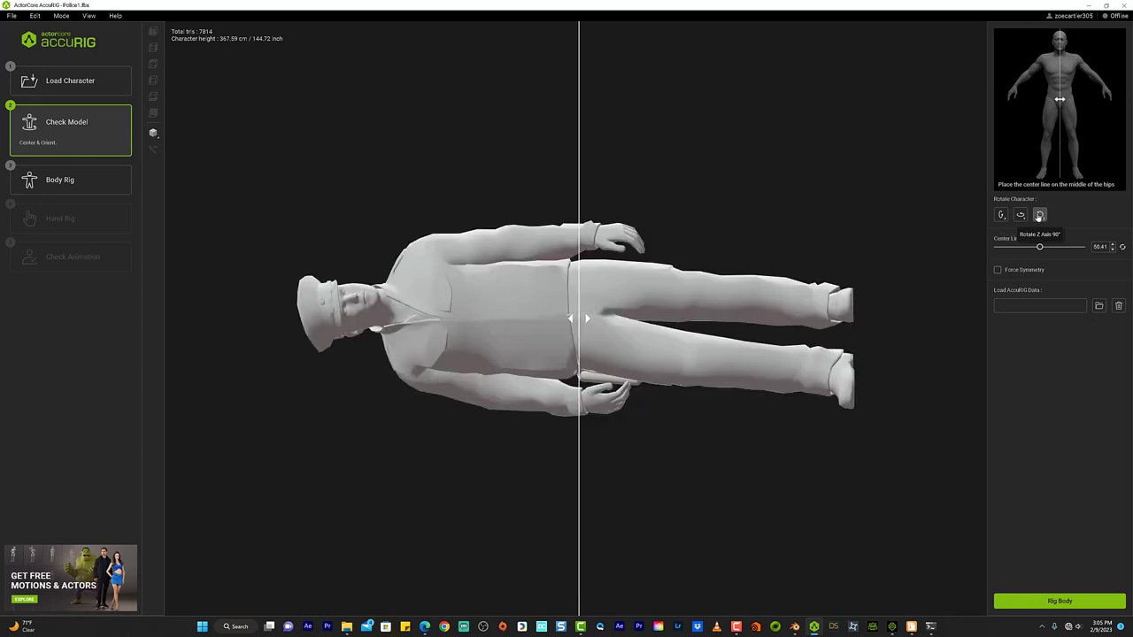
{"action": "left_click", "coordinate": [1020, 215]}
{"action": "left_click", "coordinate": [1001, 215]}
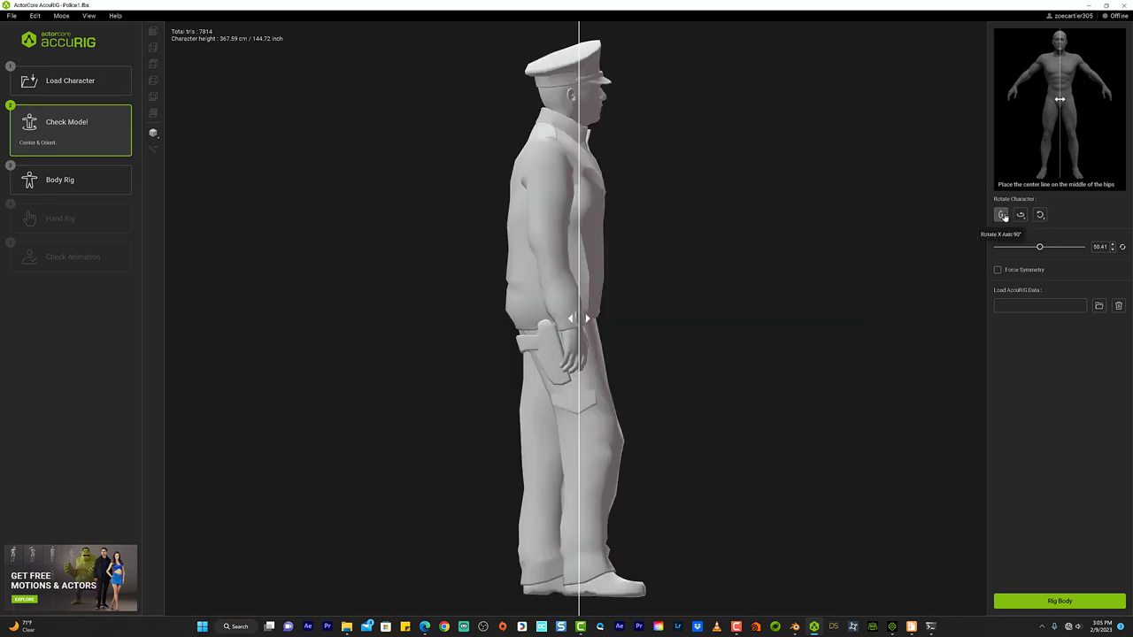
{"action": "left_click", "coordinate": [1021, 215]}
{"action": "left_click", "coordinate": [1021, 216]}
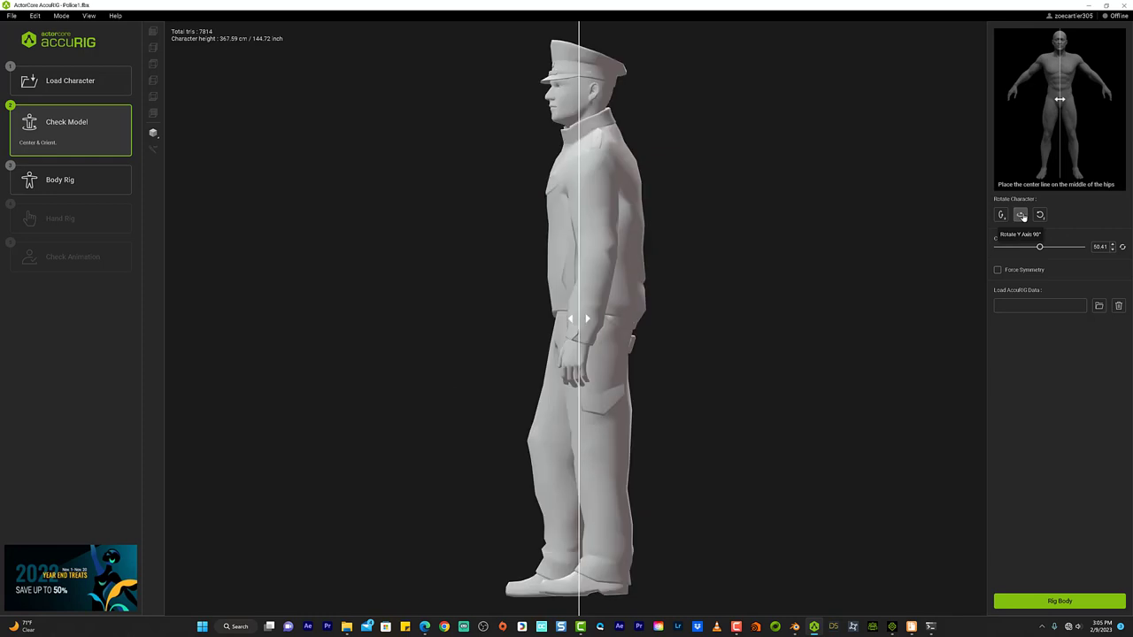
{"action": "left_click", "coordinate": [1021, 215]}
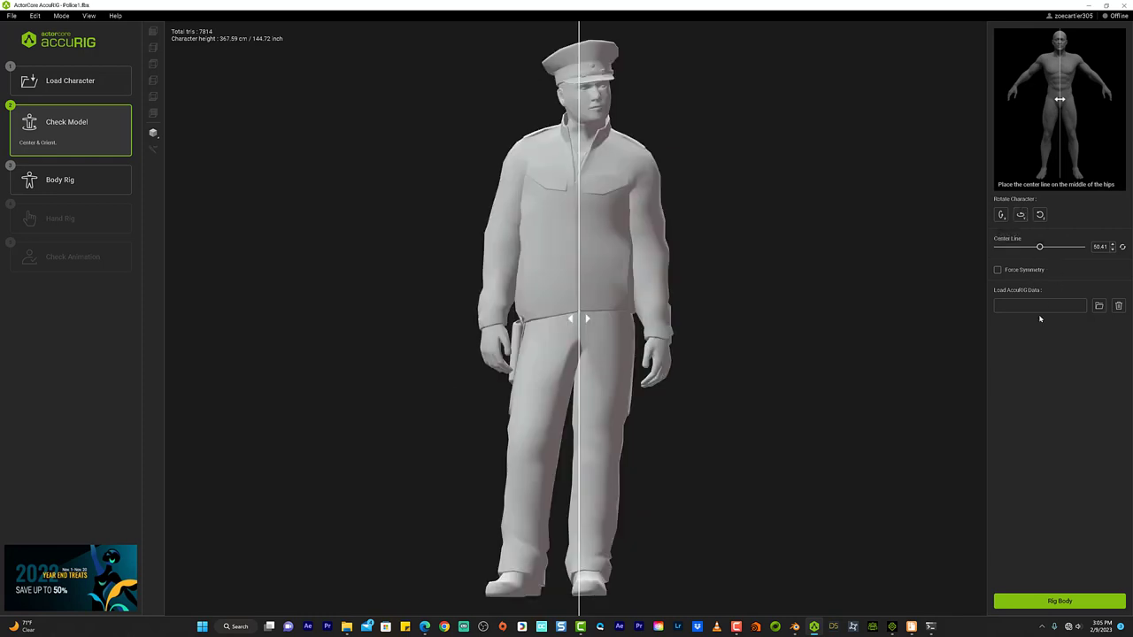
{"action": "left_click", "coordinate": [1030, 270]}
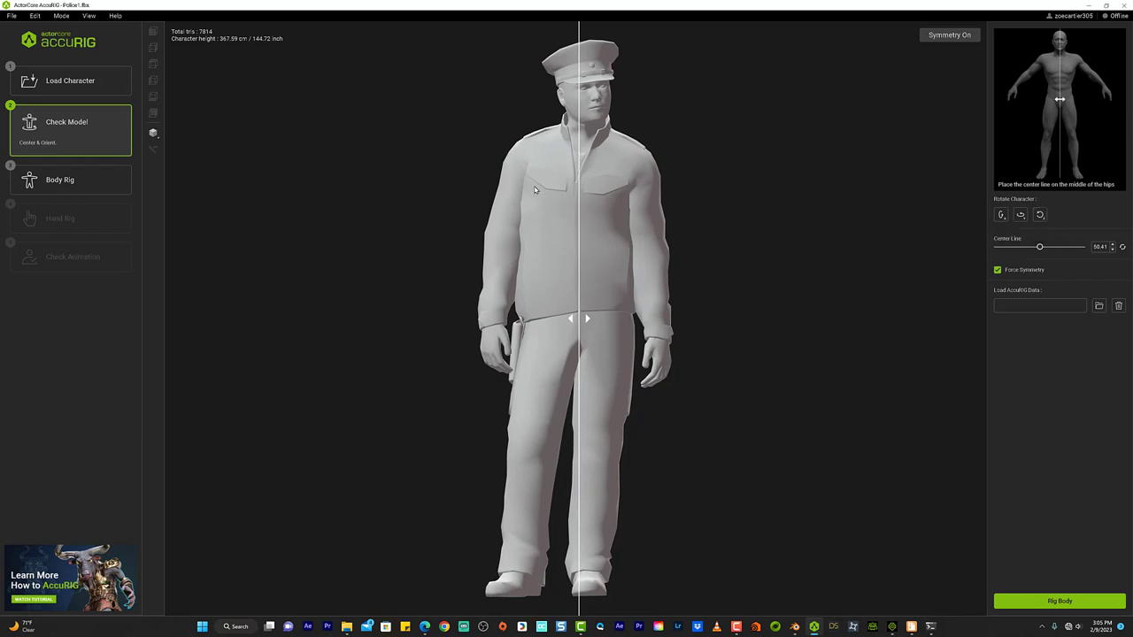
{"action": "left_click", "coordinate": [82, 178]}
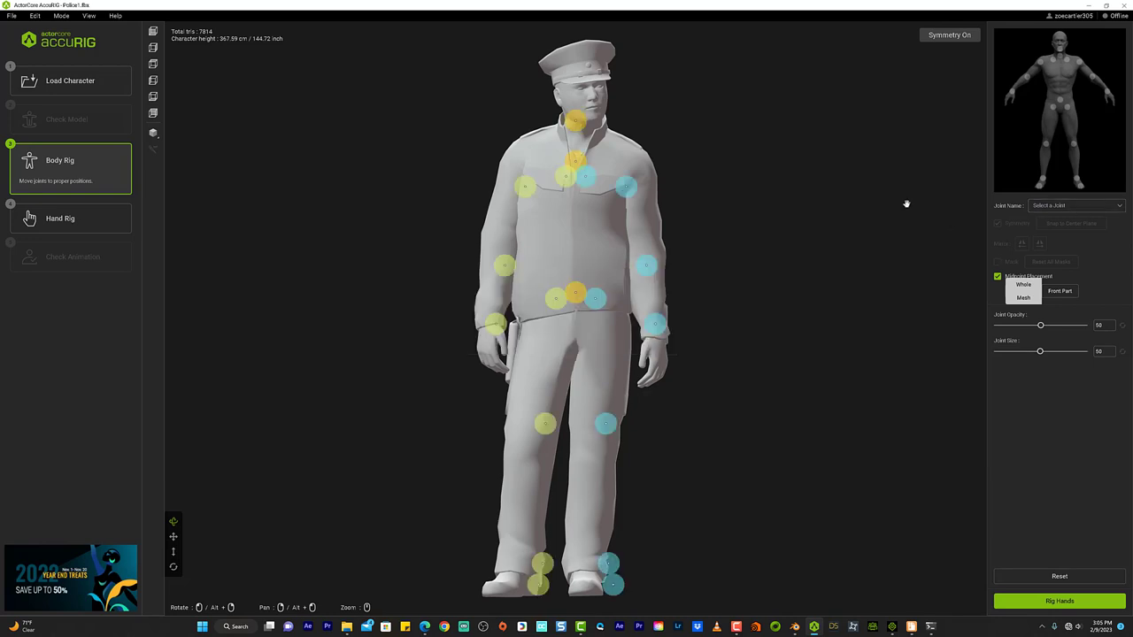
Place the head, neck, shoulder, elbow and wrist joint markers onto the policeman's upper body
{"action": "left_click", "coordinate": [577, 120]}
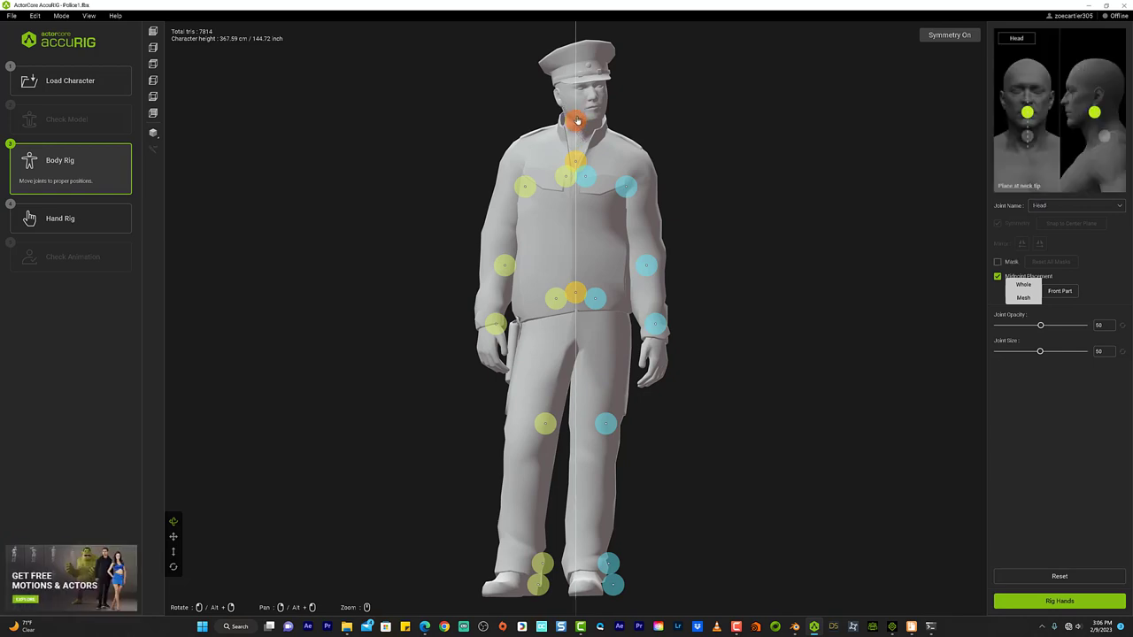
{"action": "mouse_move", "coordinate": [577, 120]}
{"action": "left_mouse_down"}
{"action": "mouse_move", "coordinate": [573, 100]}
{"action": "mouse_move", "coordinate": [577, 120]}
{"action": "left_mouse_up"}
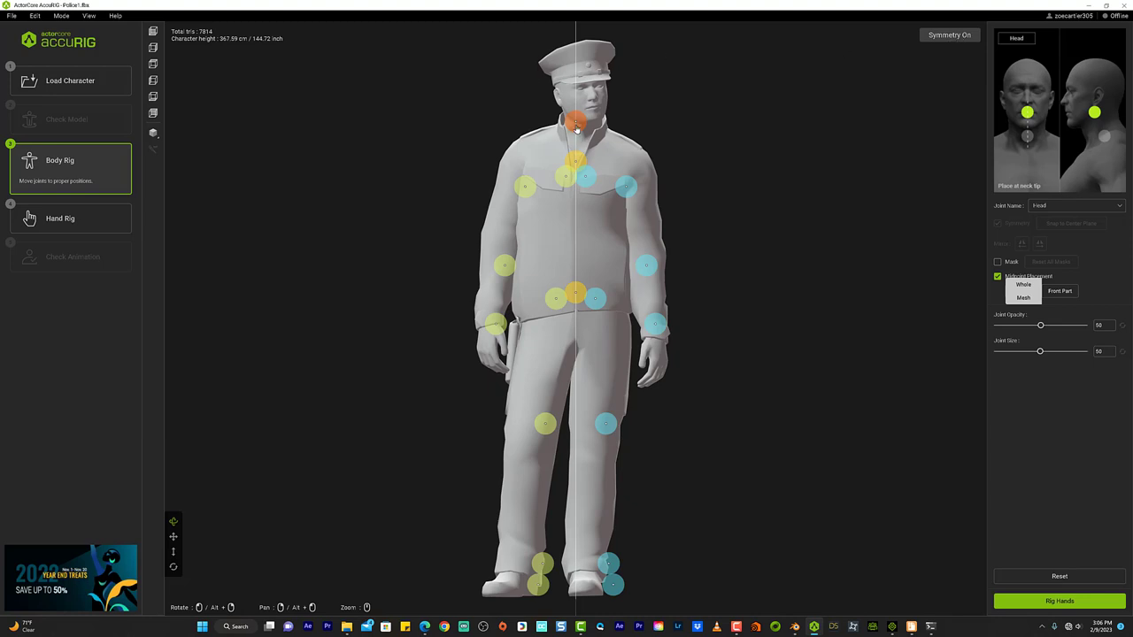
{"action": "left_click_drag", "start_coordinate": [575, 122], "coordinate": [576, 108]}
{"action": "left_click_drag", "start_coordinate": [576, 160], "coordinate": [575, 148]}
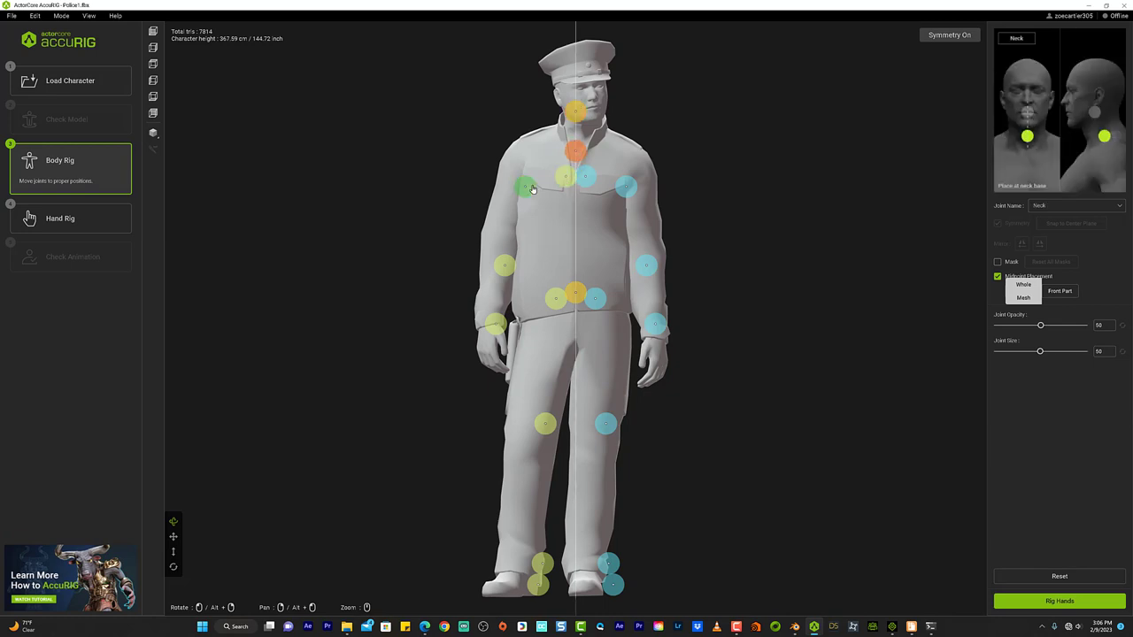
{"action": "left_click_drag", "start_coordinate": [526, 187], "coordinate": [524, 165]}
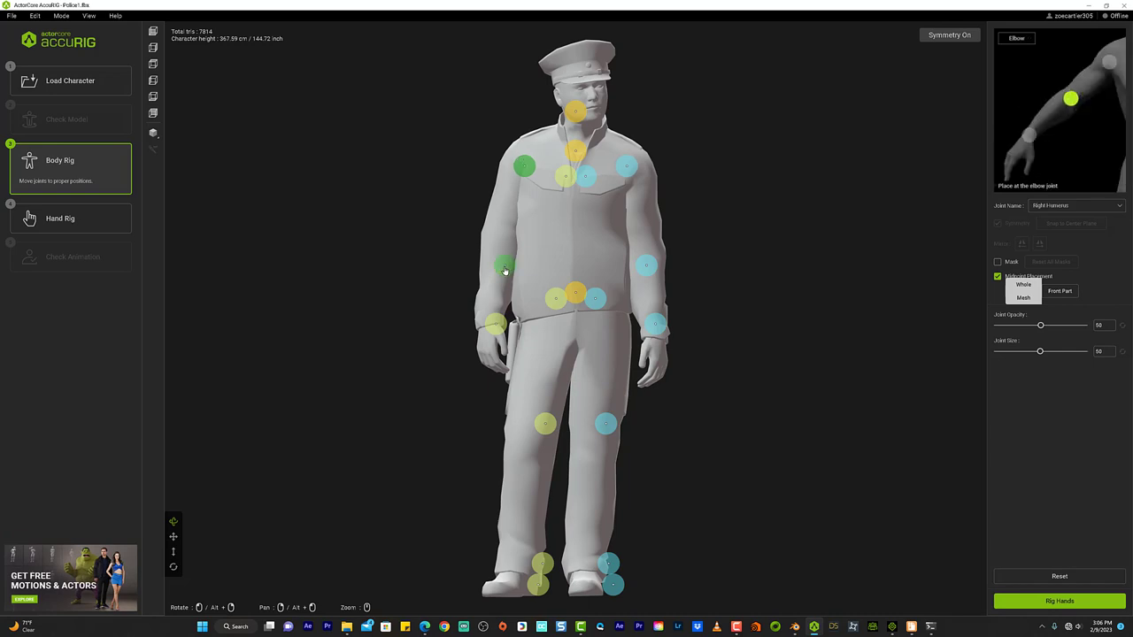
{"action": "left_click_drag", "start_coordinate": [505, 267], "coordinate": [497, 238]}
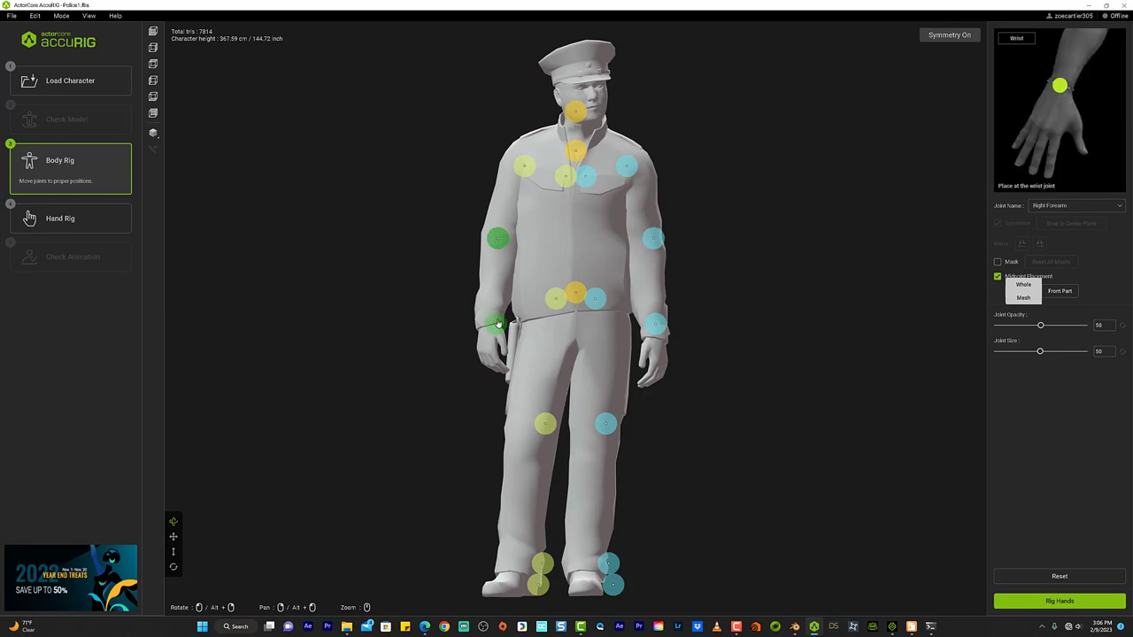
{"action": "left_click_drag", "start_coordinate": [499, 324], "coordinate": [490, 319]}
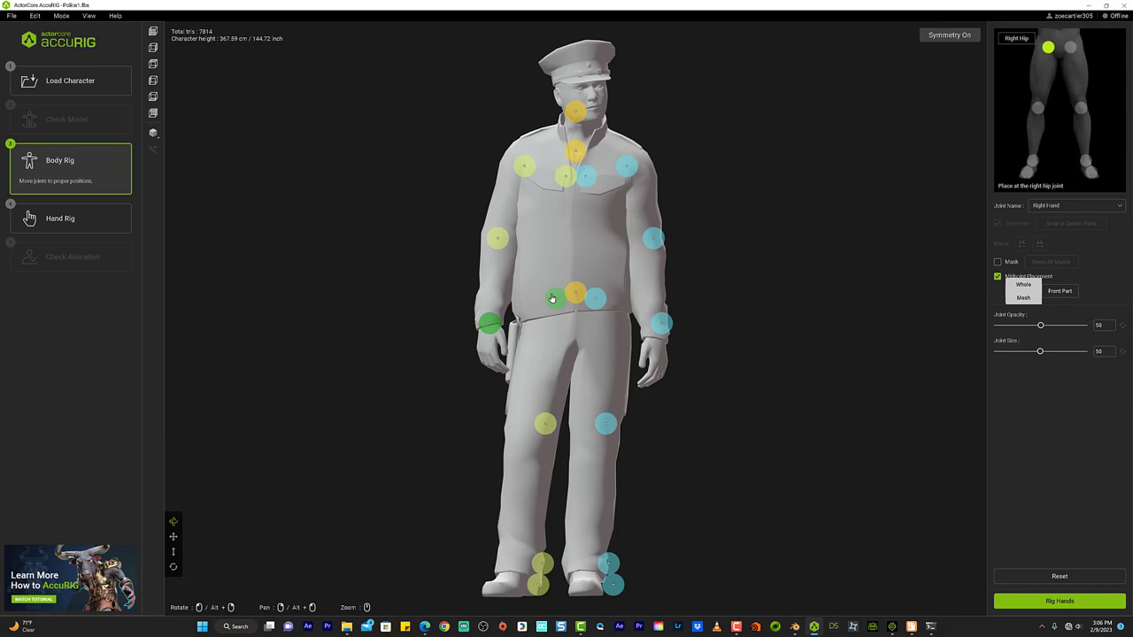
Align the hip, knee and ankle joint markers with the policeman's legs
{"action": "mouse_move", "coordinate": [553, 299]}
{"action": "left_mouse_down"}
{"action": "mouse_move", "coordinate": [539, 306]}
{"action": "mouse_move", "coordinate": [575, 318]}
{"action": "left_mouse_up"}
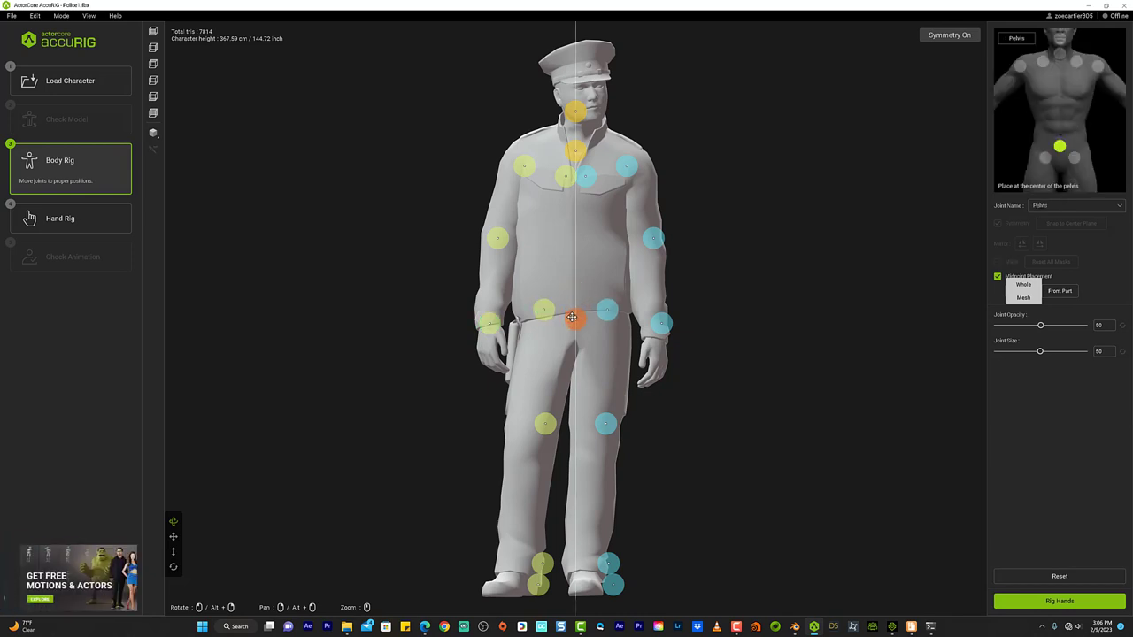
{"action": "left_click_drag", "start_coordinate": [544, 426], "coordinate": [526, 440]}
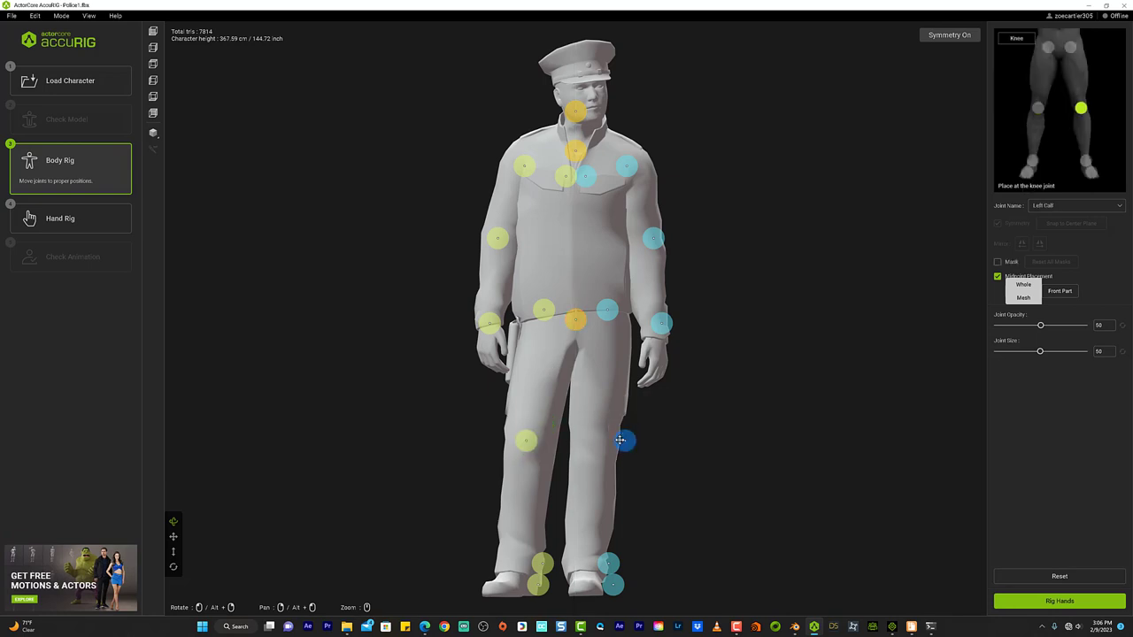
{"action": "left_click_drag", "start_coordinate": [627, 442], "coordinate": [609, 435]}
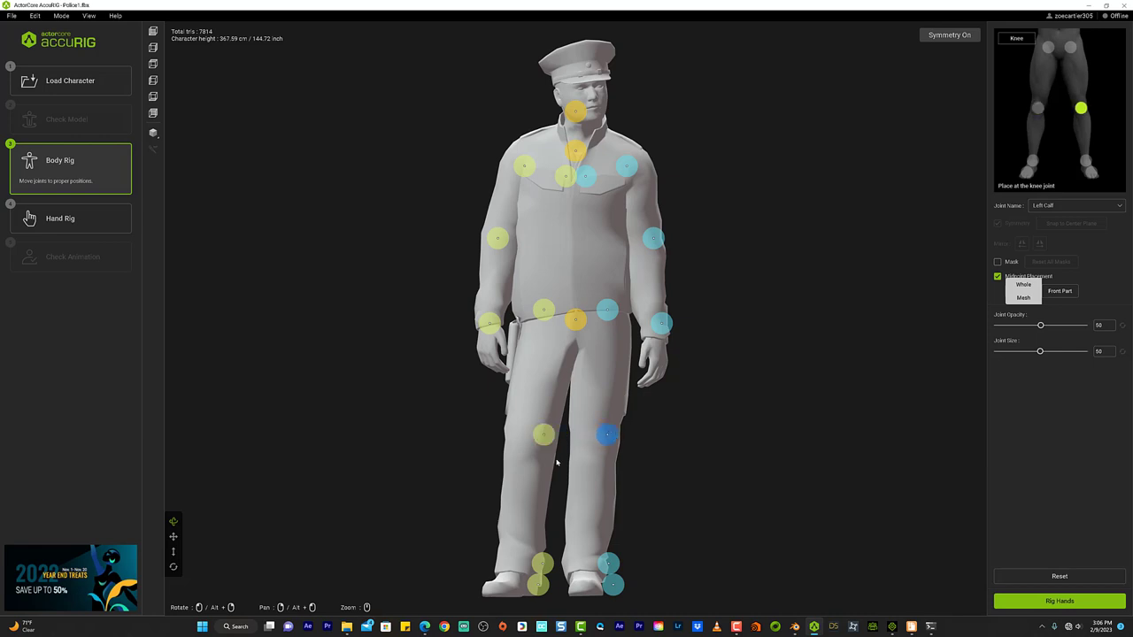
{"action": "mouse_move", "coordinate": [541, 561]}
{"action": "left_mouse_down"}
{"action": "mouse_move", "coordinate": [526, 529]}
{"action": "mouse_move", "coordinate": [540, 504]}
{"action": "left_mouse_up"}
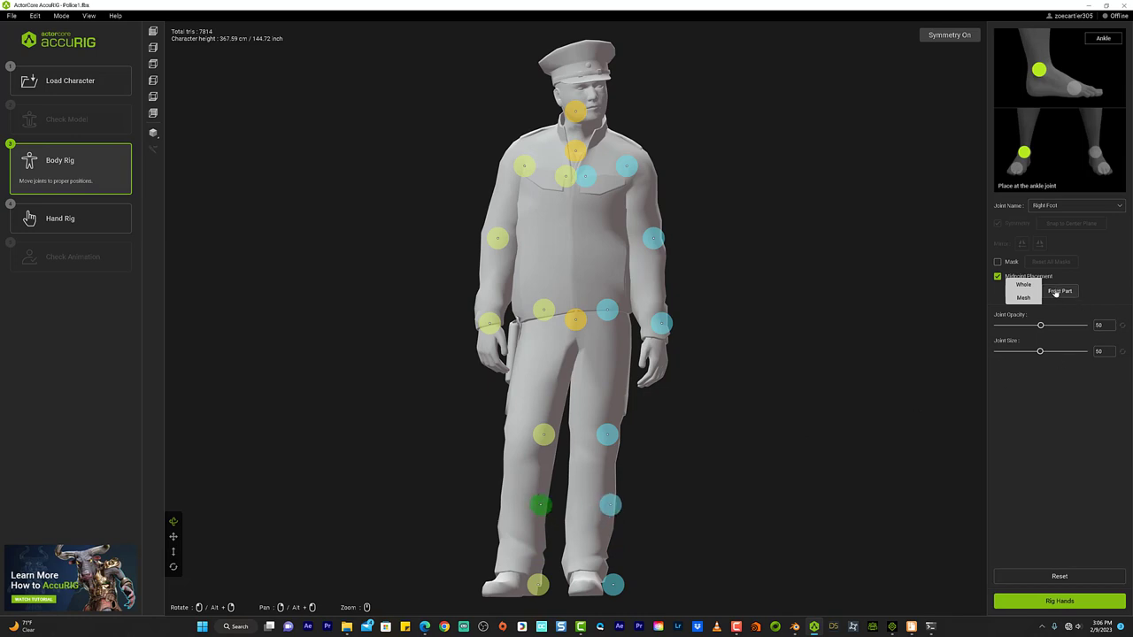
Turn off Midpoint Placement, go back to Load Character, and minimize AccuRIG
{"action": "left_click", "coordinate": [999, 277]}
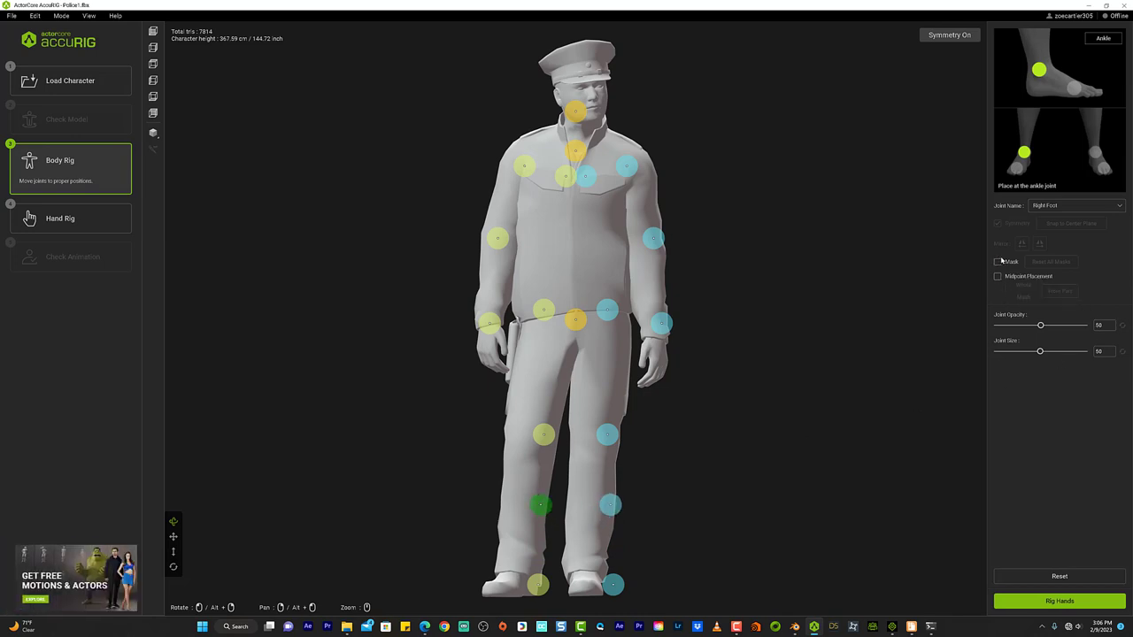
{"action": "left_click", "coordinate": [1044, 206]}
{"action": "left_click", "coordinate": [1080, 88]}
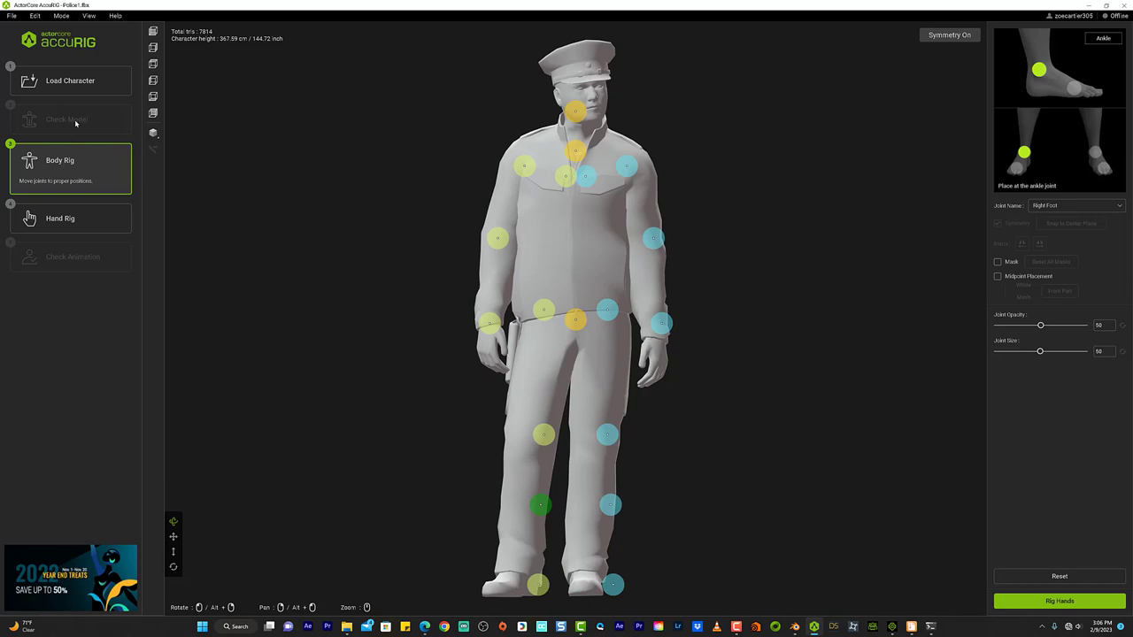
{"action": "left_click", "coordinate": [74, 83]}
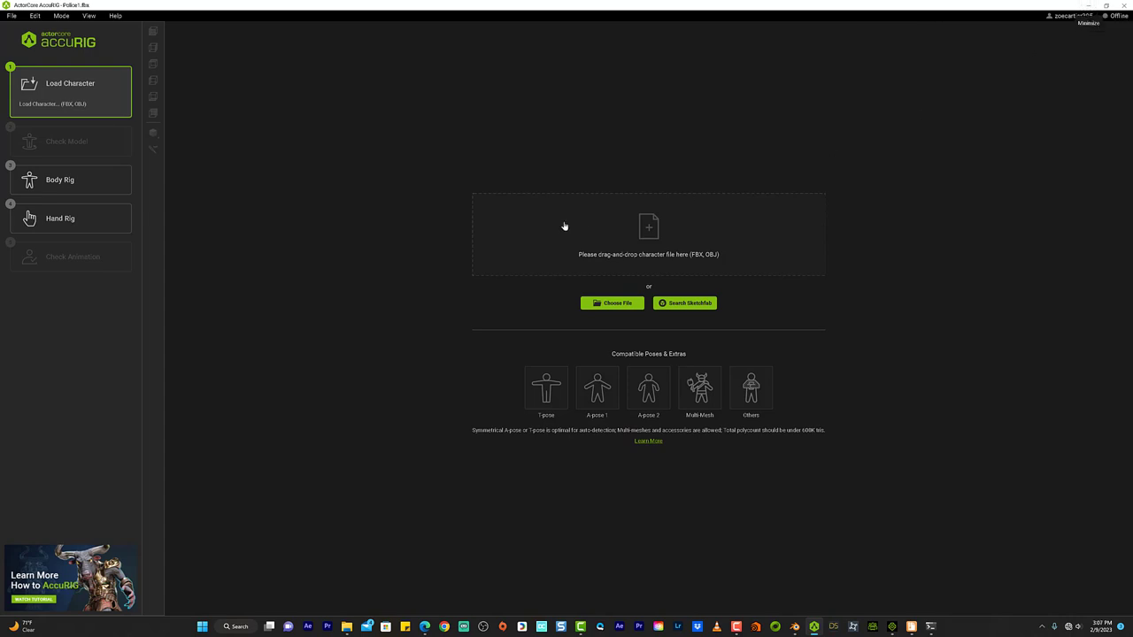
{"action": "left_click", "coordinate": [1088, 7]}
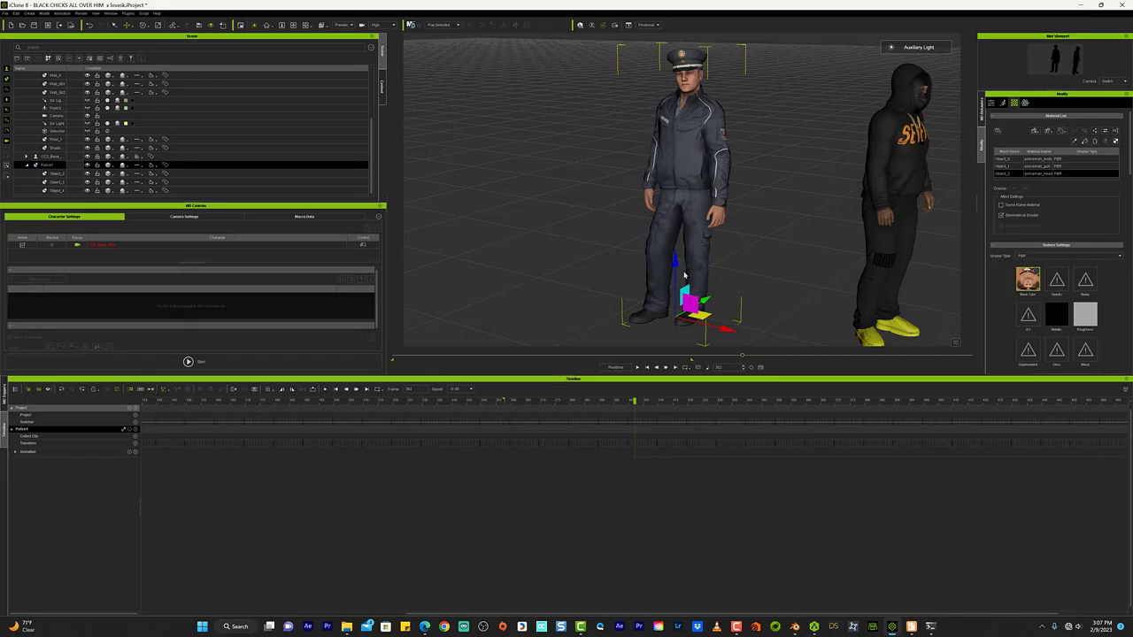
Zoom the viewport out and show the Content library's Police clothing folder
{"action": "scroll", "coordinate": [684, 277], "scroll_direction": "down", "scroll_amount": 2}
{"action": "scroll", "coordinate": [680, 270], "scroll_direction": "down", "scroll_amount": 2}
{"action": "scroll", "coordinate": [672, 261], "scroll_direction": "down", "scroll_amount": 2}
{"action": "scroll", "coordinate": [666, 253], "scroll_direction": "down", "scroll_amount": 1}
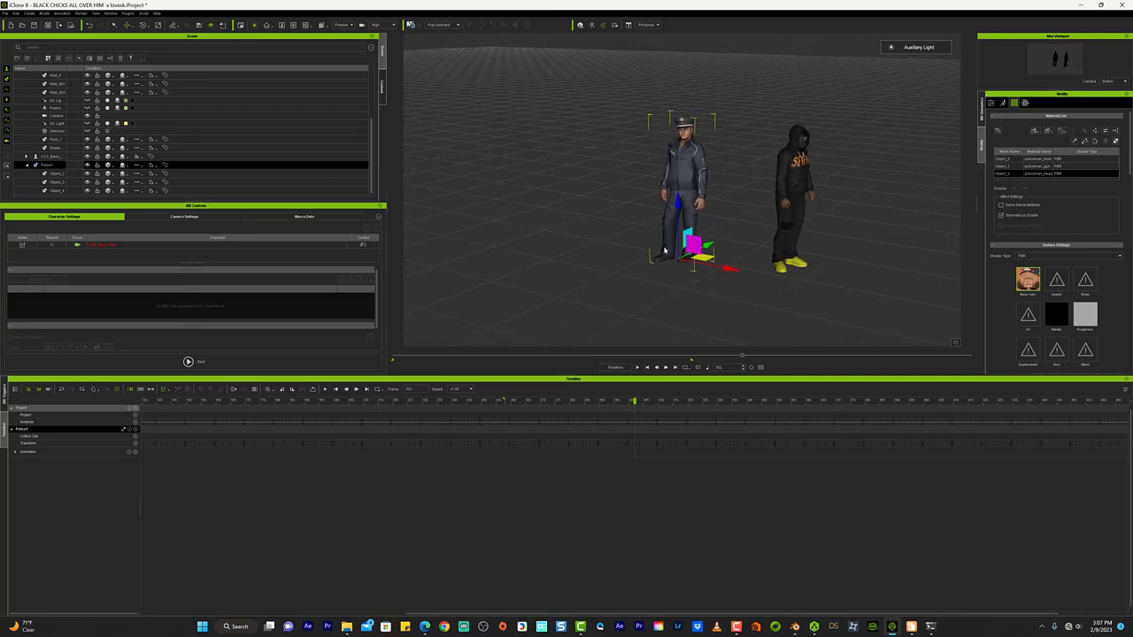
{"action": "scroll", "coordinate": [664, 250], "scroll_direction": "up", "scroll_amount": 1}
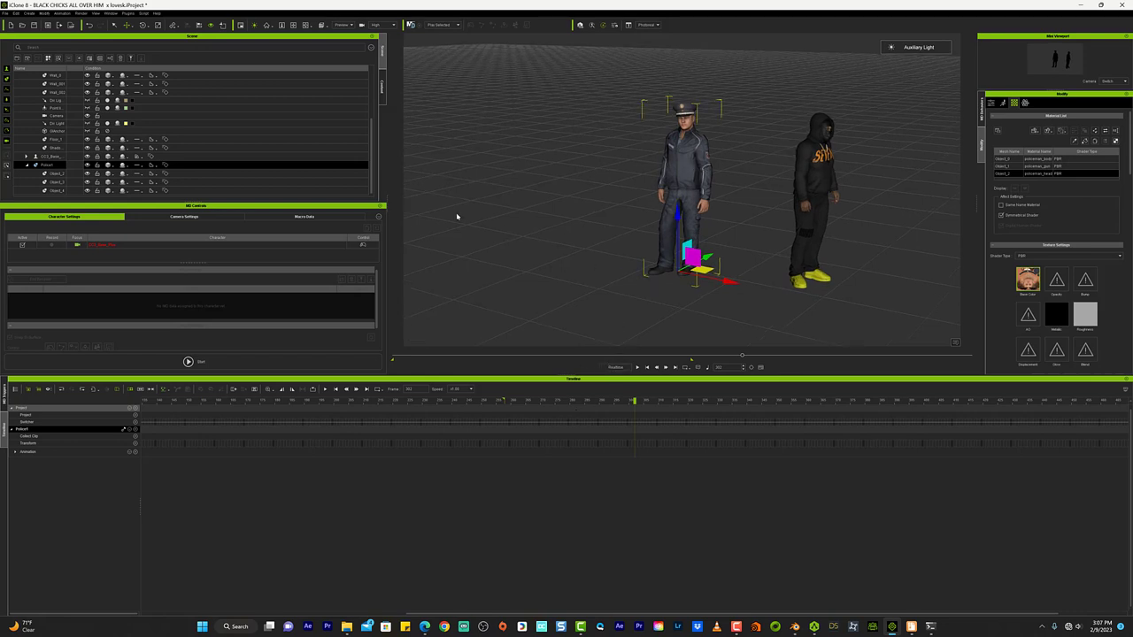
{"action": "left_click", "coordinate": [383, 85]}
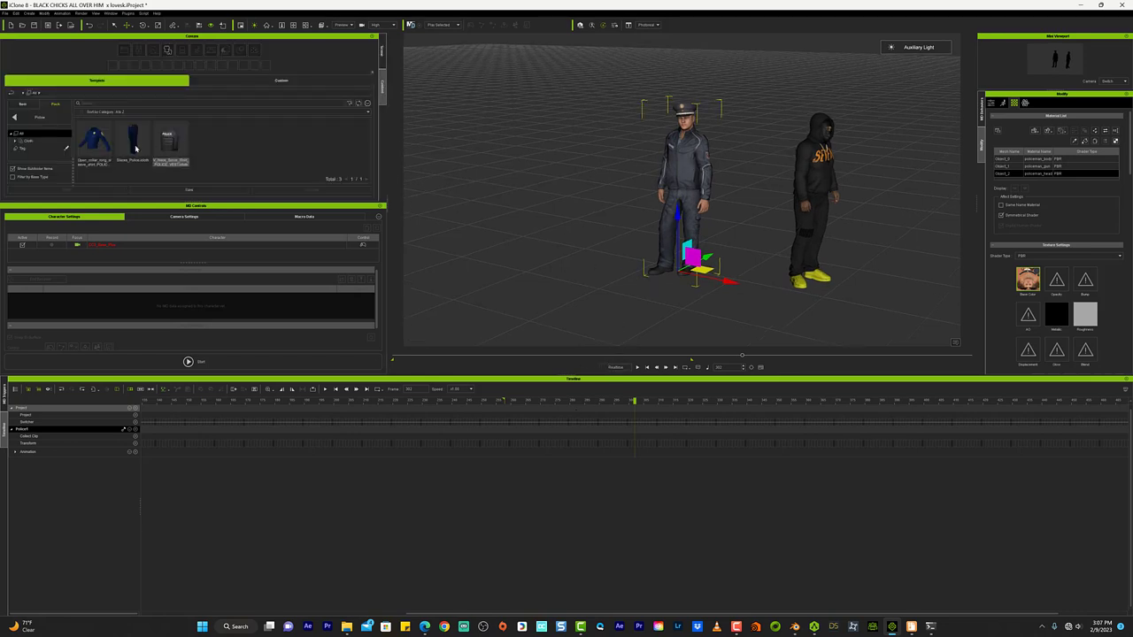
In the Custom content, navigate through Animation and Motion into the Daily Life Motion folder
{"action": "left_click", "coordinate": [17, 125]}
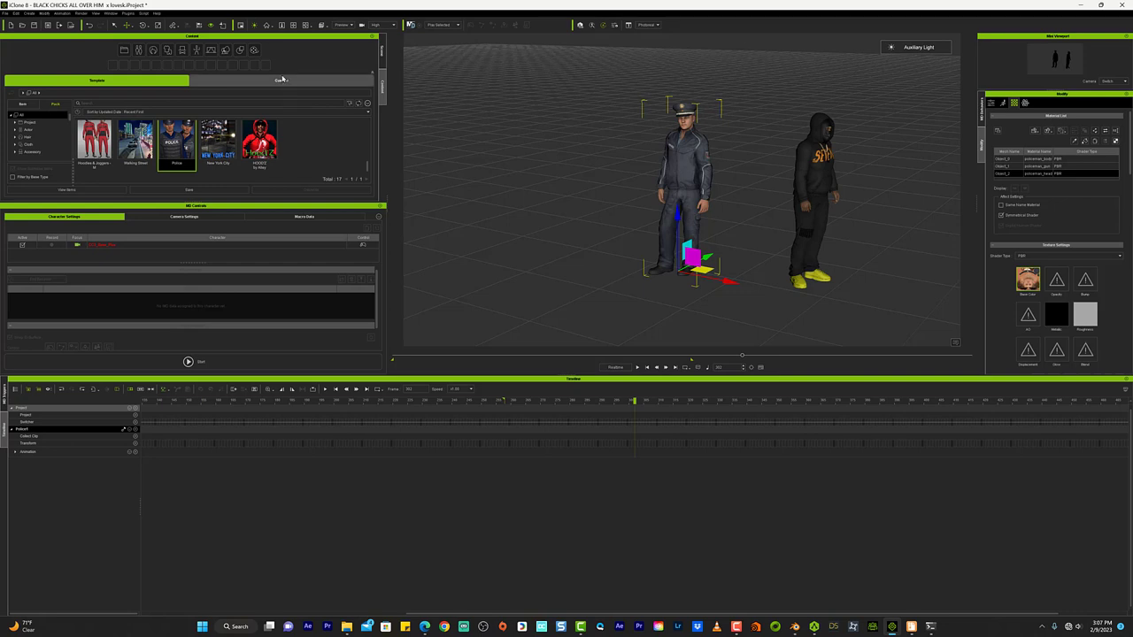
{"action": "left_click", "coordinate": [282, 78]}
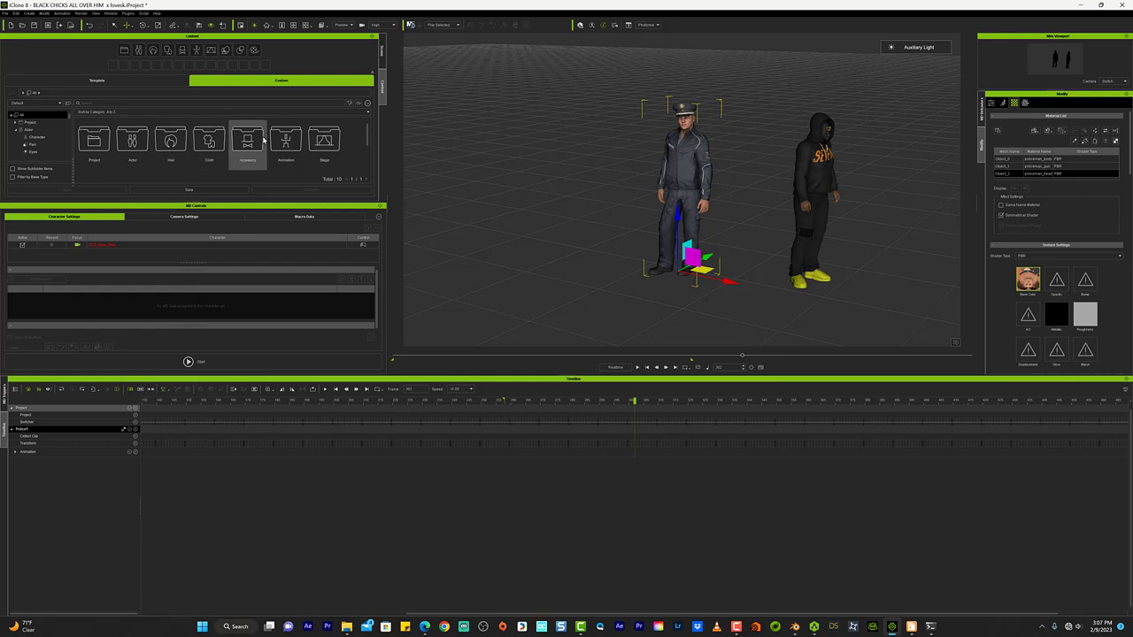
{"action": "double_click", "coordinate": [285, 141]}
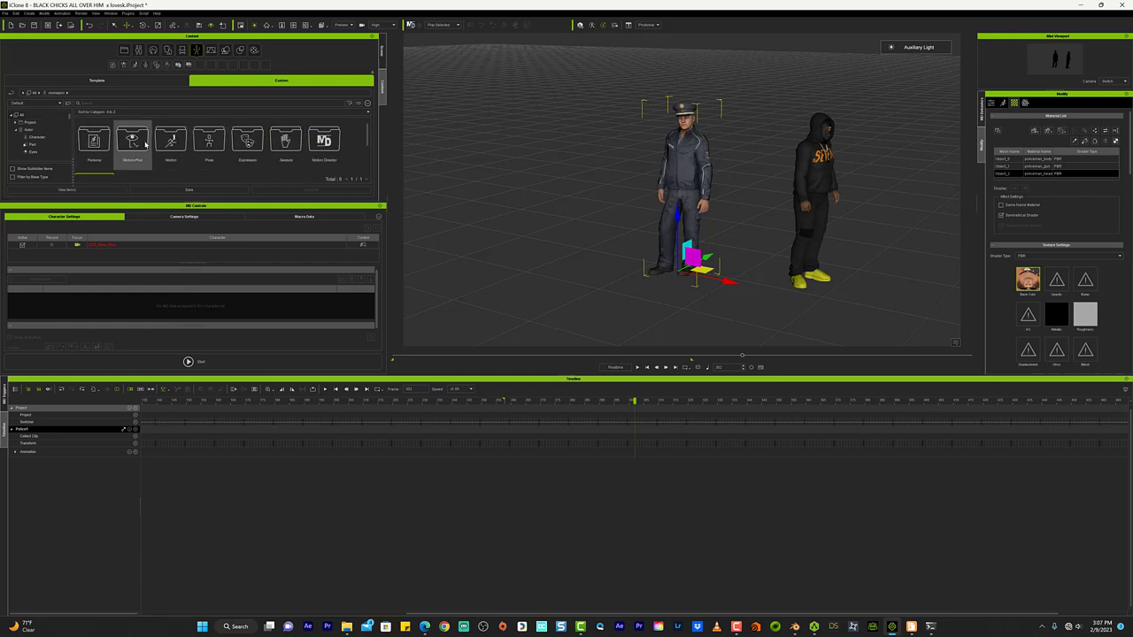
{"action": "left_click", "coordinate": [174, 139]}
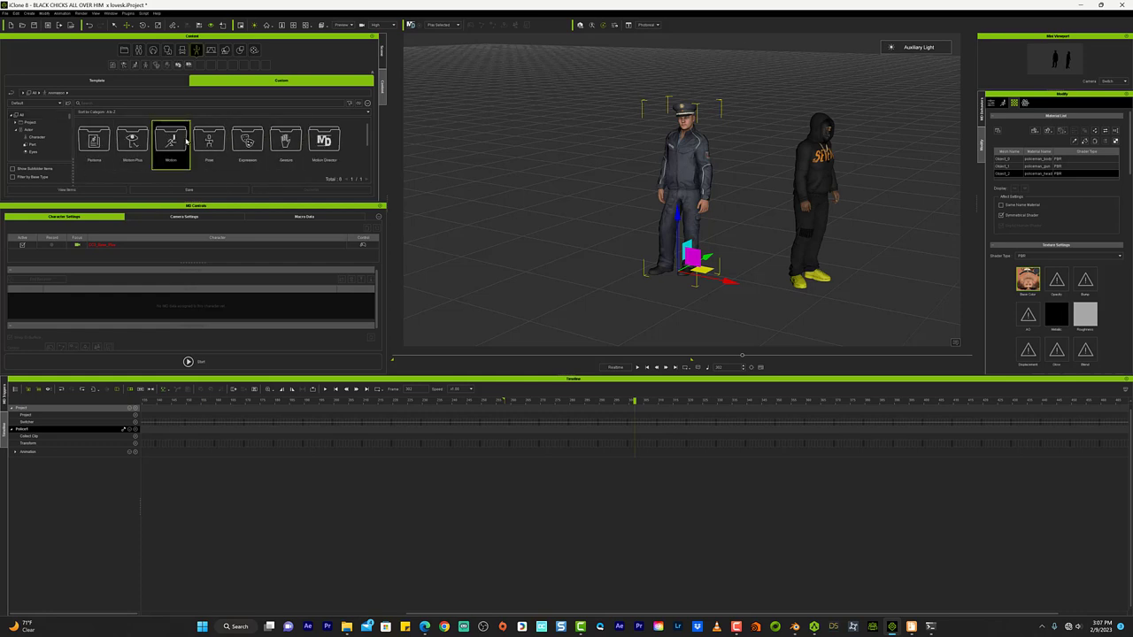
{"action": "double_click", "coordinate": [171, 137]}
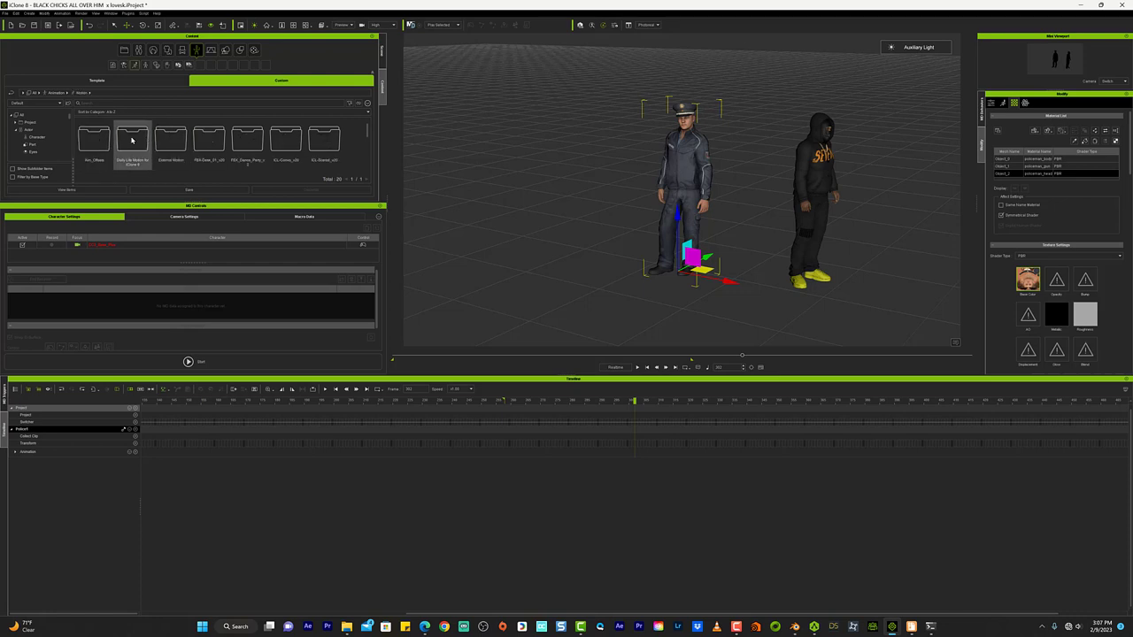
{"action": "double_click", "coordinate": [137, 136]}
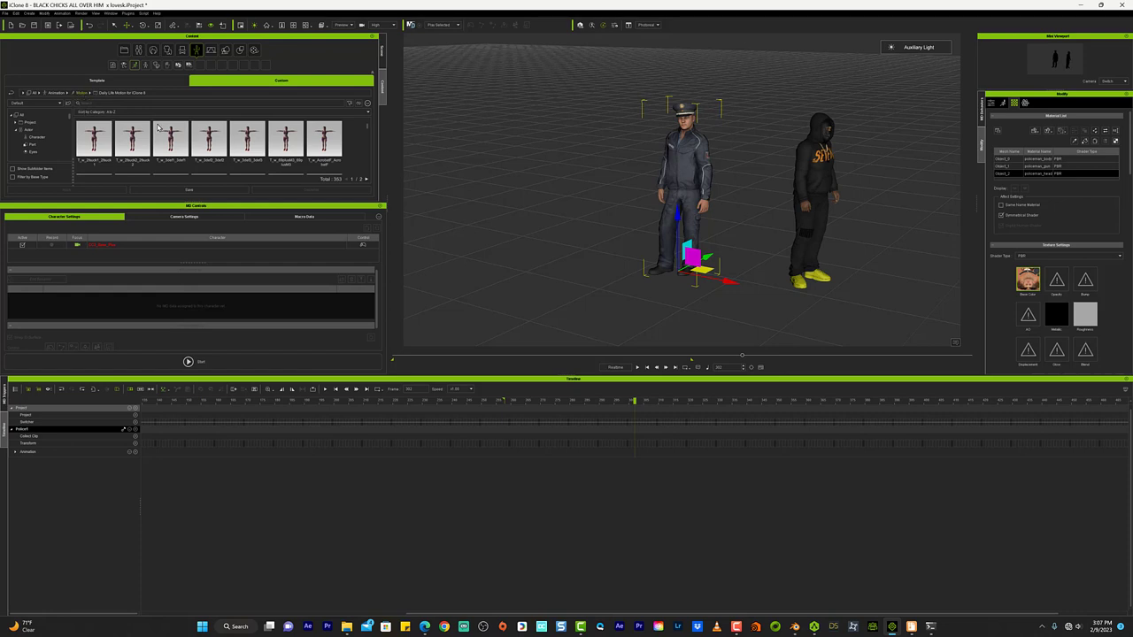
Check External Motion, then go back to Motion and browse the Aim_Offsets folder
{"action": "scroll", "coordinate": [271, 146], "scroll_direction": "down", "scroll_amount": 1}
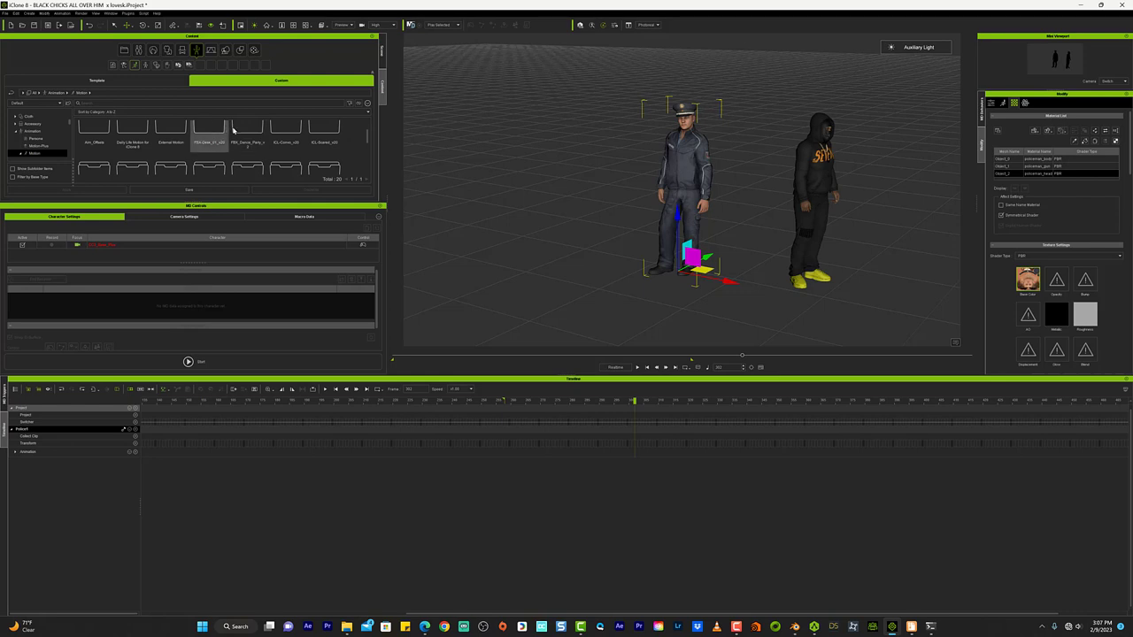
{"action": "double_click", "coordinate": [188, 133]}
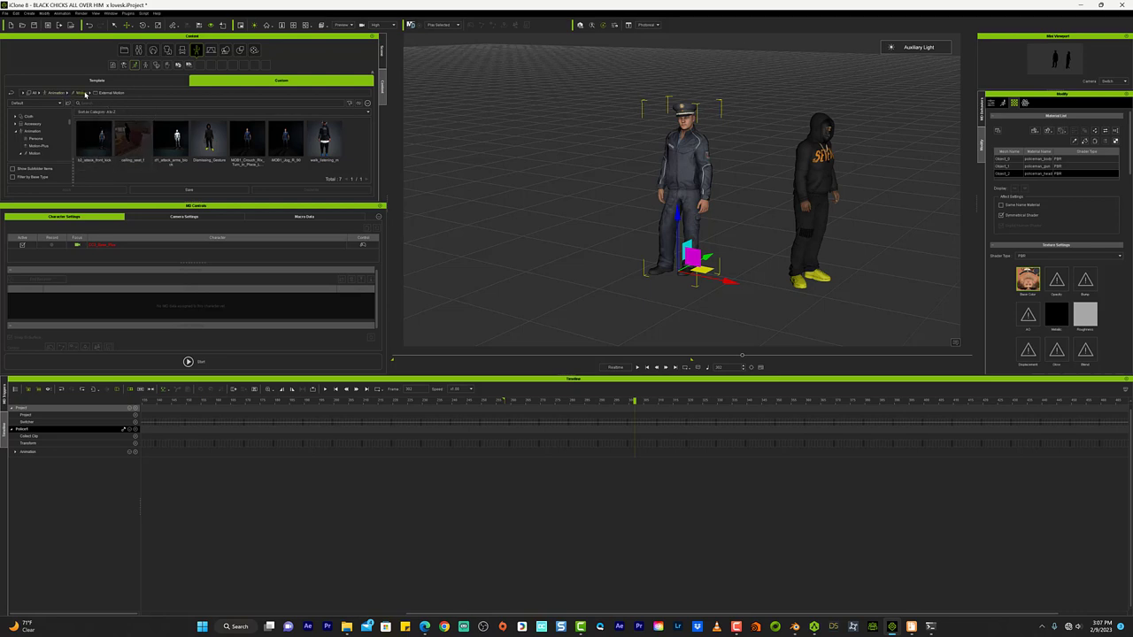
{"action": "left_click", "coordinate": [82, 93]}
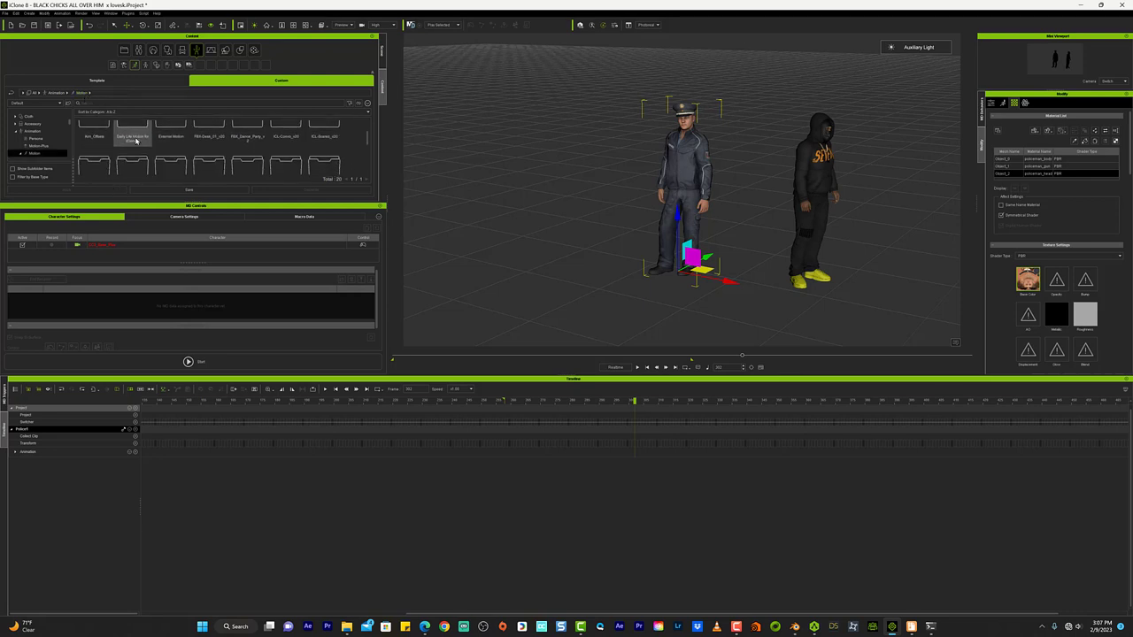
{"action": "double_click", "coordinate": [94, 133]}
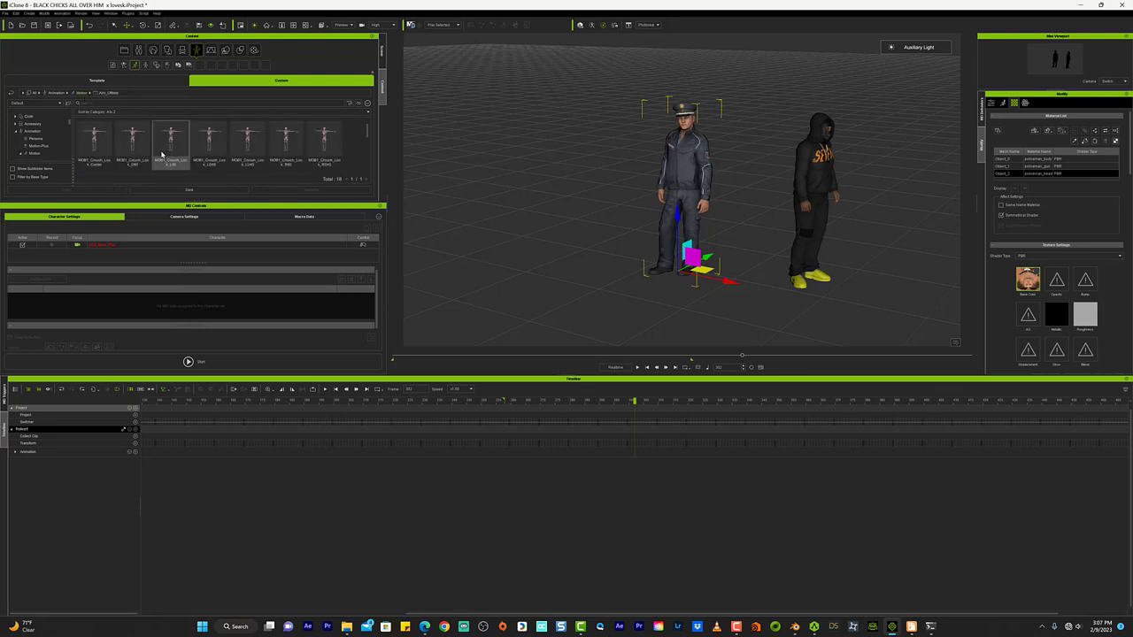
{"action": "scroll", "coordinate": [143, 129], "scroll_direction": "down", "scroll_amount": 3}
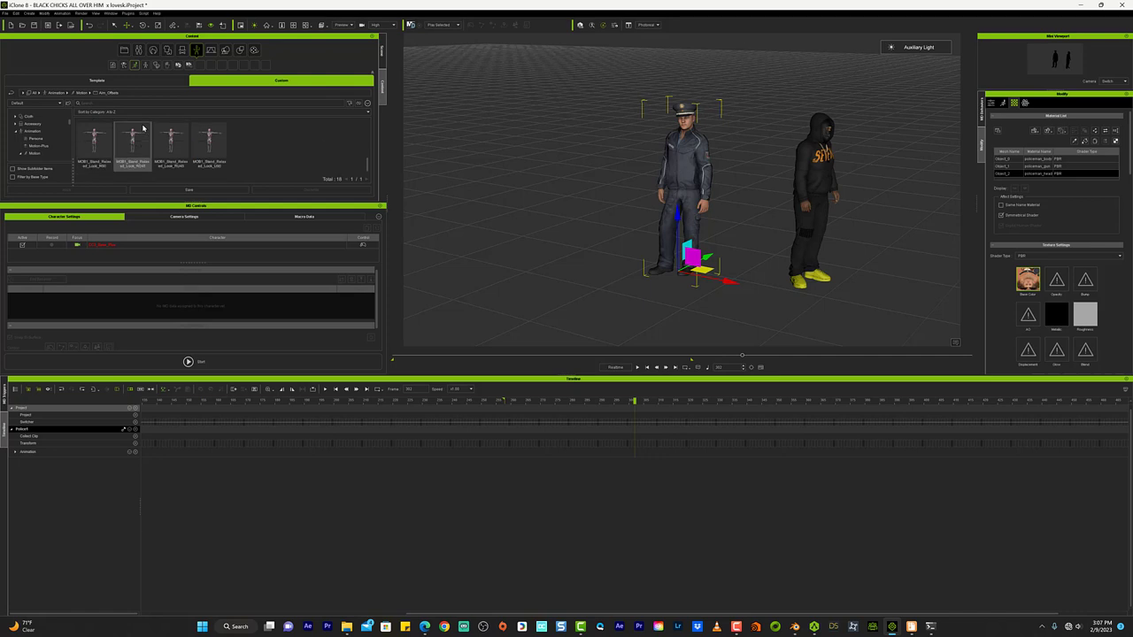
{"action": "scroll", "coordinate": [143, 129], "scroll_direction": "up", "scroll_amount": 1}
Apply MOB1_Stand_Relaxed_Look_Center to the policeman and bring up the Scene object list
{"action": "left_click_drag", "start_coordinate": [171, 142], "coordinate": [730, 193]}
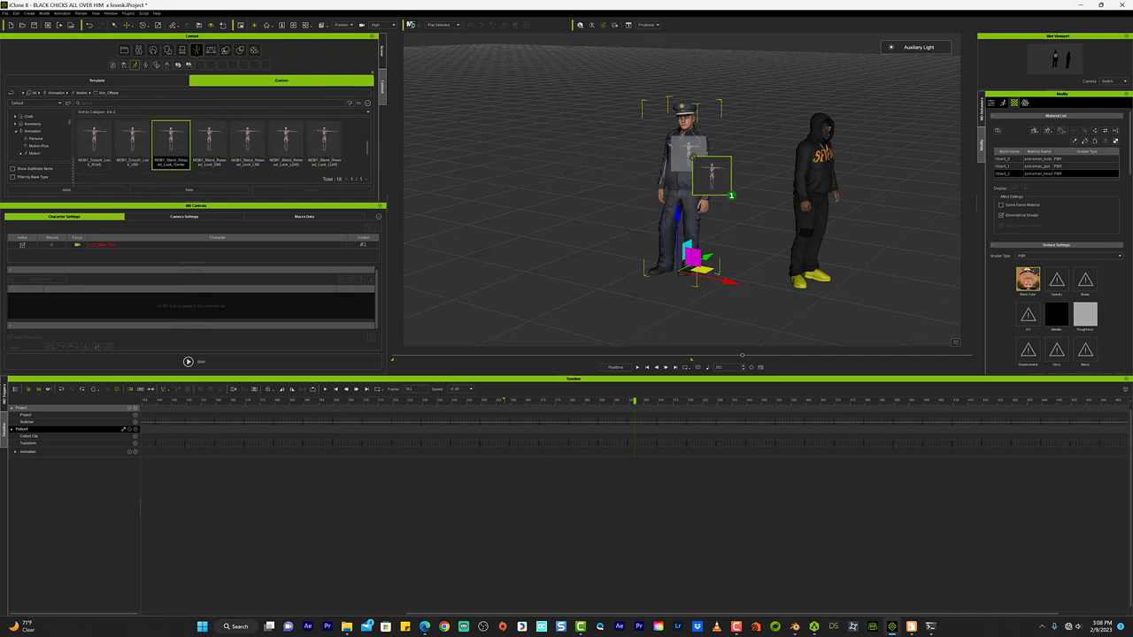
{"action": "left_click_drag", "start_coordinate": [730, 193], "coordinate": [151, 158]}
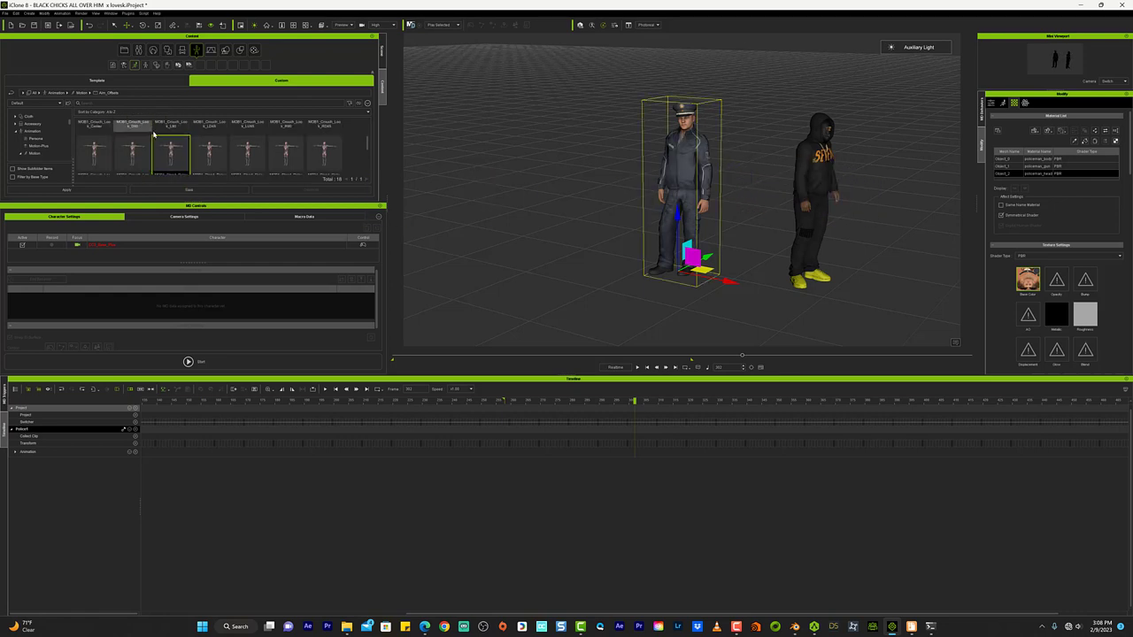
{"action": "left_click_drag", "start_coordinate": [171, 152], "coordinate": [495, 145]}
{"action": "left_click", "coordinate": [383, 68]}
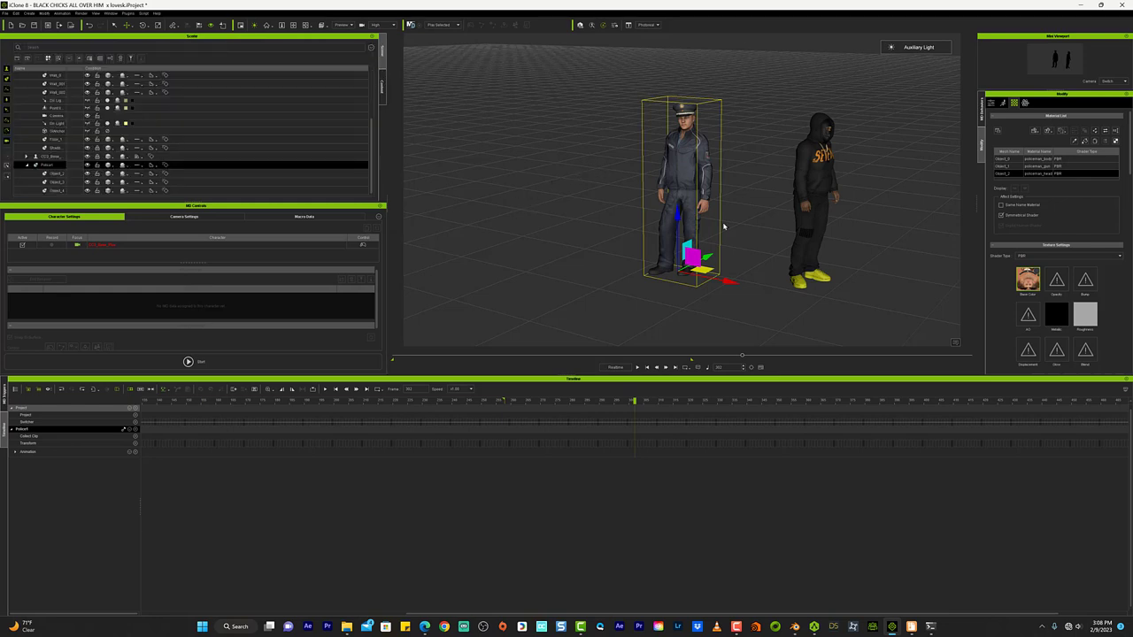
Shift the policeman left and back, rotate him to face forward, and reopen Content
{"action": "scroll", "coordinate": [708, 183], "scroll_direction": "down", "scroll_amount": 2}
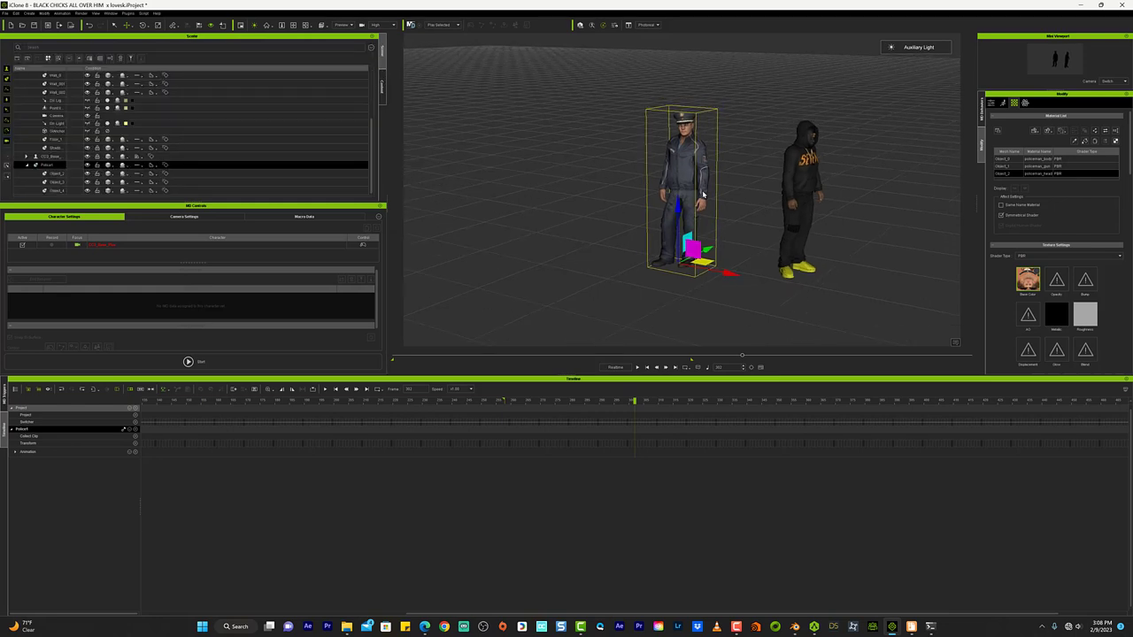
{"action": "left_click_drag", "start_coordinate": [729, 273], "coordinate": [510, 225]}
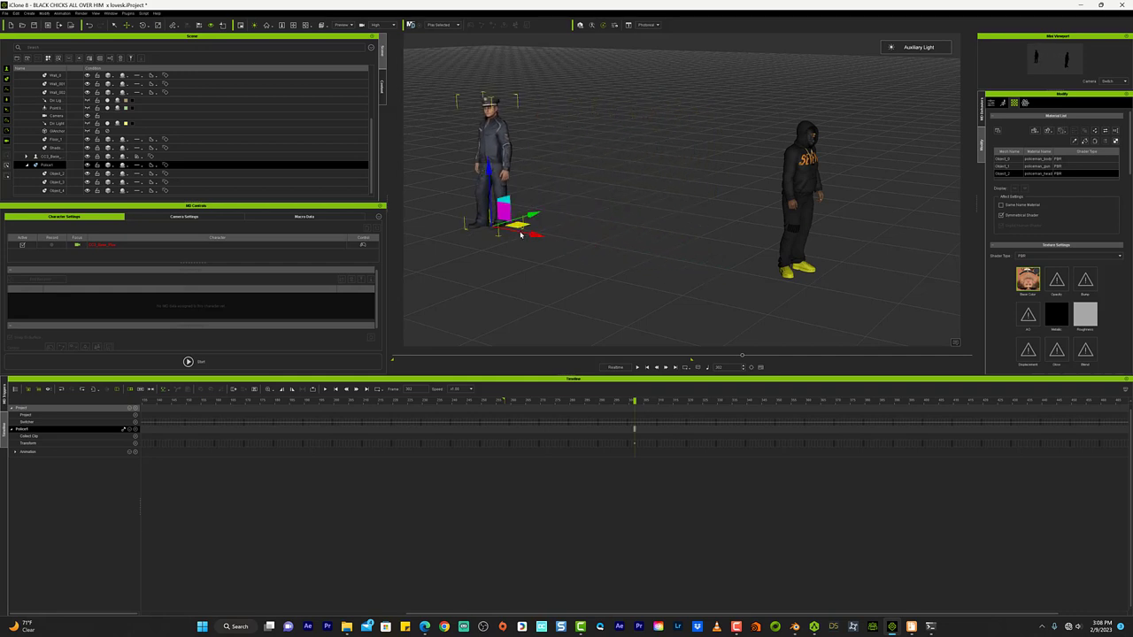
{"action": "key", "text": "e"}
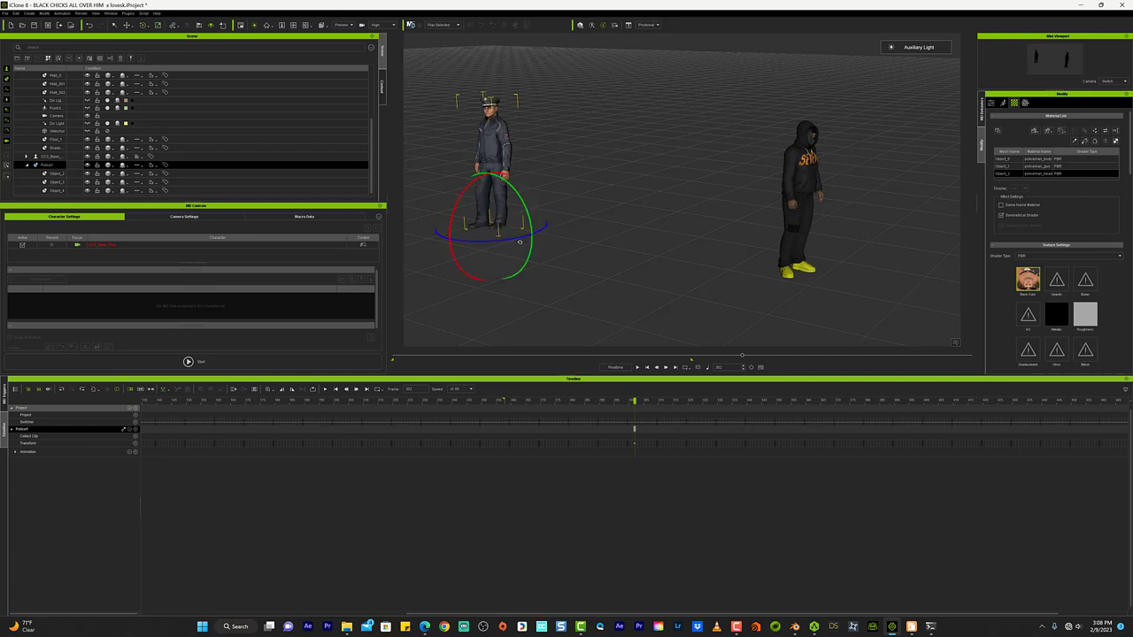
{"action": "left_click_drag", "start_coordinate": [520, 242], "coordinate": [537, 232]}
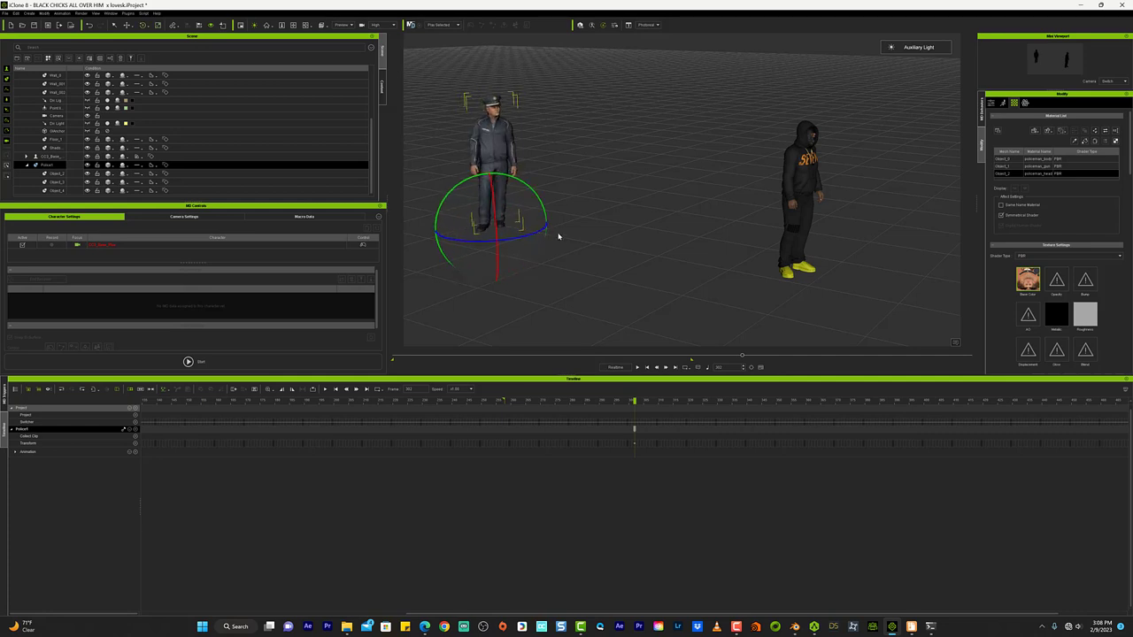
{"action": "mouse_move", "coordinate": [559, 237]}
{"action": "right_mouse_down"}
{"action": "mouse_move", "coordinate": [496, 232]}
{"action": "mouse_move", "coordinate": [416, 190]}
{"action": "right_mouse_up"}
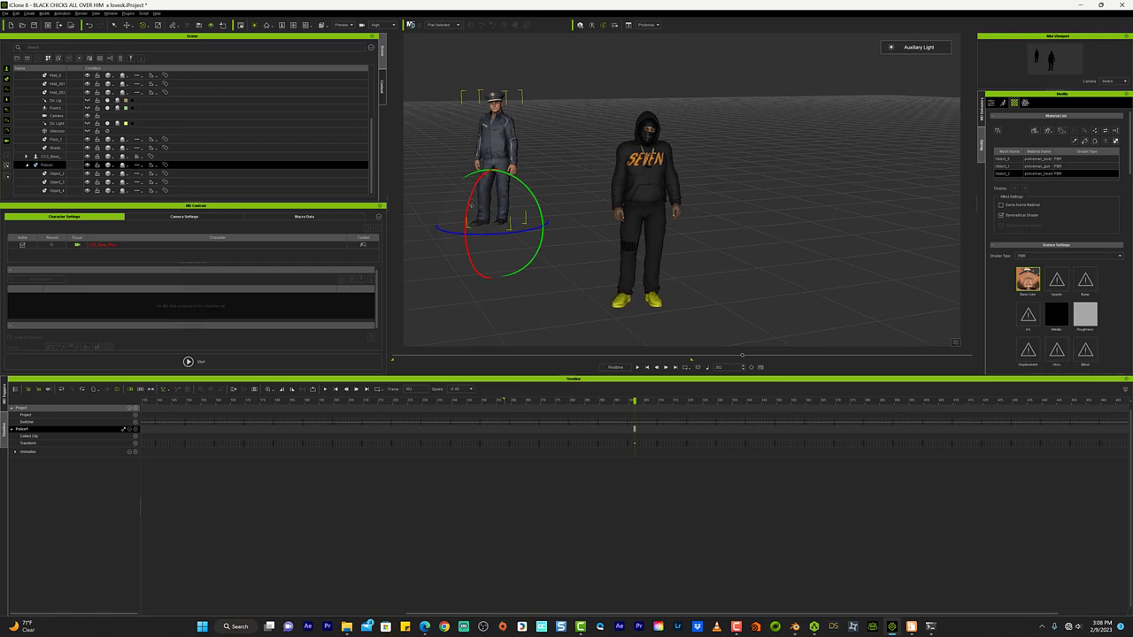
{"action": "left_click", "coordinate": [383, 87]}
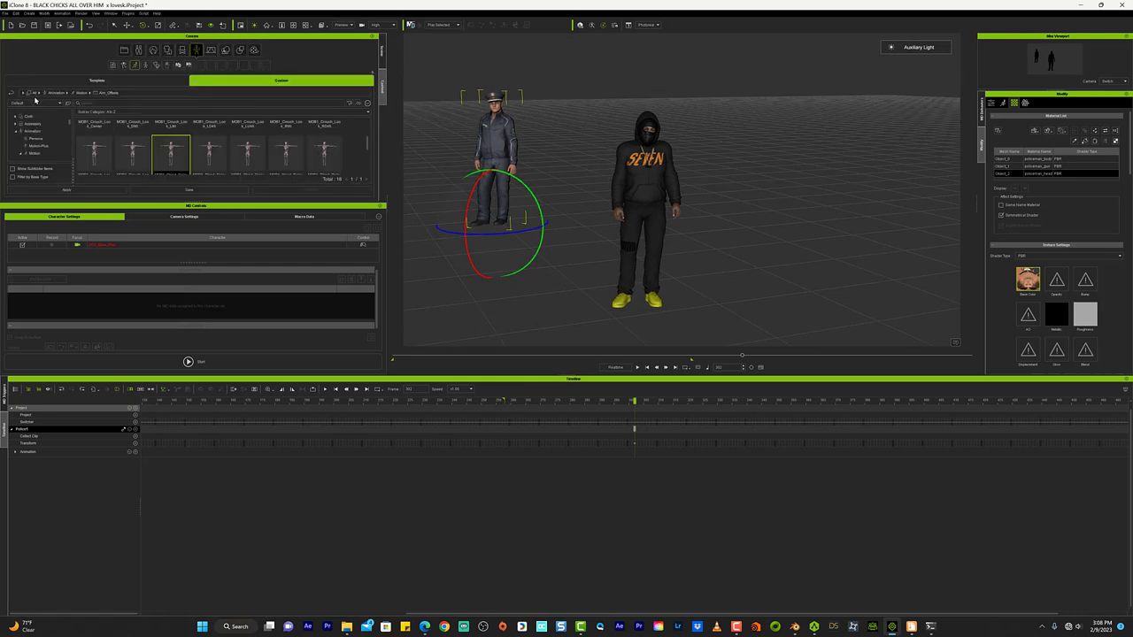
Switch the Content library to built-in templates and browse the Character templates
{"action": "left_click", "coordinate": [107, 82]}
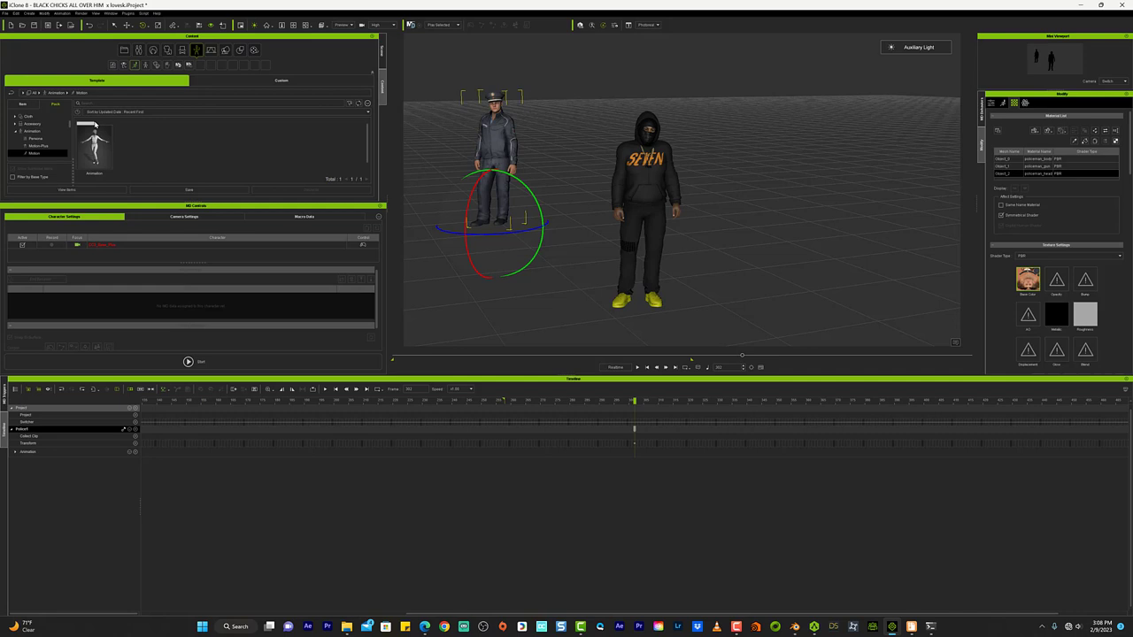
{"action": "scroll", "coordinate": [36, 132], "scroll_direction": "up", "scroll_amount": 3}
{"action": "left_click", "coordinate": [42, 133]}
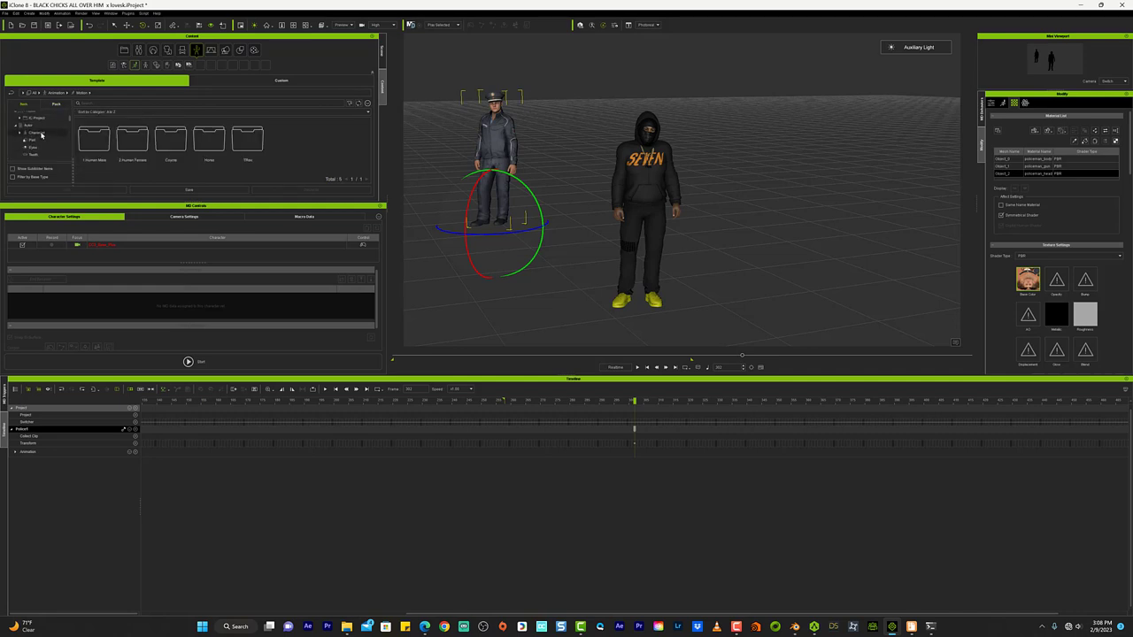
{"action": "scroll", "coordinate": [41, 134], "scroll_direction": "down", "scroll_amount": 2}
{"action": "scroll", "coordinate": [39, 135], "scroll_direction": "down", "scroll_amount": 2}
{"action": "scroll", "coordinate": [36, 134], "scroll_direction": "down", "scroll_amount": 2}
{"action": "scroll", "coordinate": [34, 135], "scroll_direction": "down", "scroll_amount": 2}
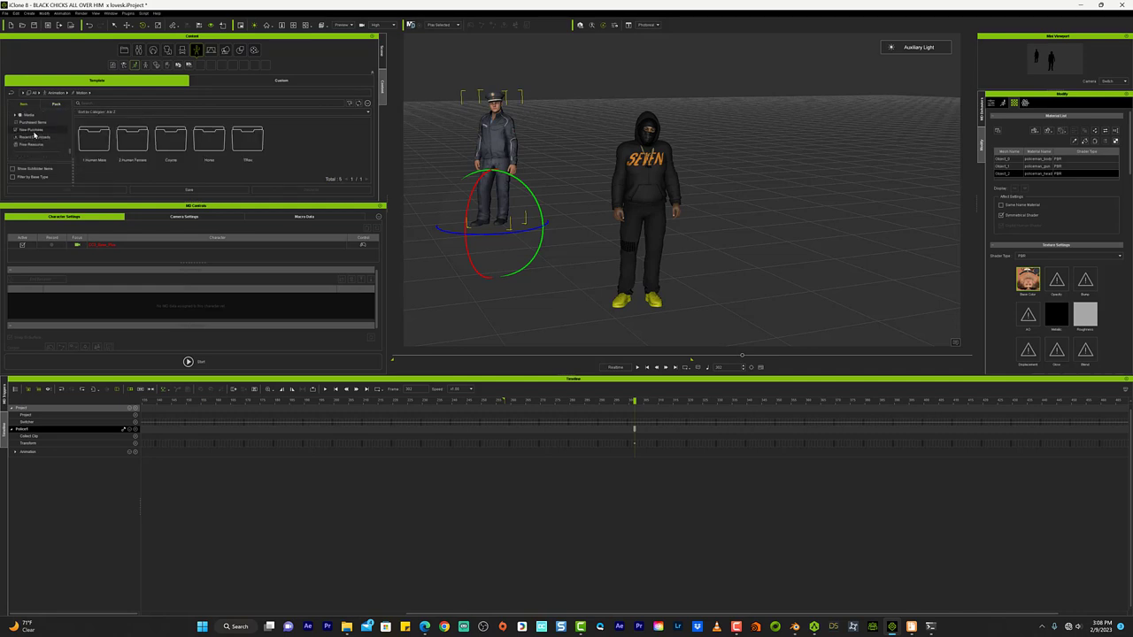
{"action": "scroll", "coordinate": [34, 135], "scroll_direction": "up", "scroll_amount": 1}
Look through Media and Purchased Items, then list the content grouped by pack
{"action": "left_click", "coordinate": [35, 127]}
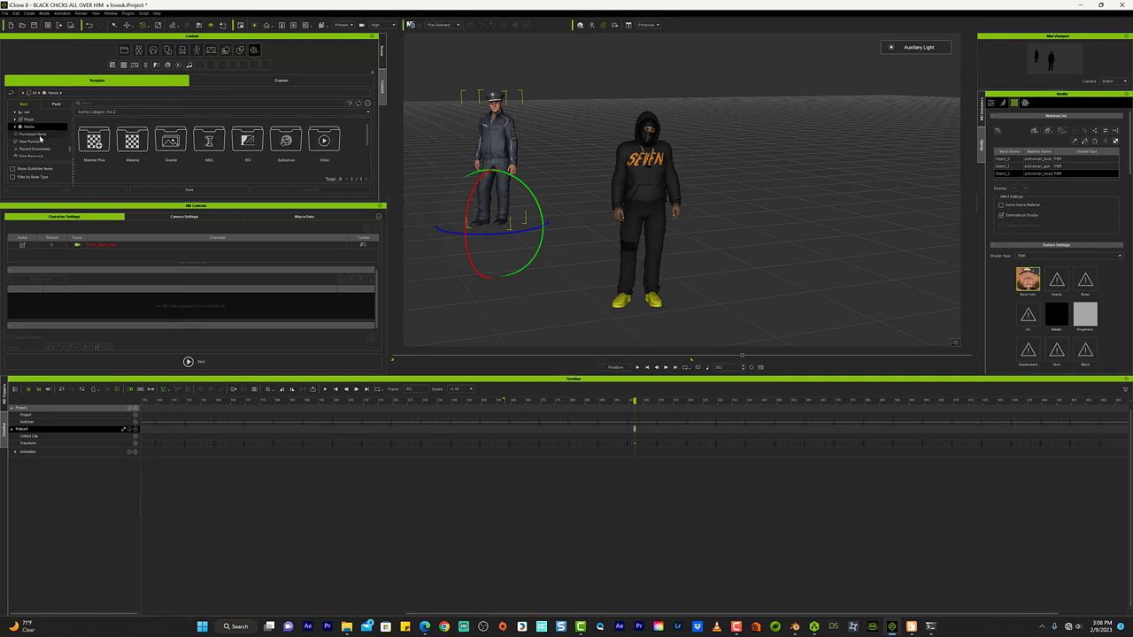
{"action": "left_click", "coordinate": [40, 135]}
{"action": "scroll", "coordinate": [42, 138], "scroll_direction": "down", "scroll_amount": 1}
{"action": "scroll", "coordinate": [43, 136], "scroll_direction": "up", "scroll_amount": 2}
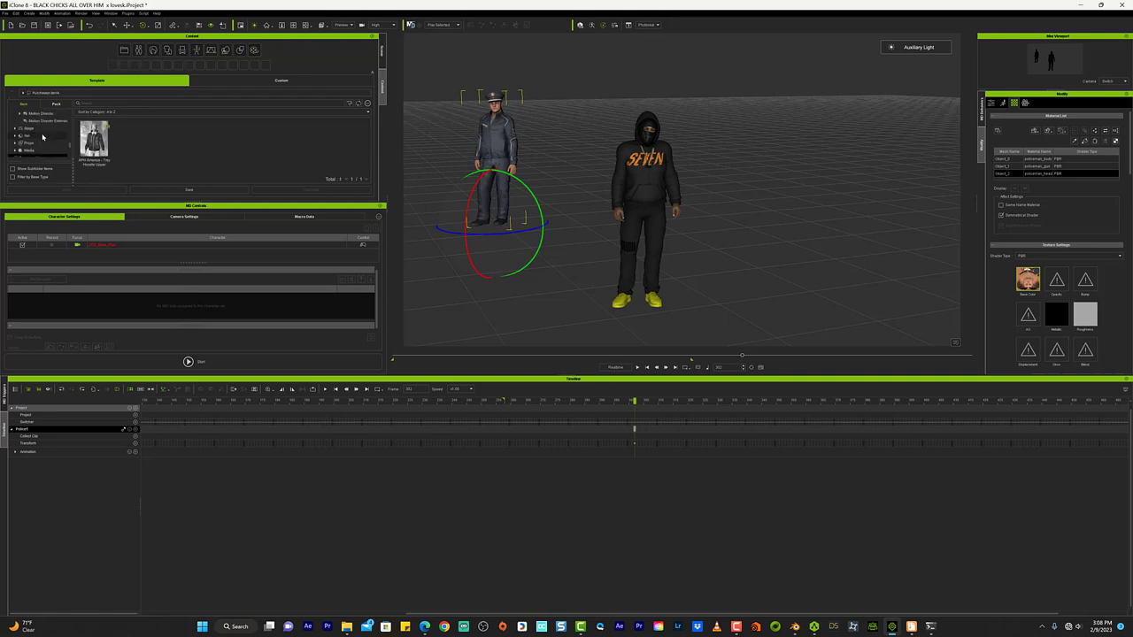
{"action": "scroll", "coordinate": [40, 134], "scroll_direction": "up", "scroll_amount": 2}
{"action": "scroll", "coordinate": [38, 135], "scroll_direction": "up", "scroll_amount": 2}
{"action": "scroll", "coordinate": [39, 133], "scroll_direction": "up", "scroll_amount": 1}
{"action": "left_click", "coordinate": [50, 105]}
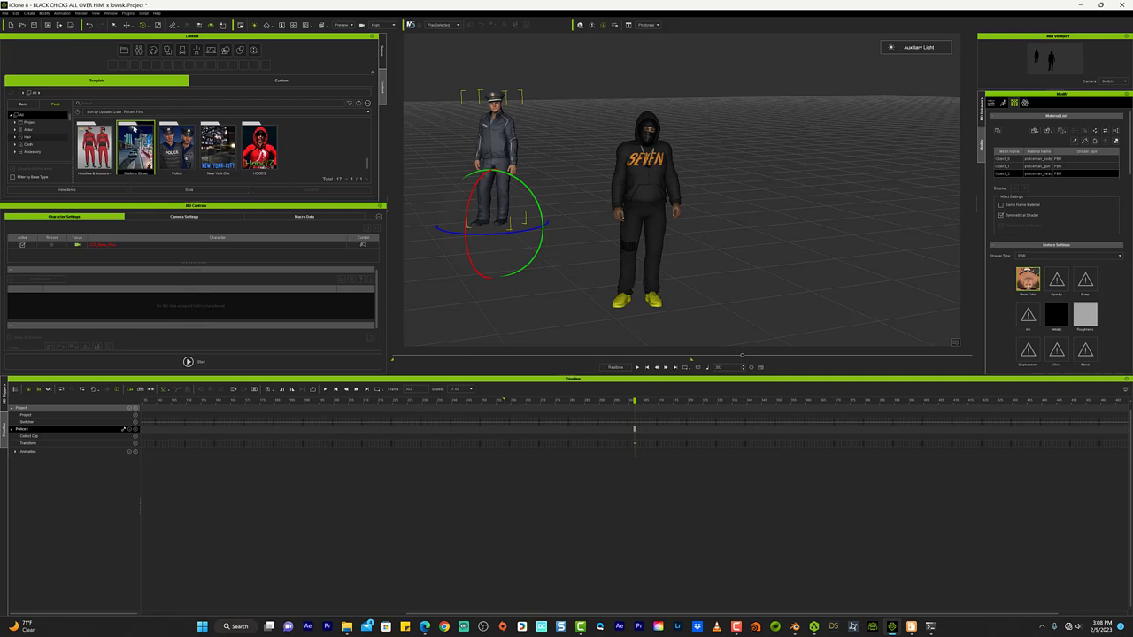
Open the Walking Street pack and apply its Walking Street set to the scene
{"action": "right_click", "coordinate": [134, 127]}
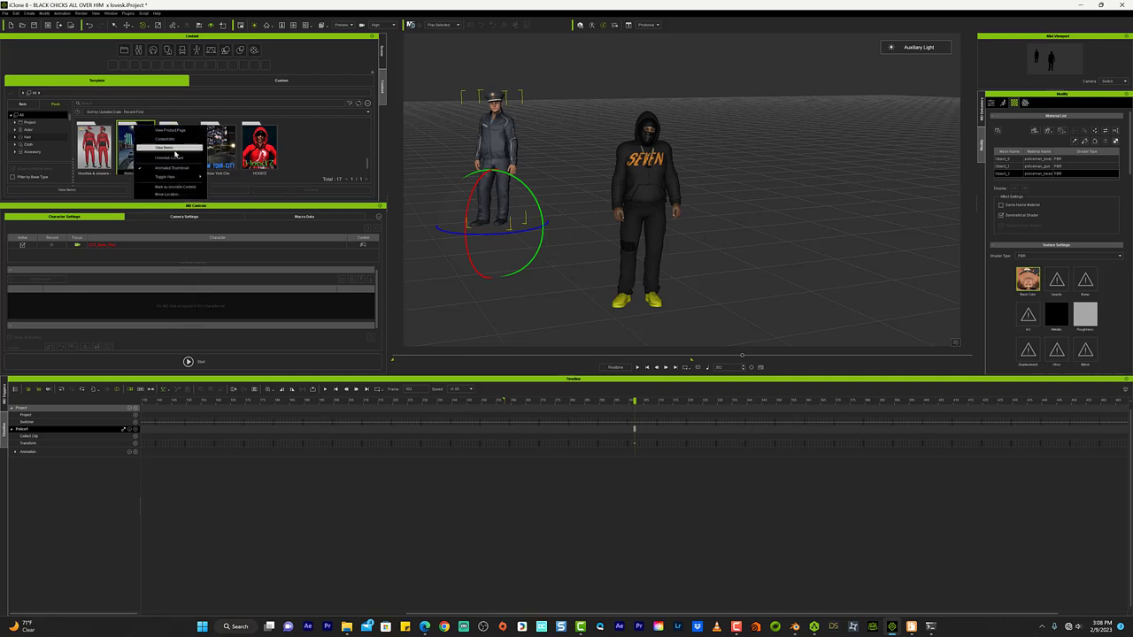
{"action": "left_click", "coordinate": [126, 146]}
{"action": "double_click", "coordinate": [127, 146]}
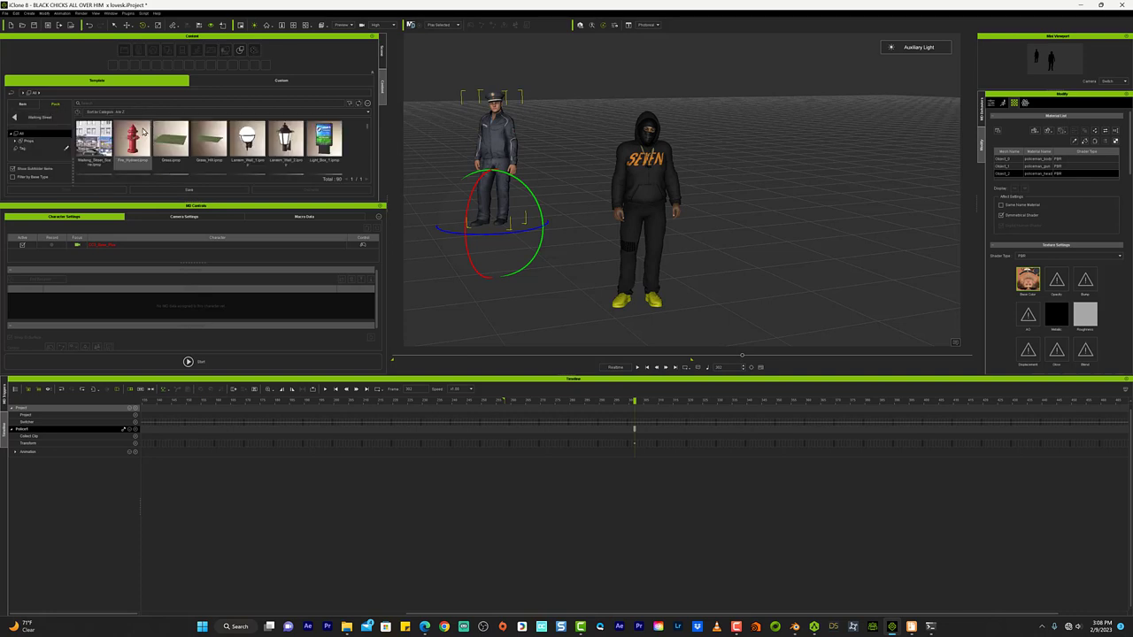
{"action": "left_click", "coordinate": [100, 138]}
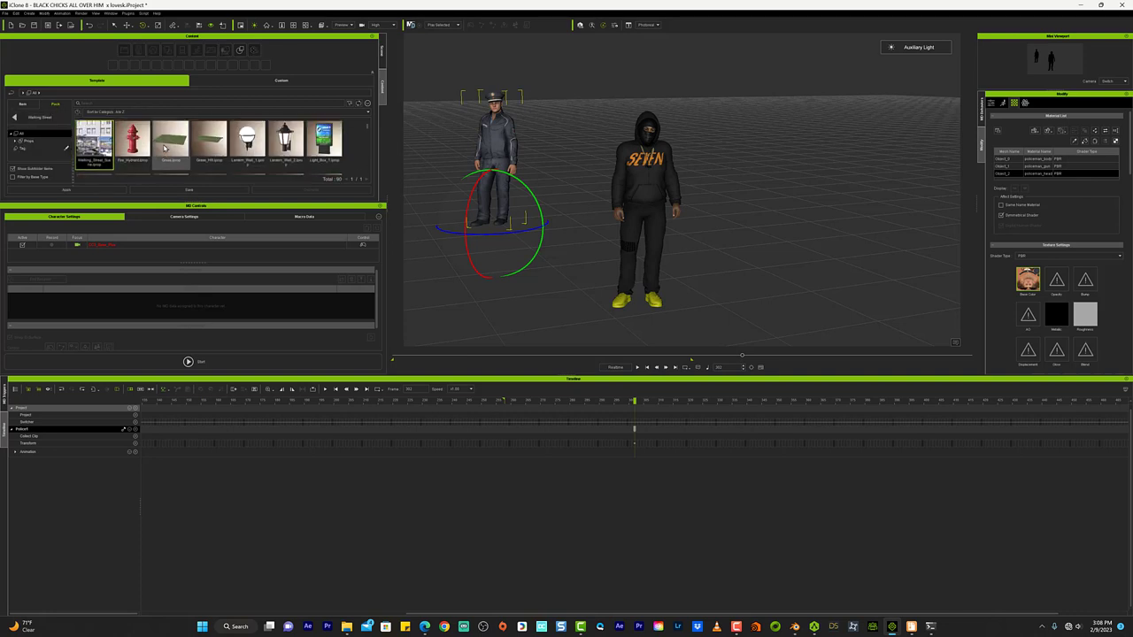
{"action": "right_click", "coordinate": [104, 136]}
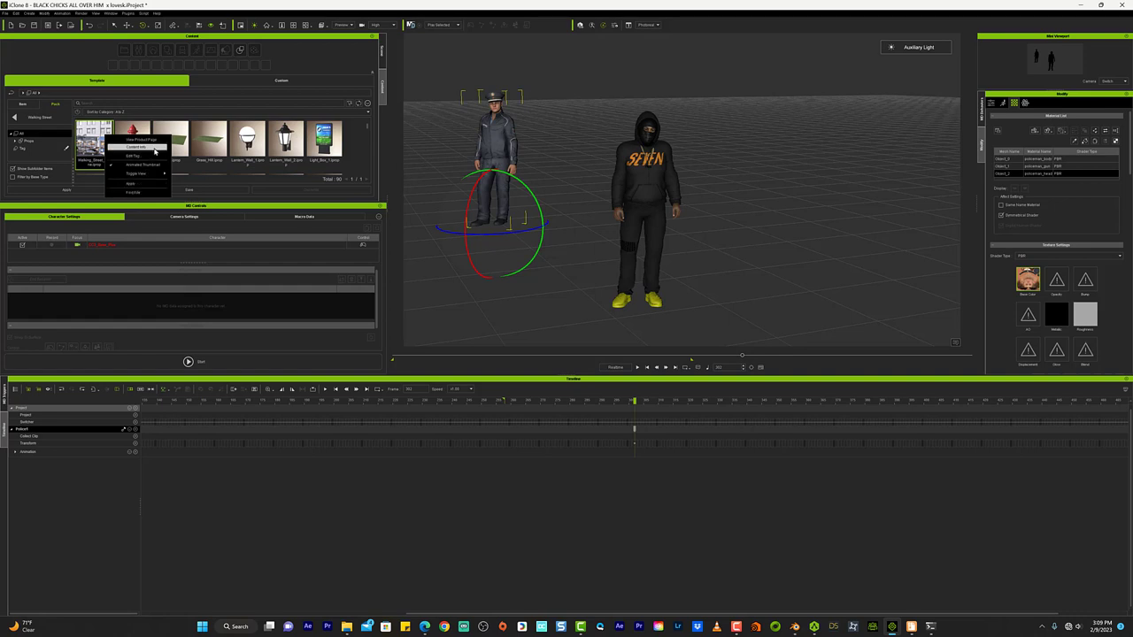
{"action": "left_click", "coordinate": [152, 185]}
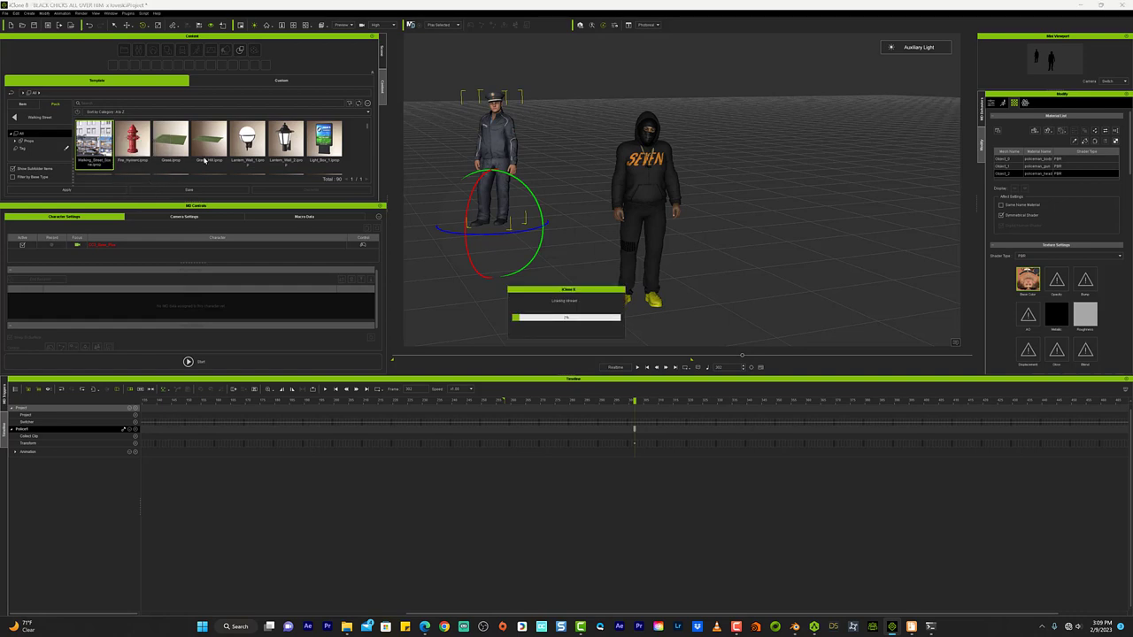